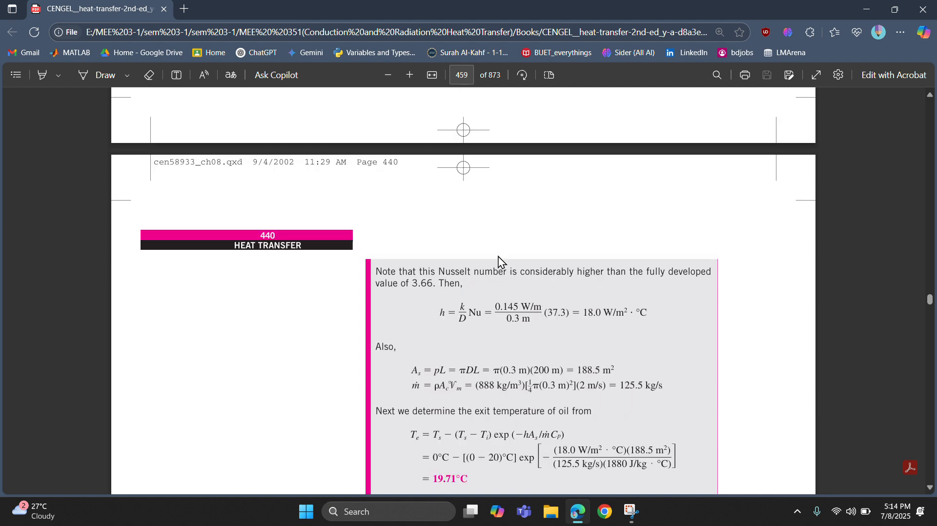
pyautogui.scroll(7, 494, 280)
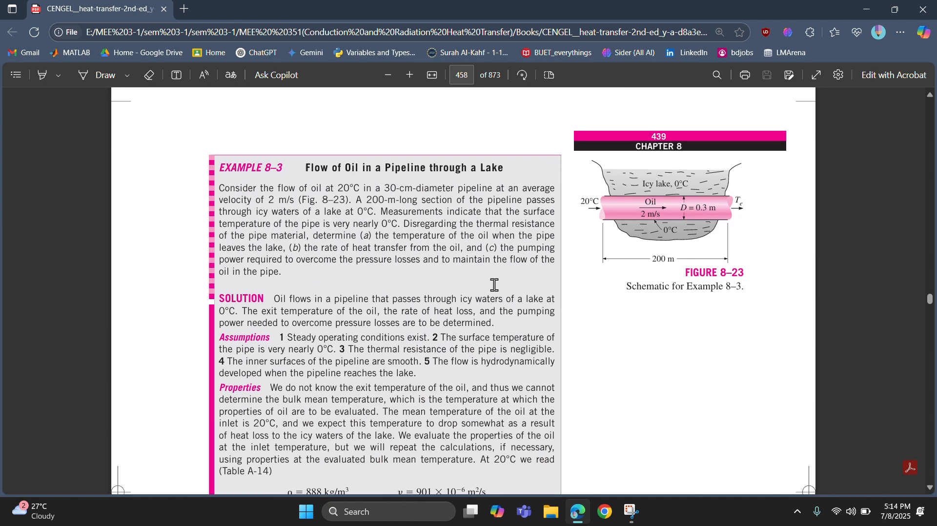
# Read the problem statement, assumptions and oil properties of Example 8–3 on pipeline flow through a lake.
pyautogui.scroll(-1, 538, 242)
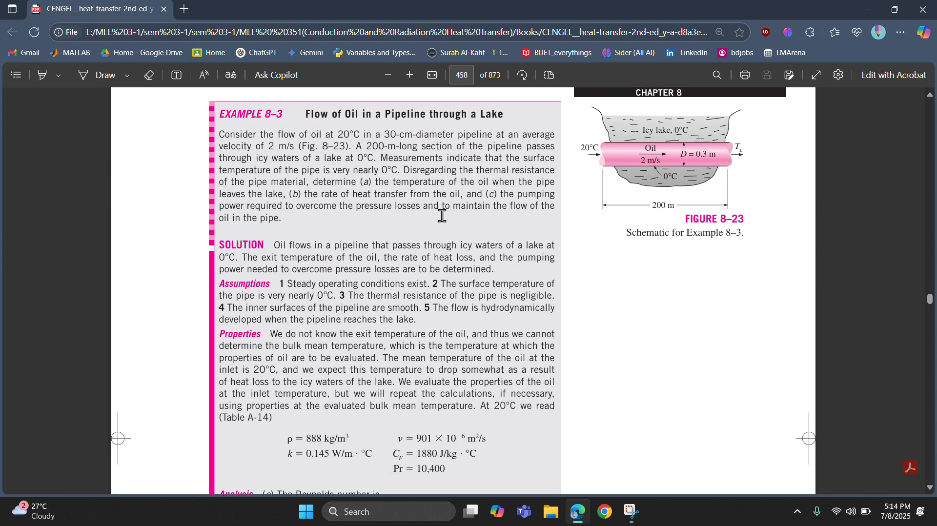
pyautogui.scroll(1, 403, 207)
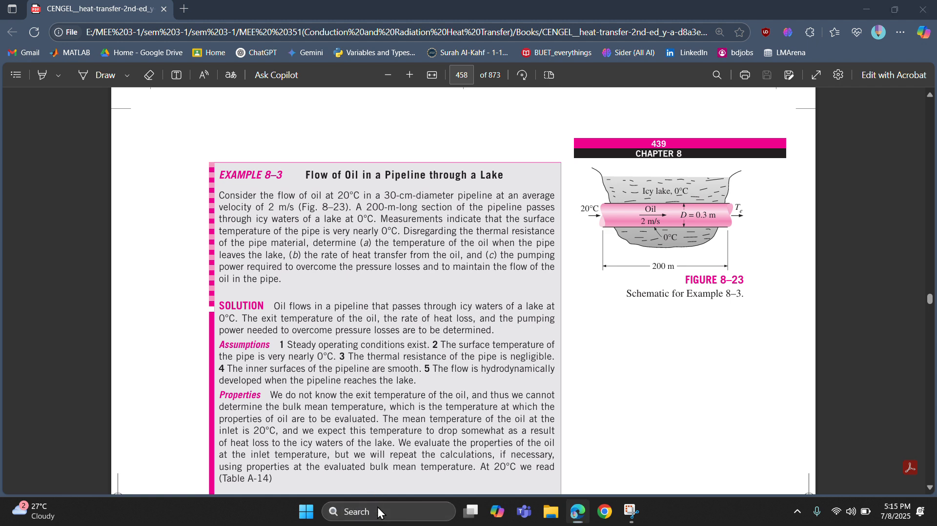
# Launch Workbench 2020 R1 and maximize its window.
pyautogui.click(334, 511)
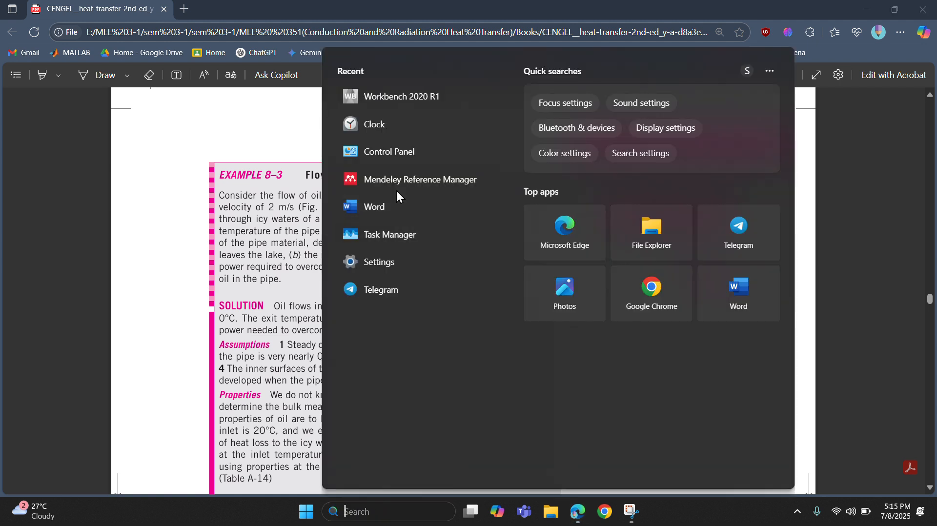
pyautogui.click(391, 94)
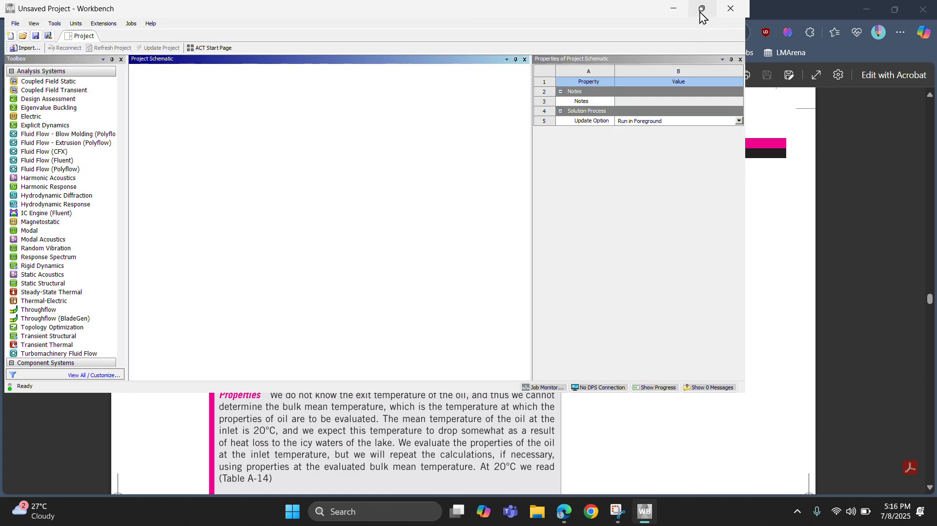
pyautogui.moveTo(701, 16)
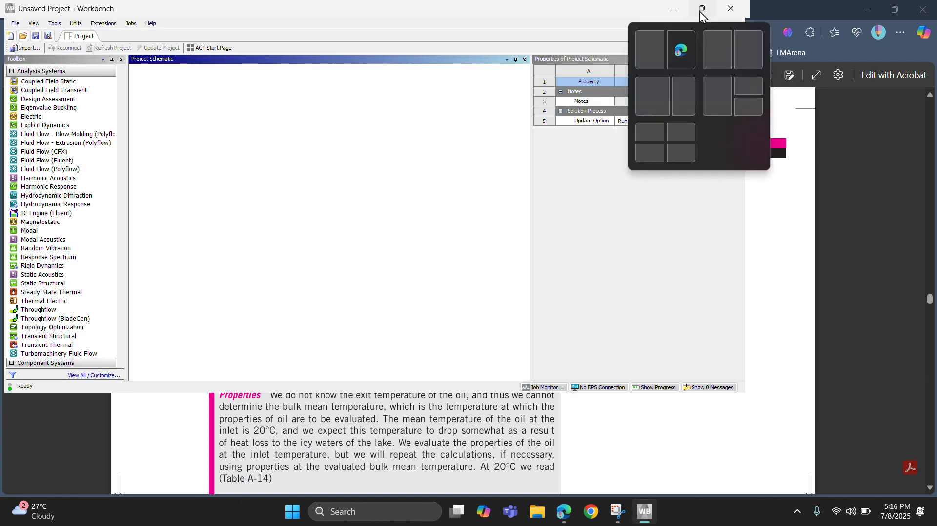
pyautogui.click(686, 45)
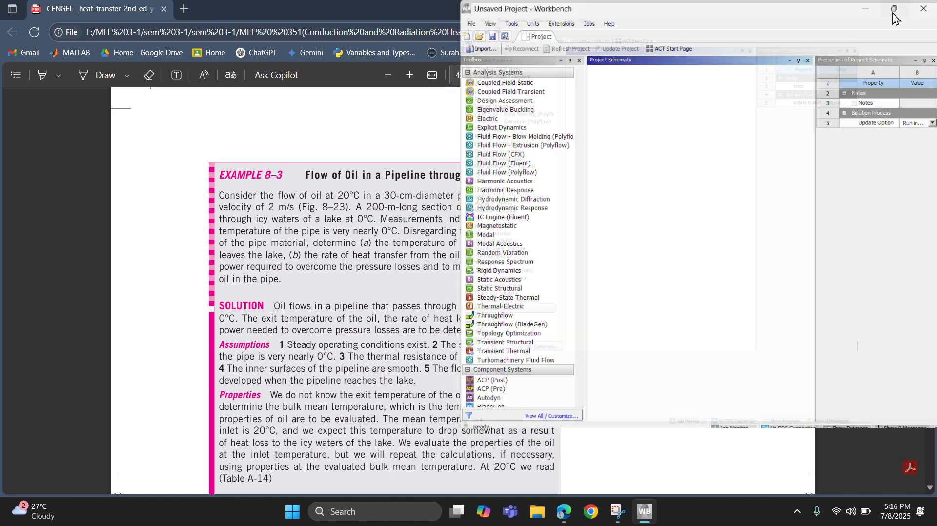
pyautogui.click(896, 9)
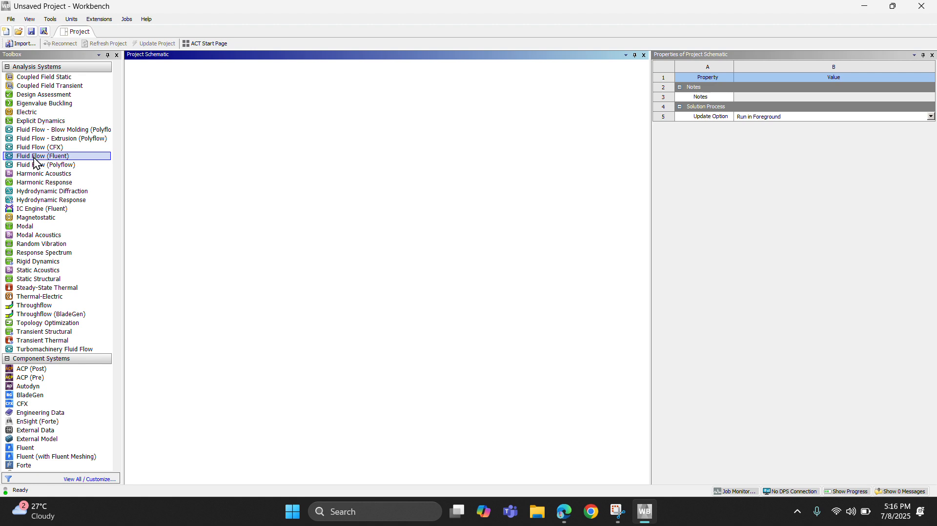
# Add a Fluid Flow (Fluent) analysis system to the project schematic and open its geometry in a new DesignModeler session.
pyautogui.moveTo(34, 156); pyautogui.dragTo(193, 131)
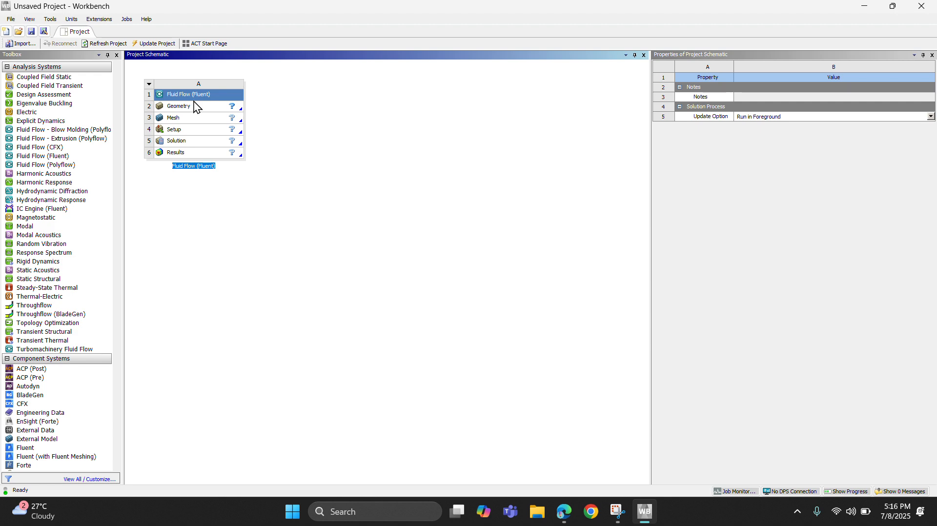
pyautogui.click(561, 509)
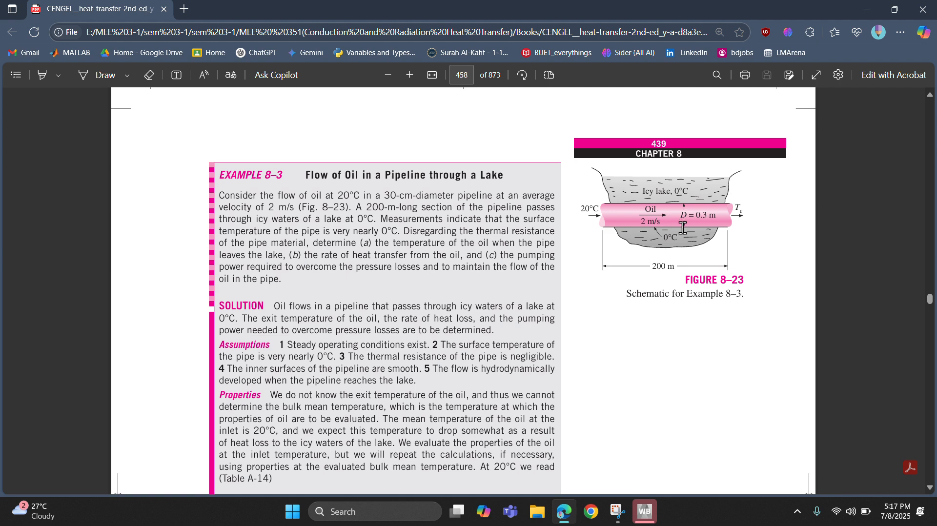
pyautogui.click(641, 507)
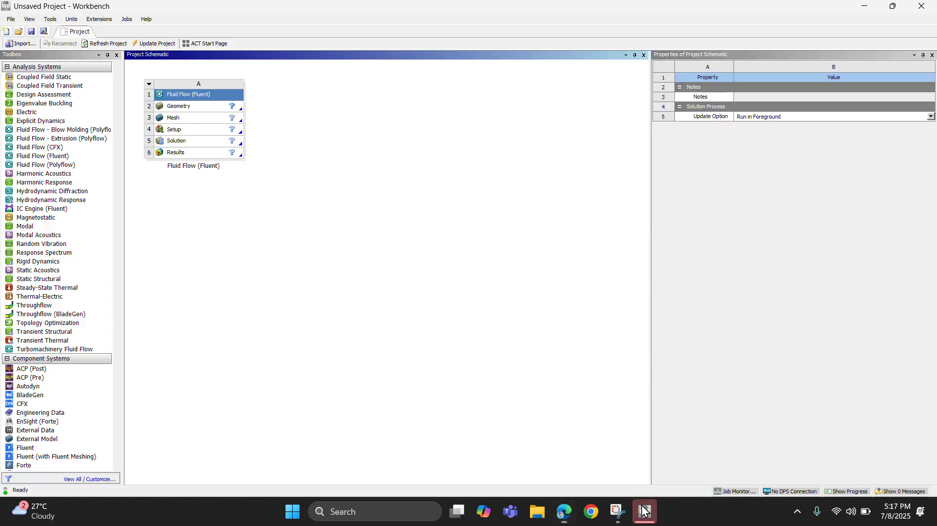
pyautogui.rightClick(196, 109)
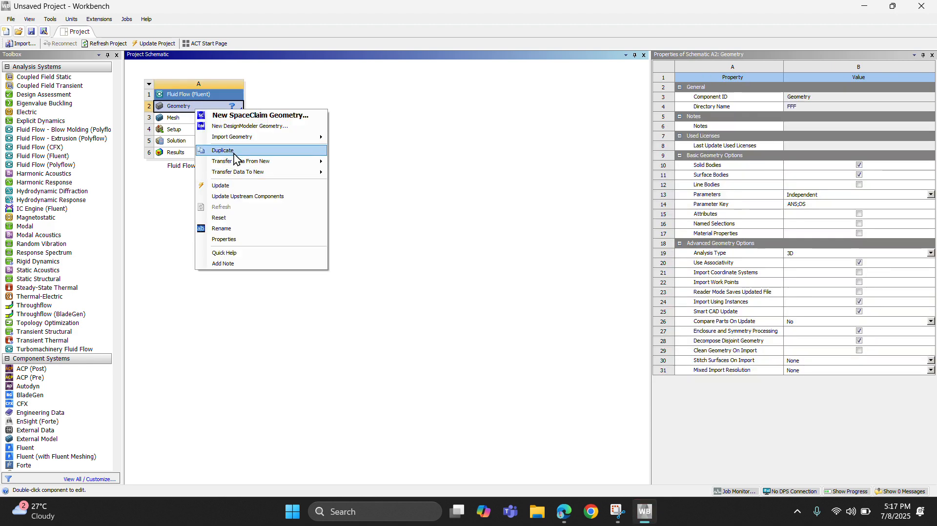
pyautogui.click(235, 127)
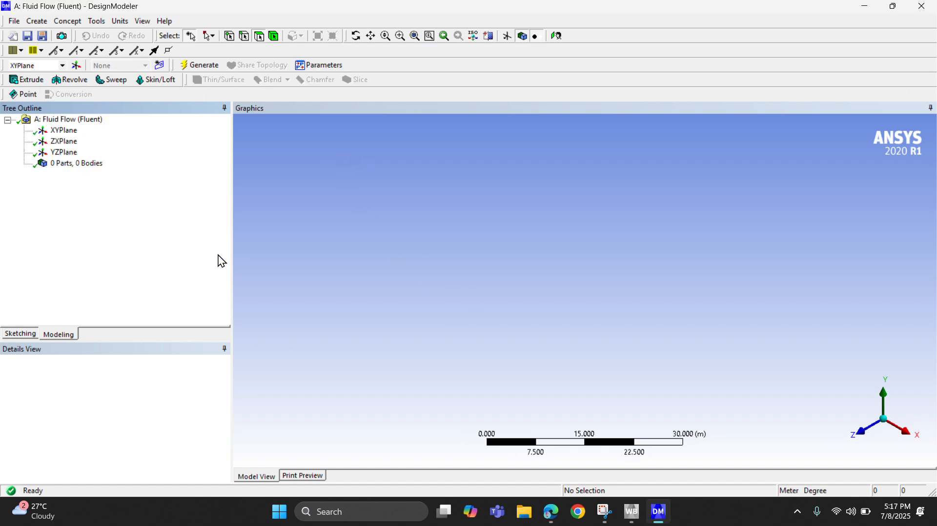
# Sketch a long horizontal rectangle about 89 m by 5 m on the XYPlane, spanning the X axis.
pyautogui.rightClick(72, 131)
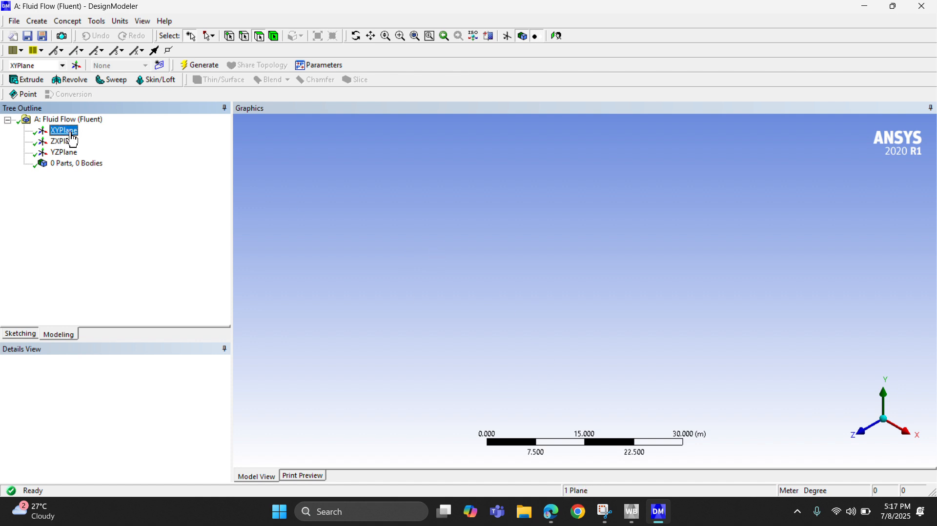
pyautogui.click(112, 143)
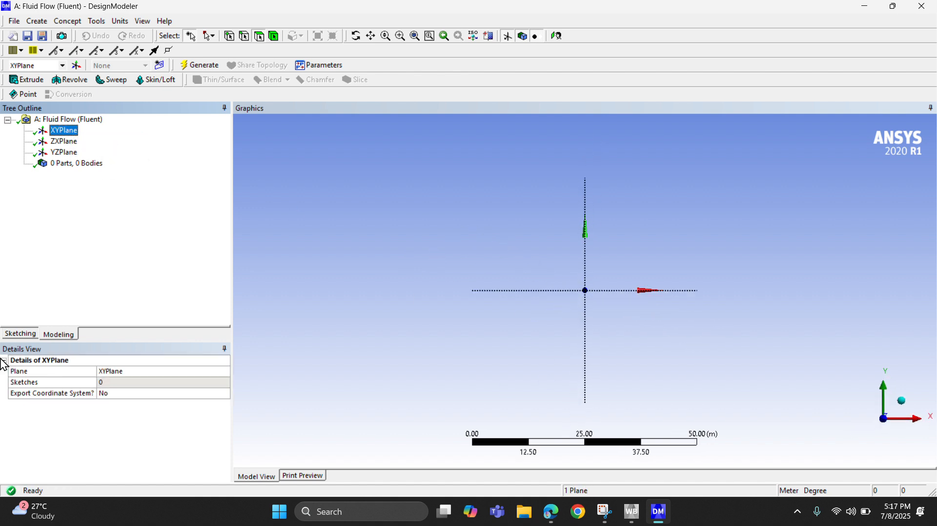
pyautogui.click(18, 333)
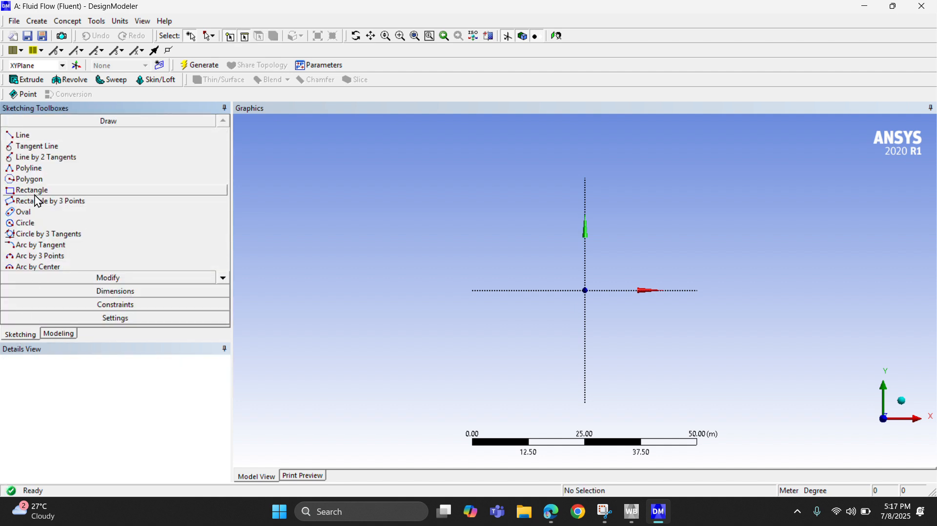
pyautogui.click(20, 192)
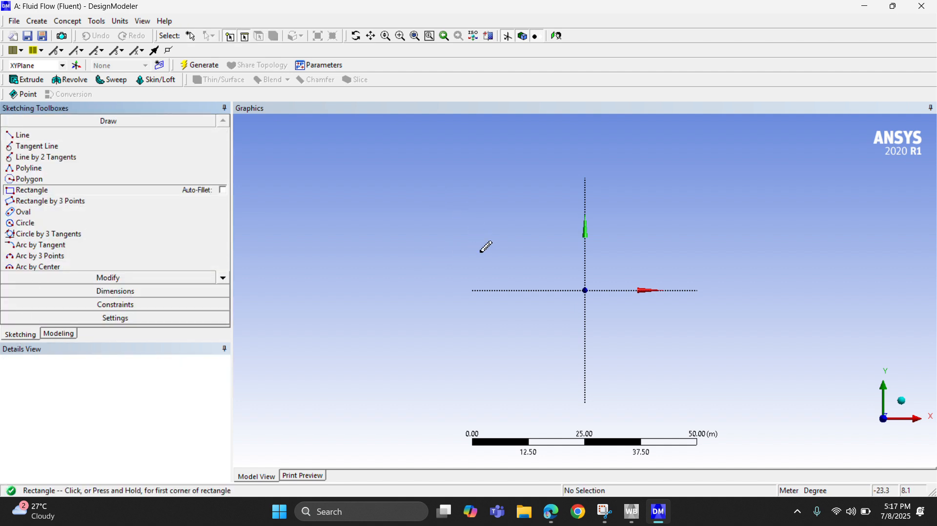
pyautogui.click(493, 279)
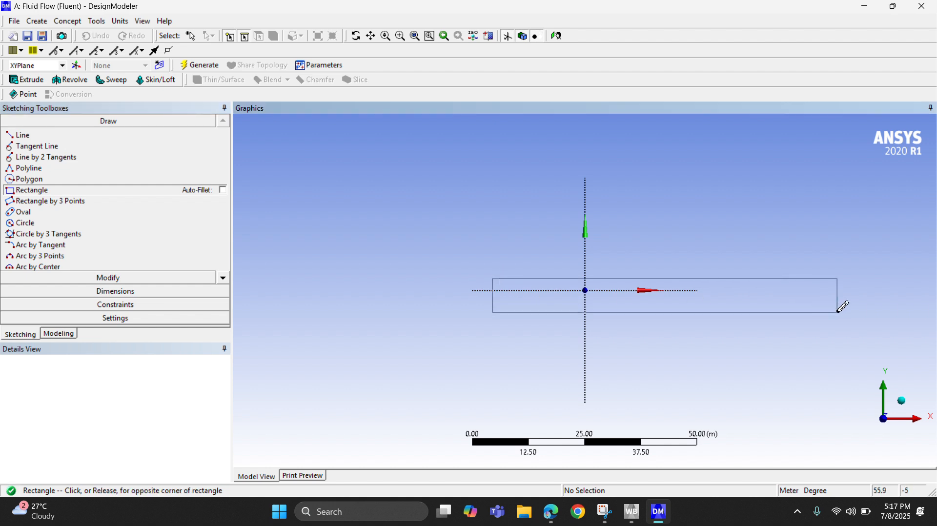
pyautogui.click(900, 296)
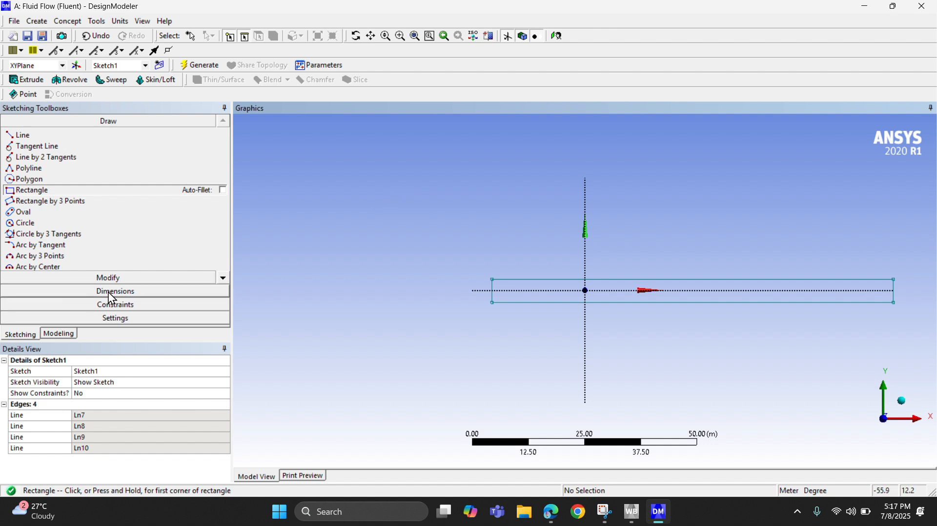
# Dimension the rectangle's horizontal length below its lower edge and set it to 200 m.
pyautogui.click(110, 293)
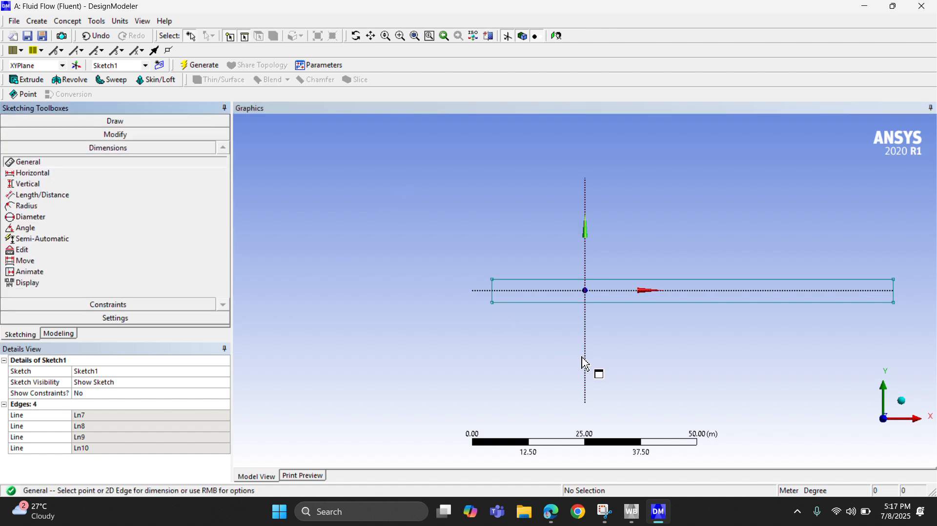
pyautogui.click(671, 303)
pyautogui.click(687, 363)
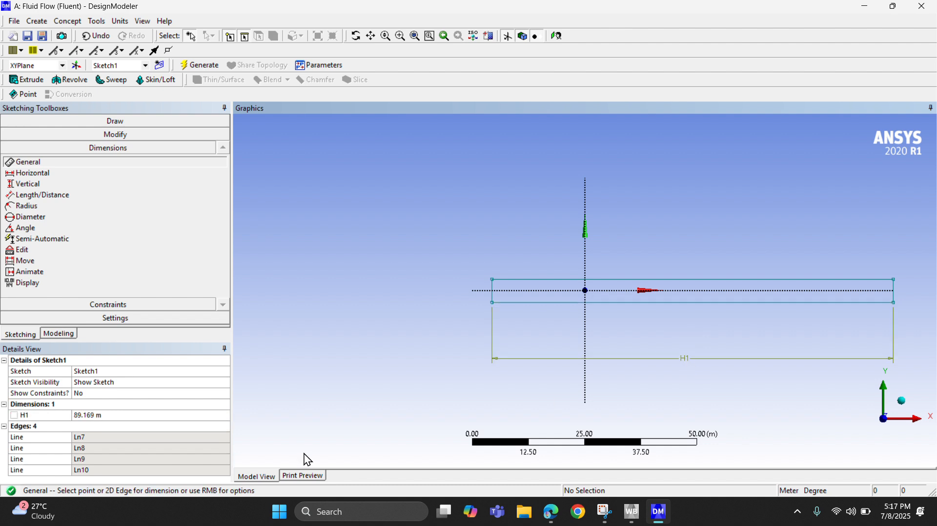
pyautogui.click(86, 415)
pyautogui.write('20')
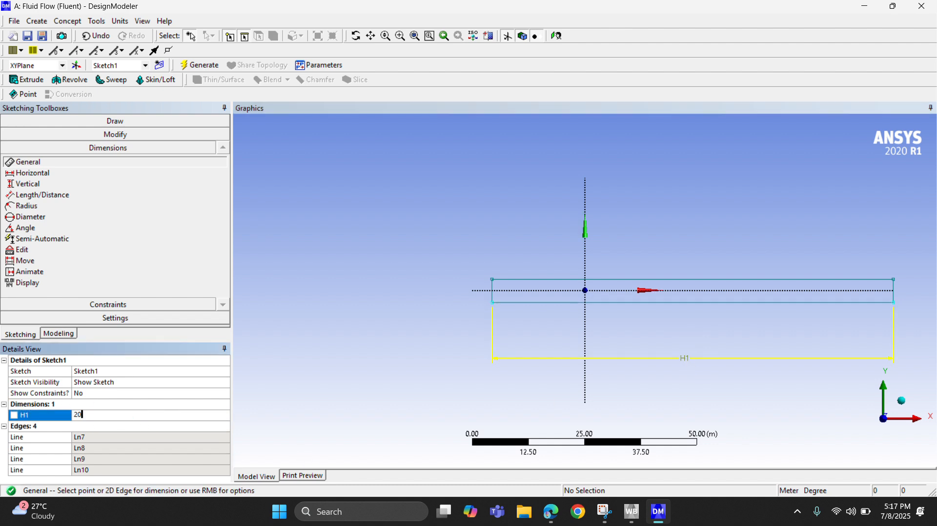
pyautogui.write('0')
pyautogui.press('Return')
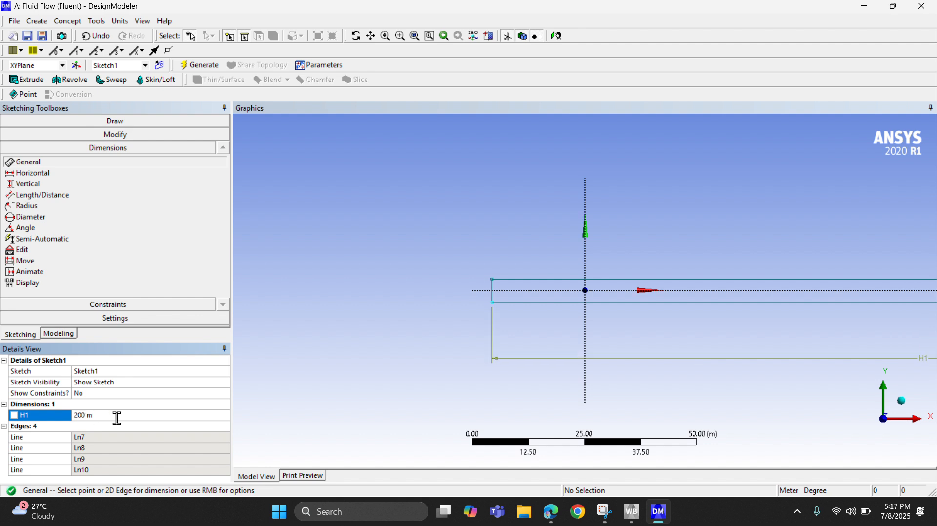
# Dimension the rectangle's short vertical edge, set its height to 0.3 m, and generate the model.
pyautogui.click(493, 298)
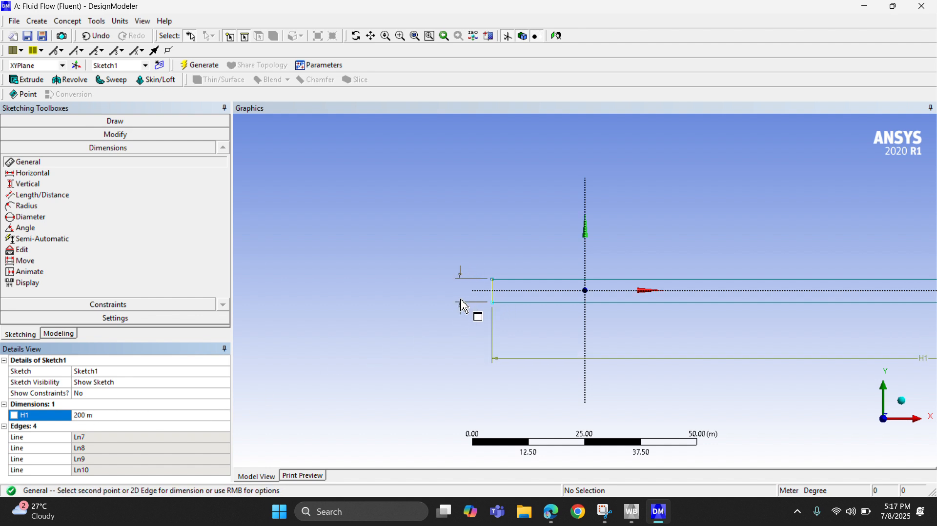
pyautogui.click(445, 305)
pyautogui.click(93, 424)
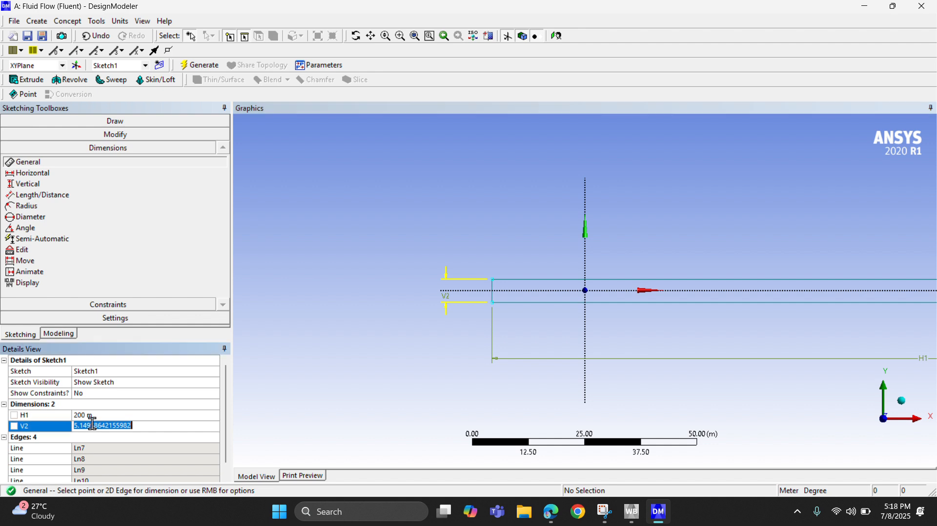
pyautogui.write('0.3')
pyautogui.click(195, 65)
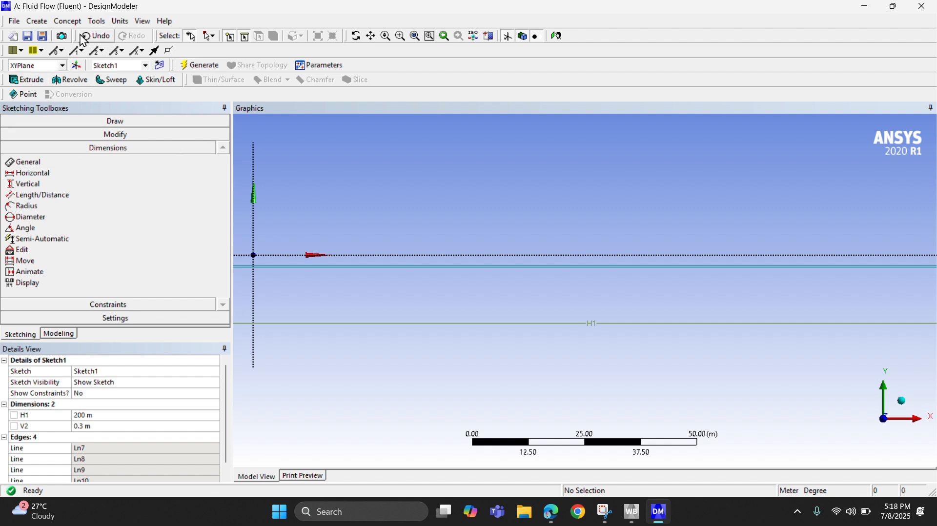
# Create a surface from Sketch1 with Surfaces From Sketches and generate it.
pyautogui.click(68, 21)
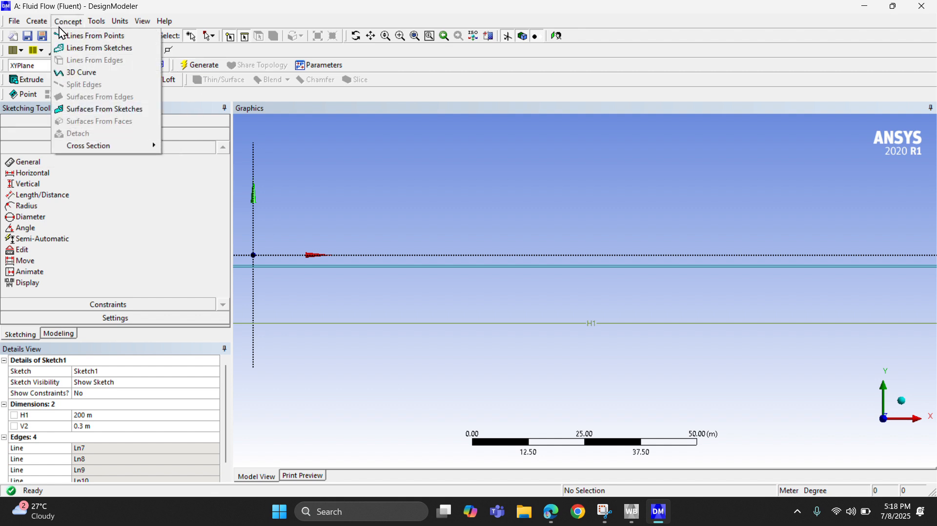
pyautogui.click(81, 110)
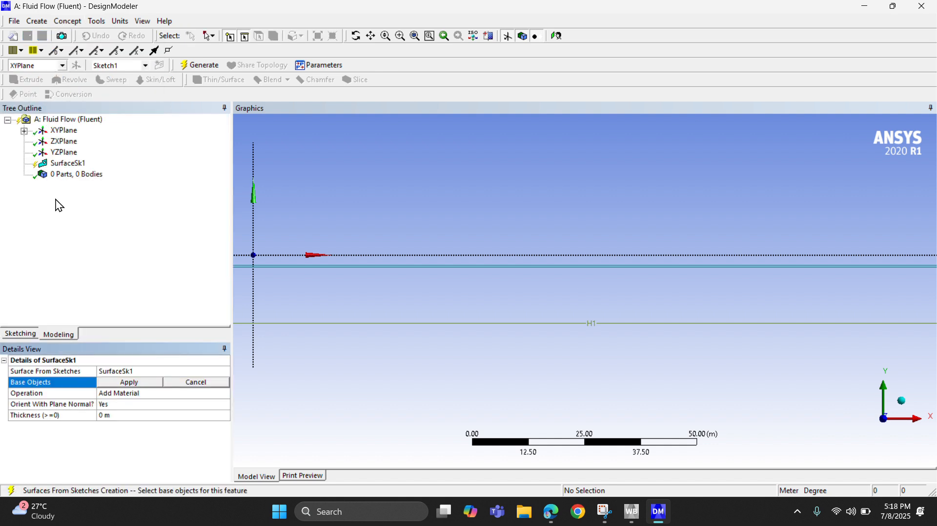
pyautogui.click(24, 131)
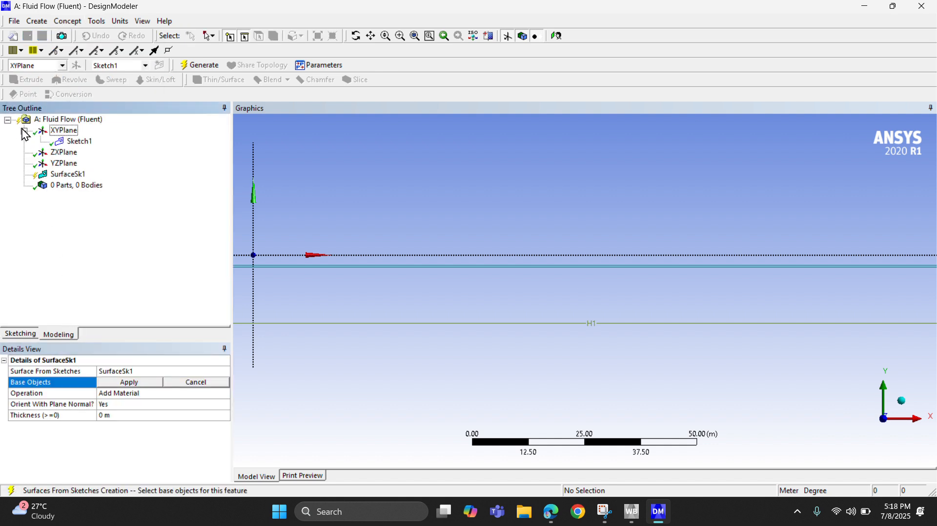
pyautogui.click(79, 142)
pyautogui.click(127, 383)
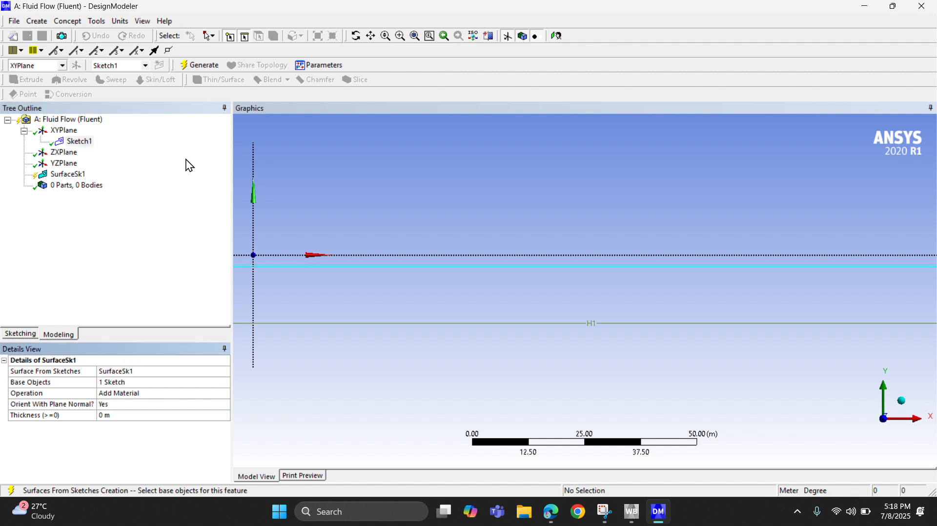
pyautogui.click(197, 65)
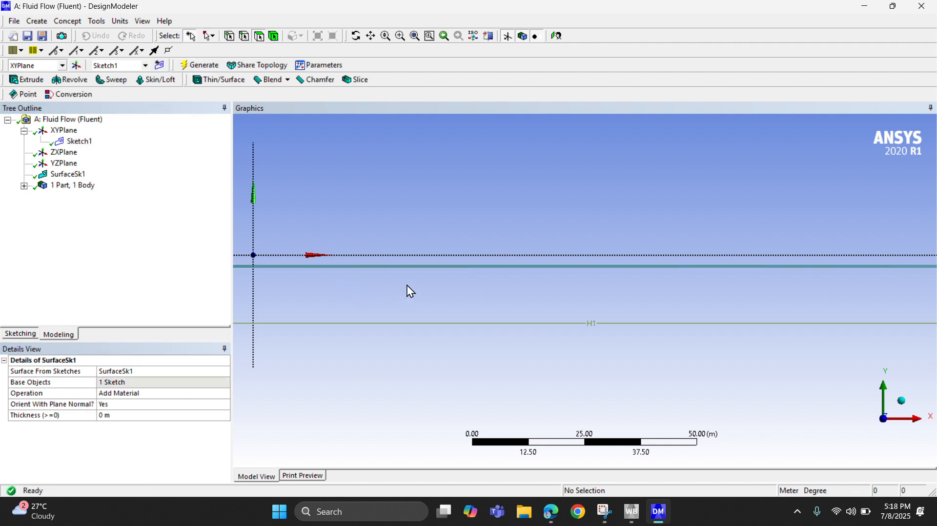
# Inspect the generated pipe surface along its length and switch back to the Workbench project schematic.
pyautogui.scroll(2, 417, 268)
pyautogui.scroll(-1, 418, 273)
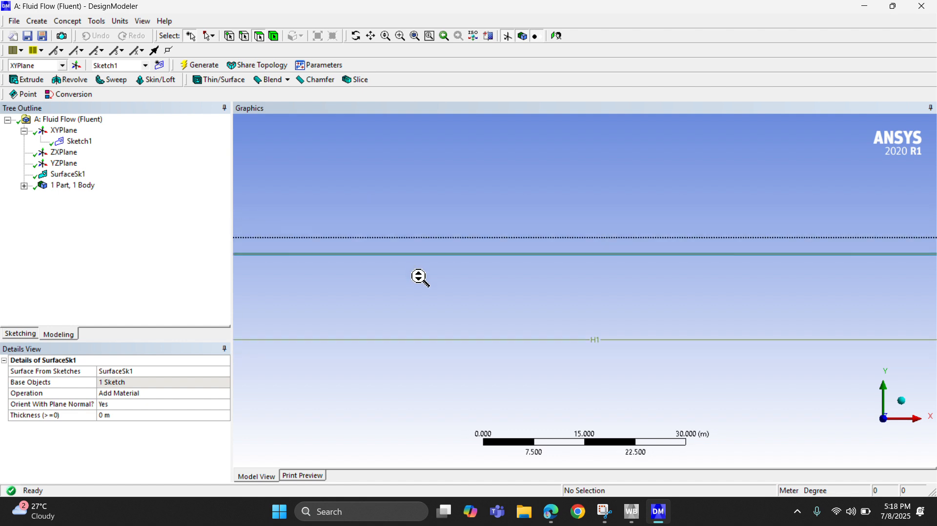
pyautogui.scroll(-4, 418, 283)
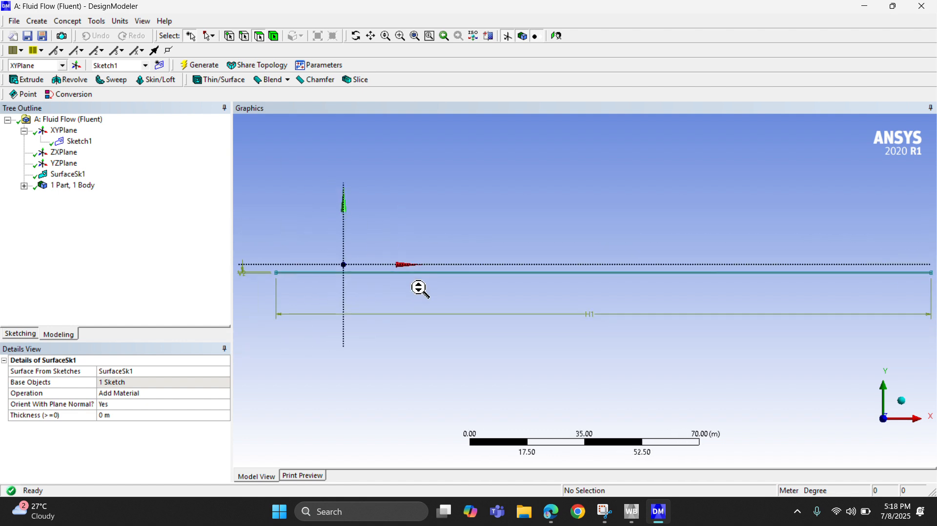
pyautogui.scroll(1, 418, 287)
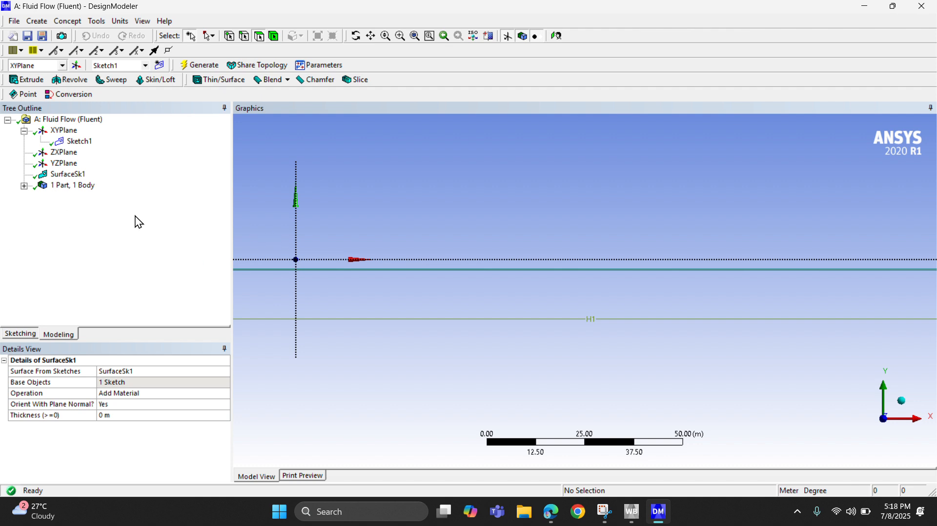
pyautogui.click(629, 509)
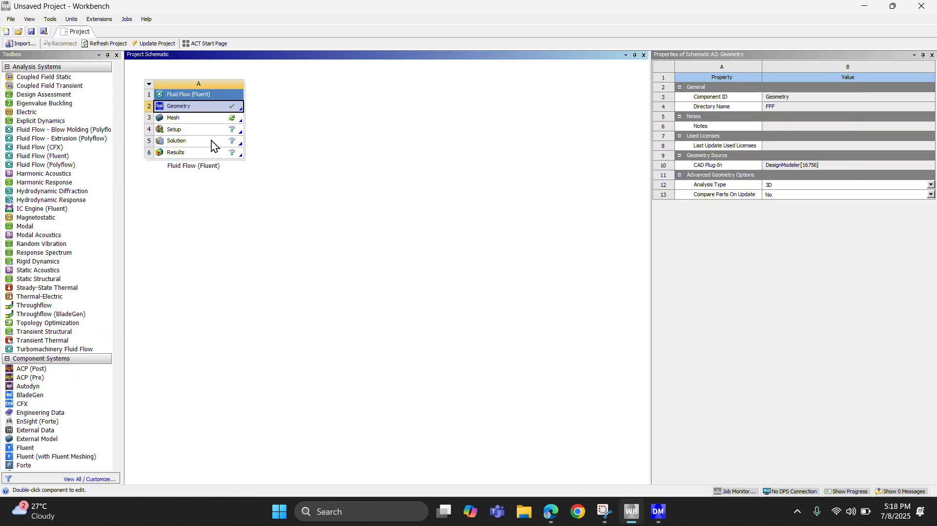
# Open the Mesh cell of the Fluid Flow (Fluent) system and switch to the Meshing window.
pyautogui.doubleClick(198, 120)
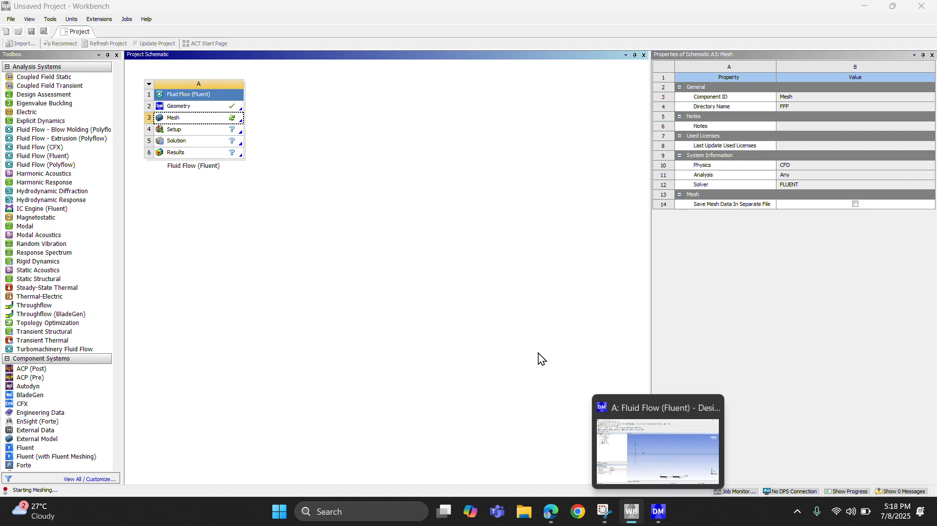
pyautogui.click(334, 230)
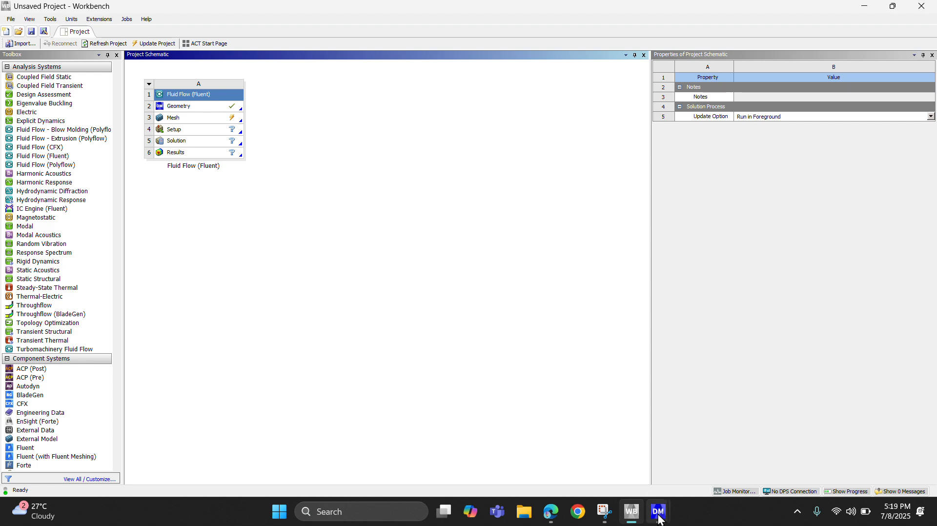
pyautogui.moveTo(663, 509)
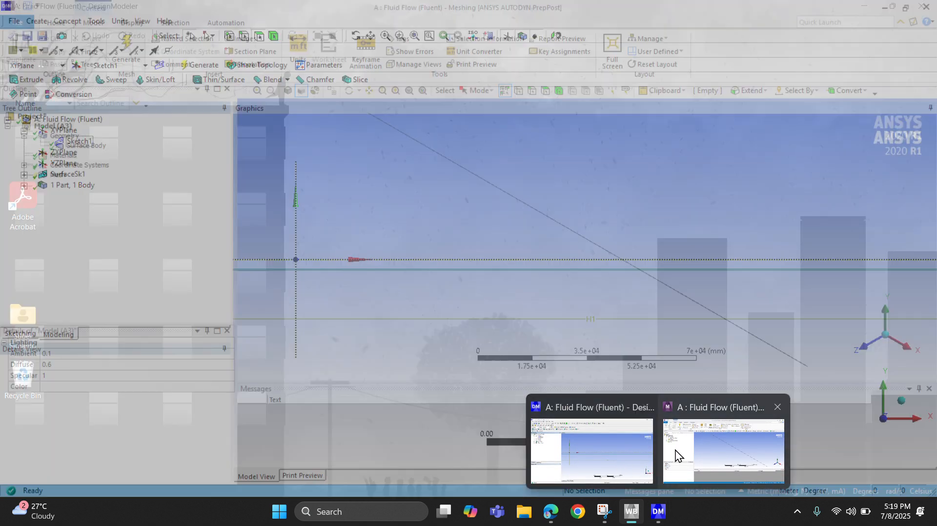
pyautogui.click(681, 454)
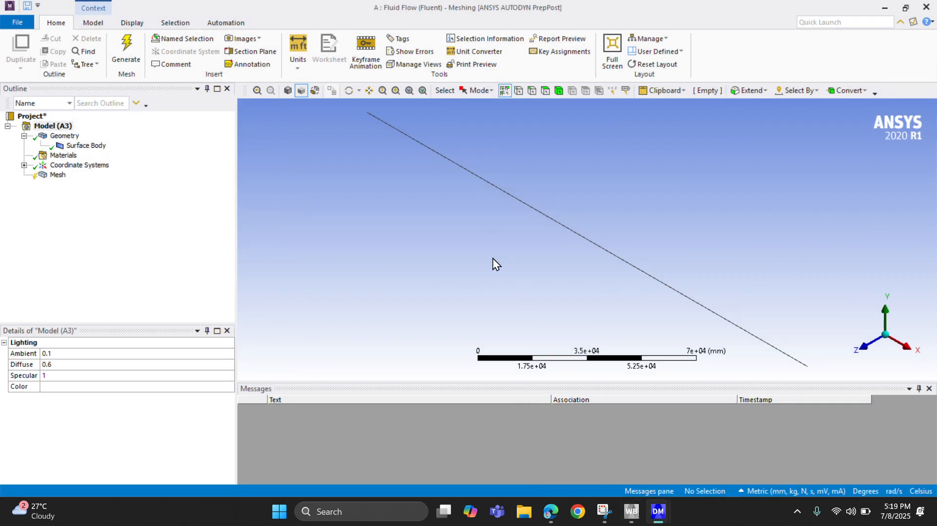
# Set the global mesh element size to 100 mm and generate the mesh on the pipe surface.
pyautogui.moveTo(493, 259); pyautogui.dragTo(504, 212, button='middle')
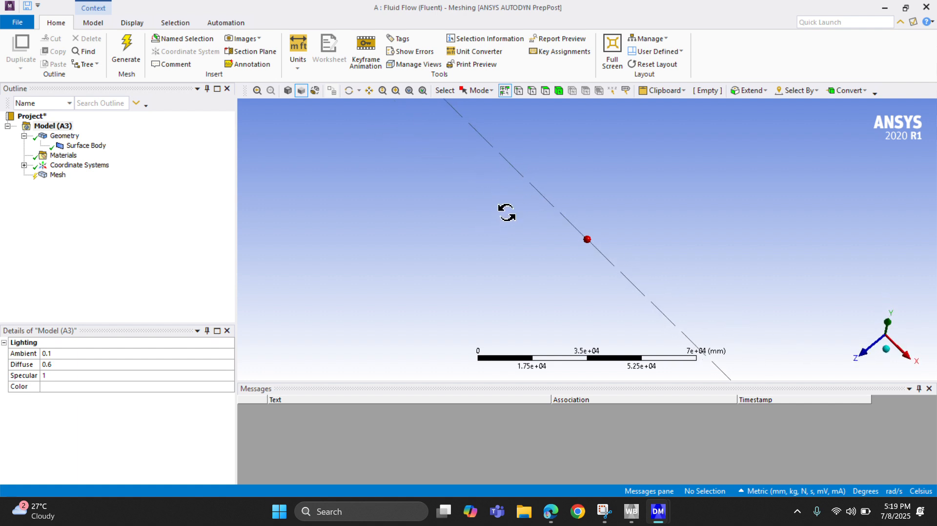
pyautogui.scroll(8, 594, 176)
pyautogui.scroll(15, 590, 218)
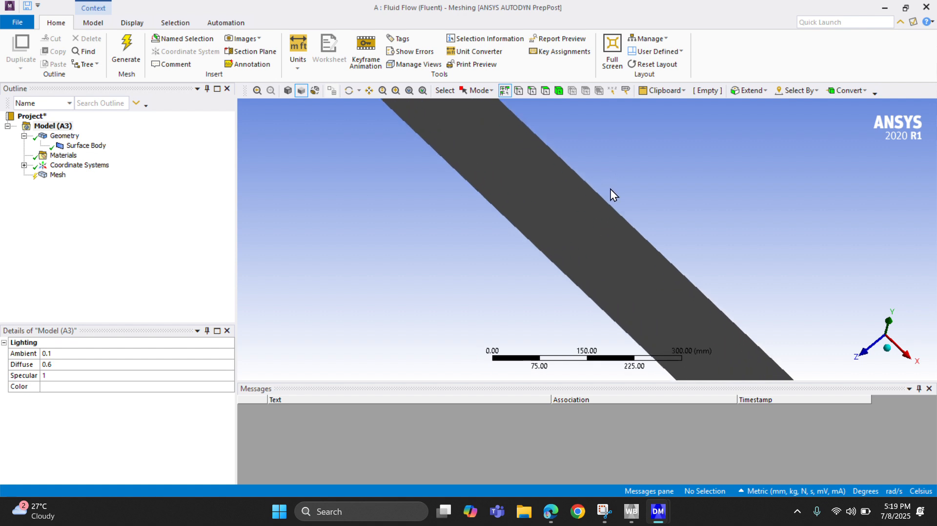
pyautogui.click(60, 175)
pyautogui.click(130, 408)
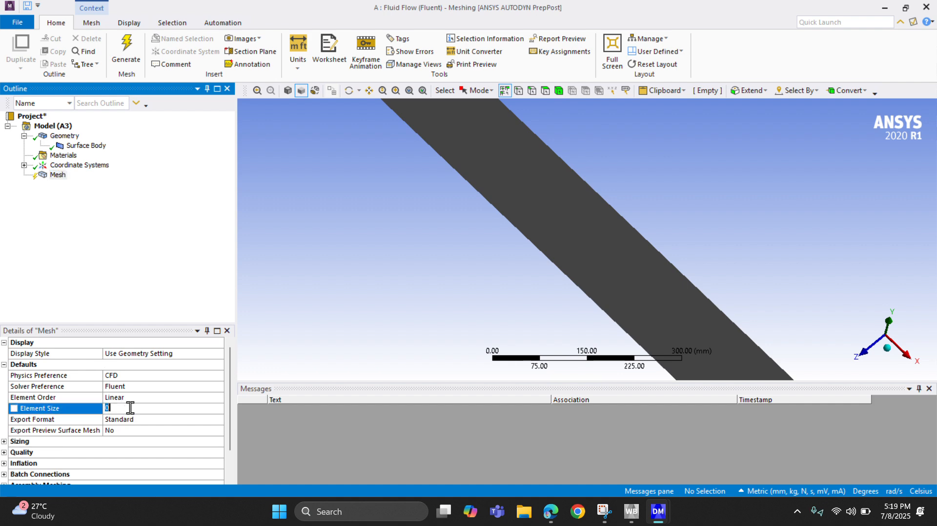
pyautogui.write('100')
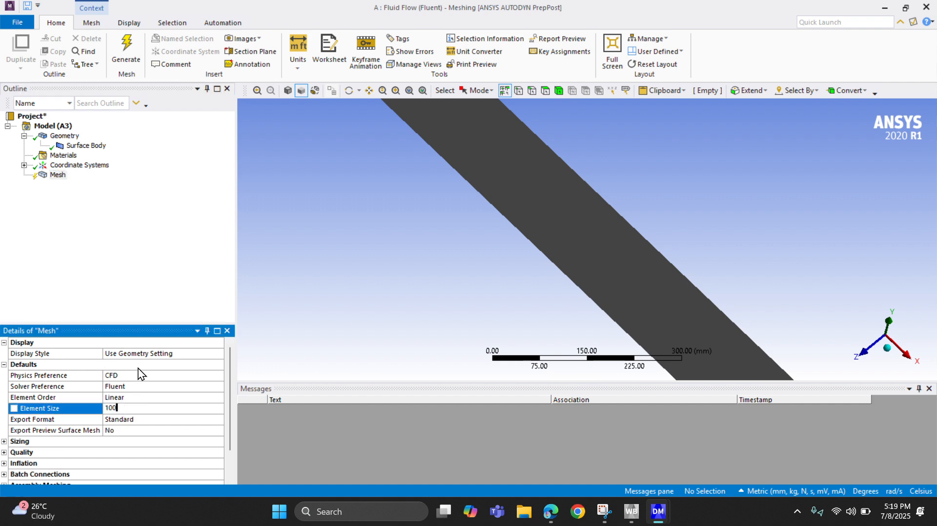
pyautogui.click(131, 253)
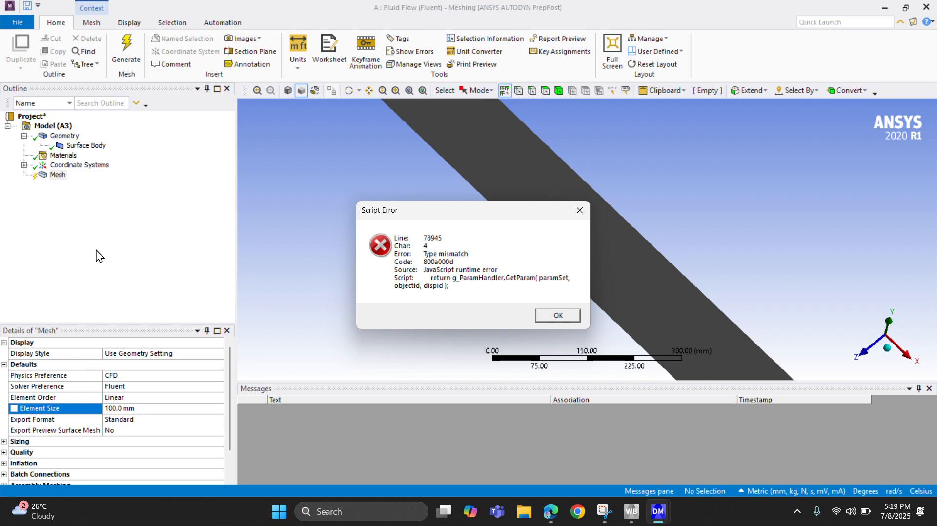
pyautogui.click(548, 316)
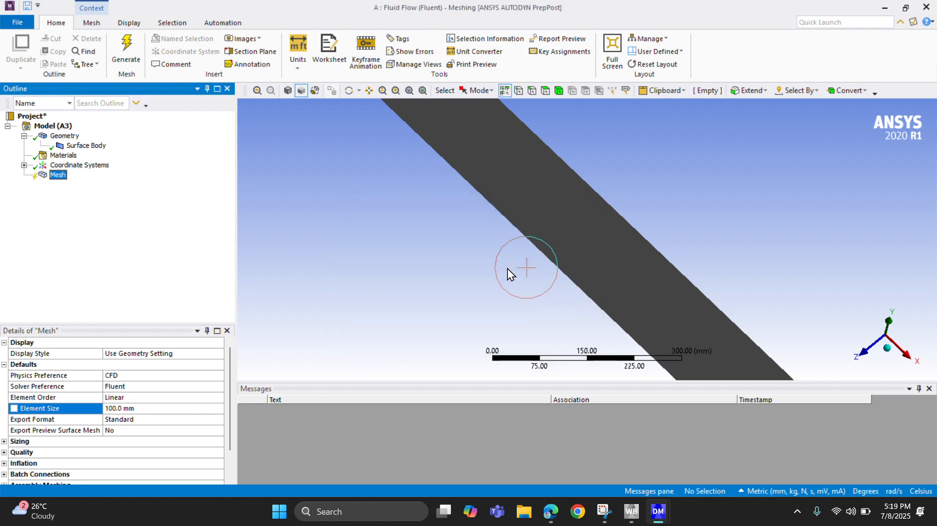
pyautogui.click(126, 53)
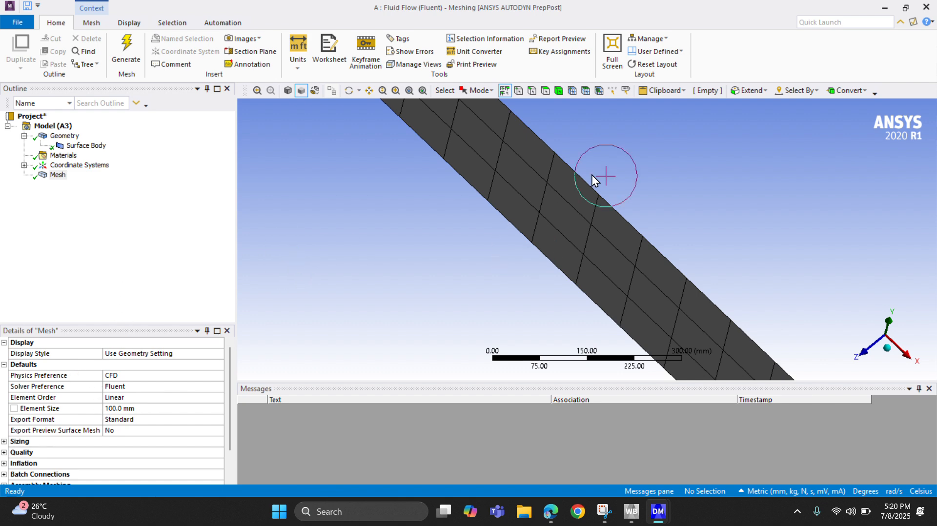
# Create a named selection "inlet" from the short edge at the pipe's starting end.
pyautogui.scroll(-2, 594, 172)
pyautogui.scroll(-4, 555, 204)
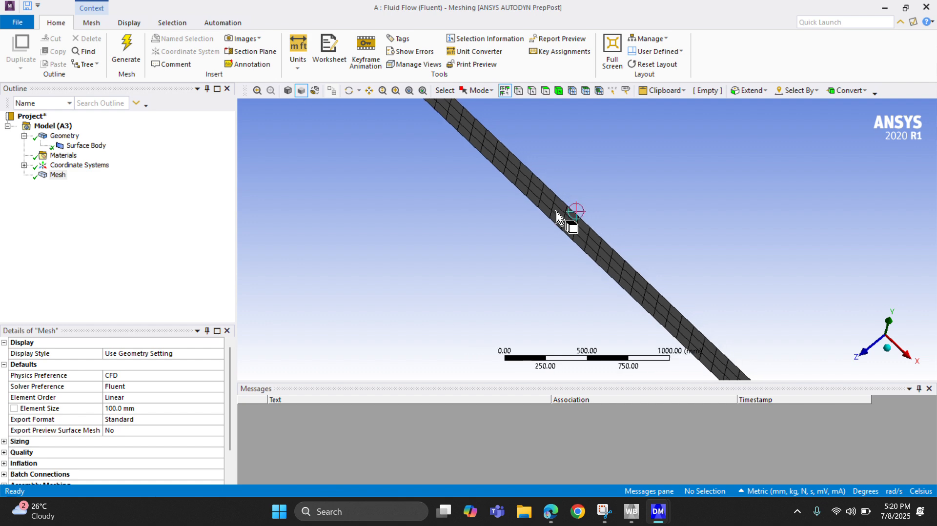
pyautogui.scroll(-12, 576, 175)
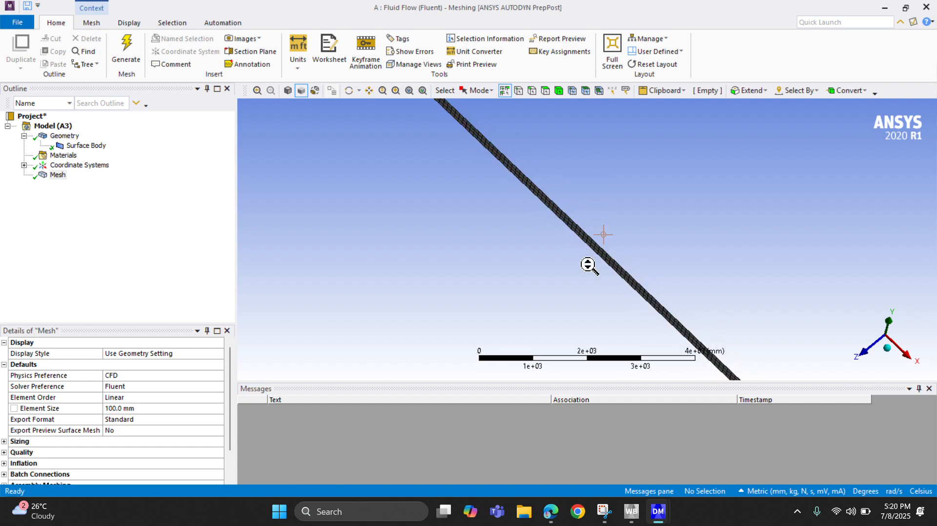
pyautogui.scroll(-6, 473, 250)
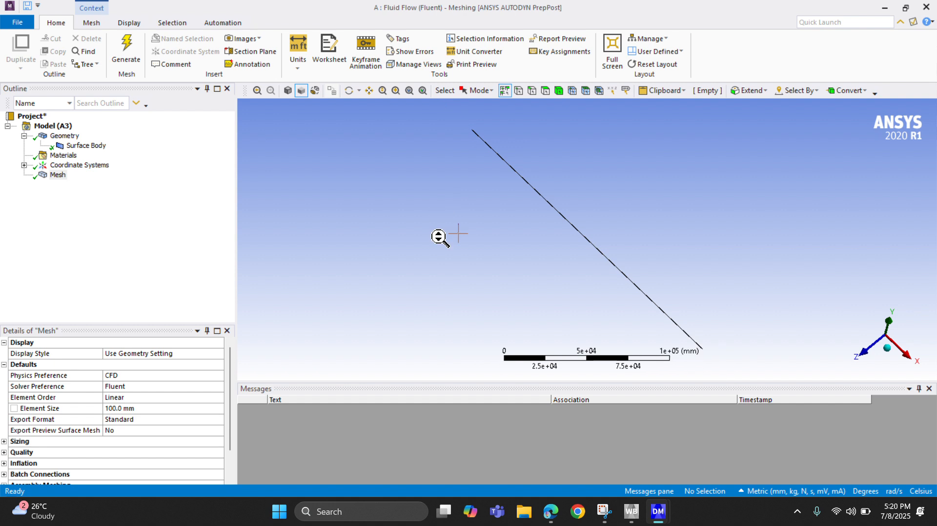
pyautogui.moveTo(439, 236); pyautogui.dragTo(373, 274, button='middle')
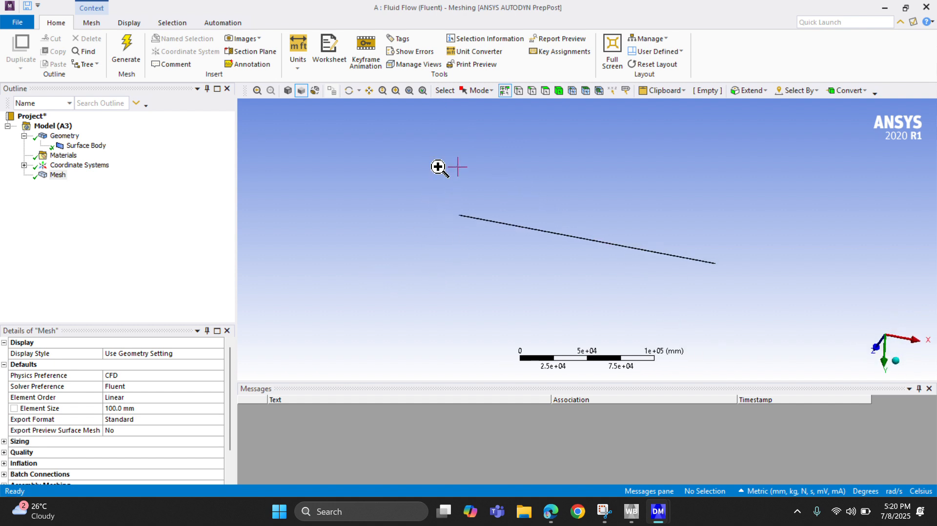
pyautogui.moveTo(438, 166); pyautogui.dragTo(553, 333, button='right')
pyautogui.moveTo(526, 100); pyautogui.dragTo(570, 343, button='right')
pyautogui.moveTo(530, 164); pyautogui.dragTo(635, 322, button='right')
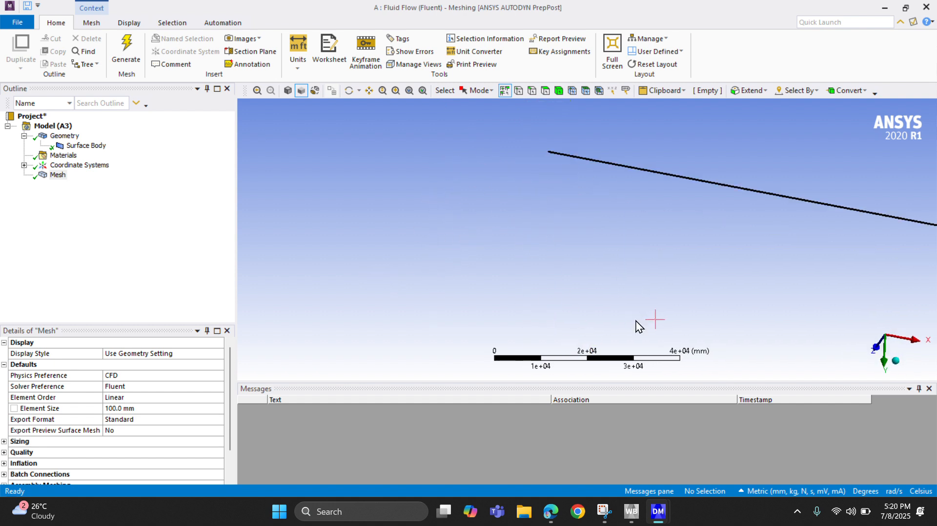
pyautogui.moveTo(555, 104); pyautogui.dragTo(593, 255, button='right')
pyautogui.moveTo(529, 156); pyautogui.dragTo(597, 305, button='right')
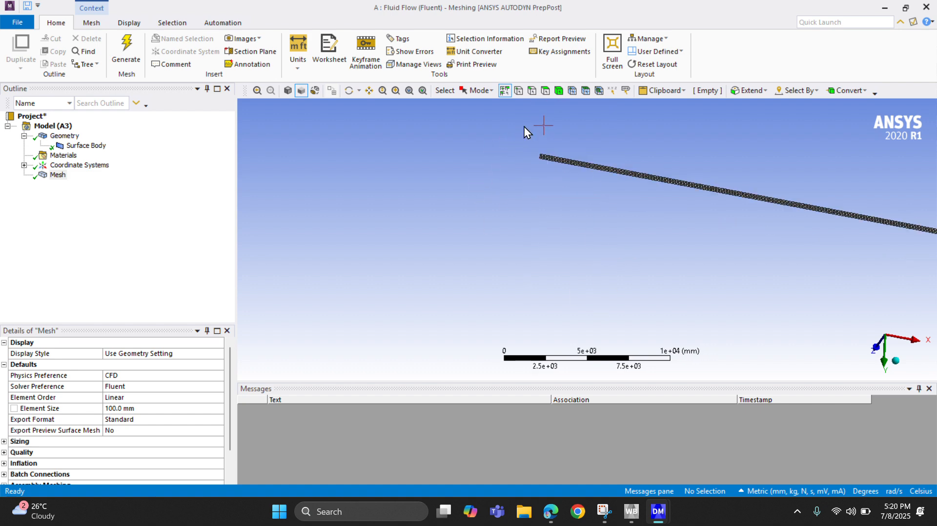
pyautogui.moveTo(523, 127); pyautogui.dragTo(631, 305, button='right')
pyautogui.moveTo(526, 123); pyautogui.dragTo(583, 178, button='right')
pyautogui.moveTo(531, 159); pyautogui.dragTo(618, 323, button='right')
pyautogui.click(532, 90)
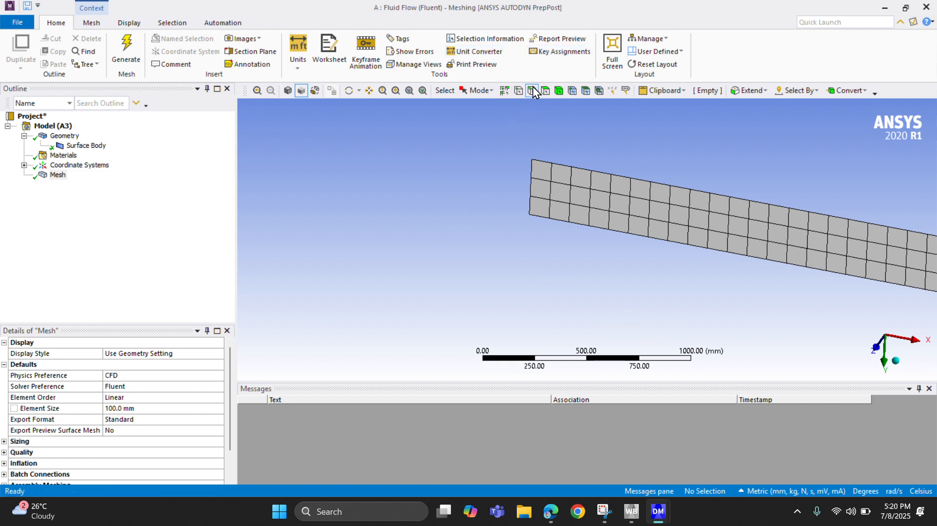
pyautogui.click(532, 183)
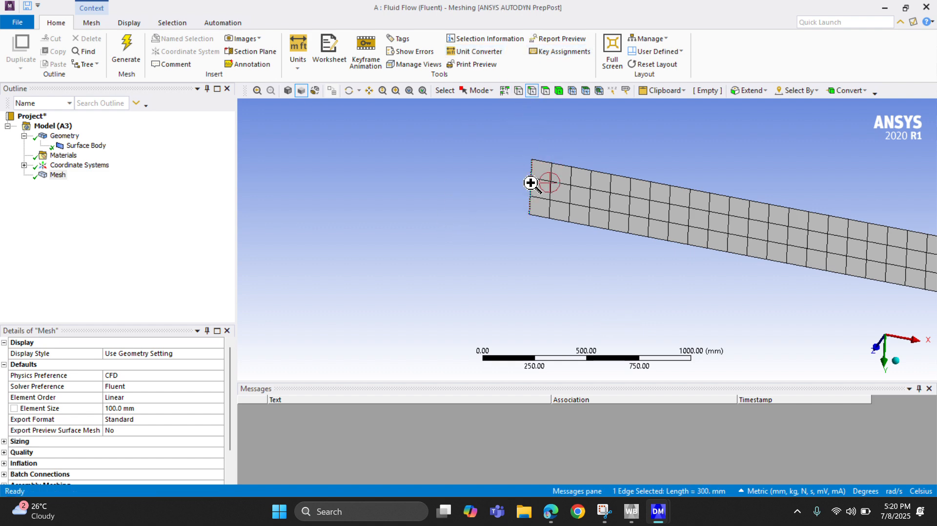
pyautogui.rightClick(530, 184)
pyautogui.click(576, 434)
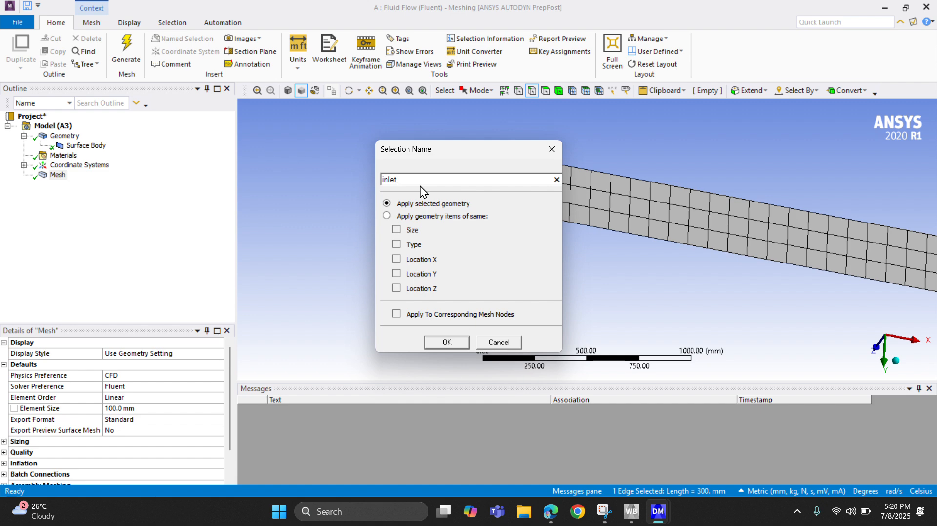
pyautogui.click(446, 342)
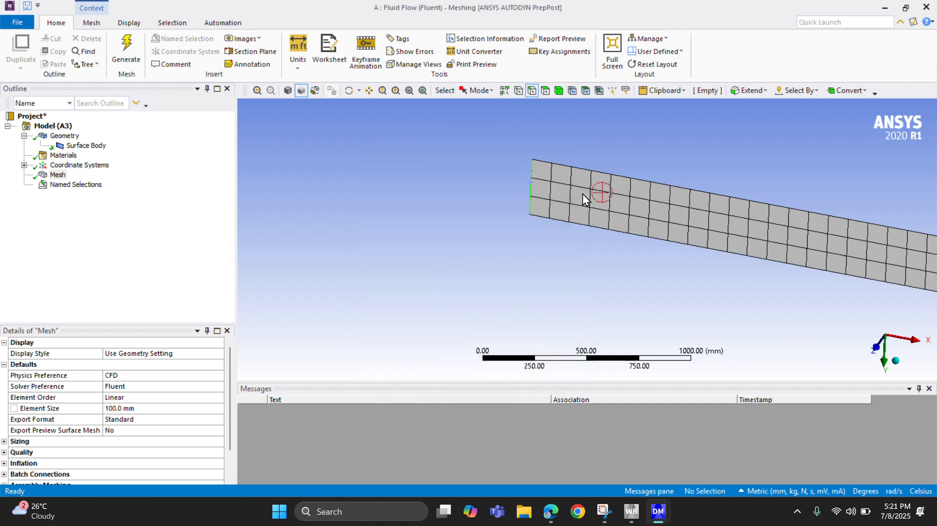
# Create a named selection "wall" from the two long edges of the pipe surface.
pyautogui.click(602, 173)
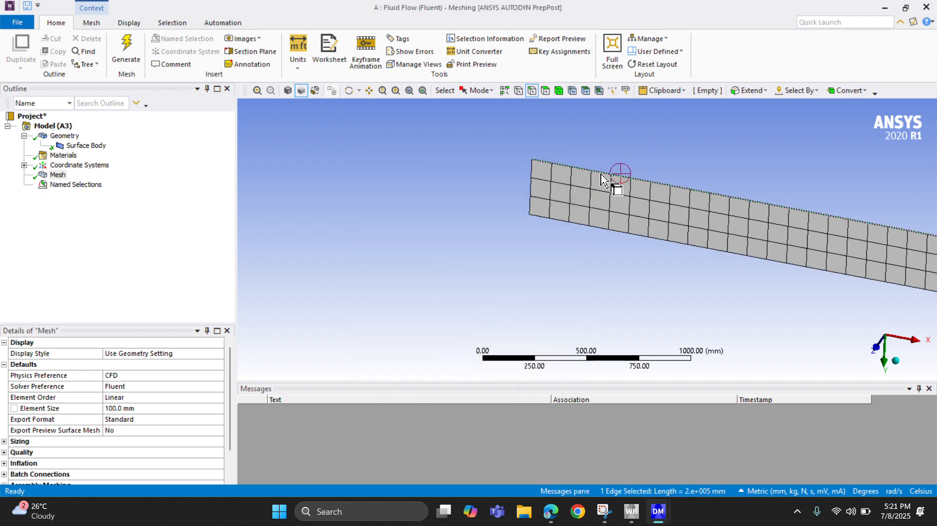
pyautogui.keyDown('ctrl'); pyautogui.click(604, 229); pyautogui.keyUp('ctrl')
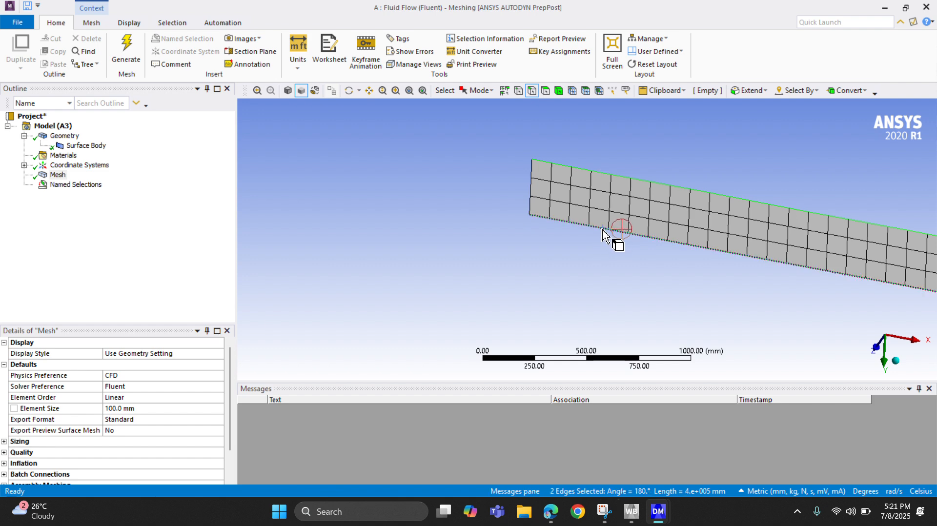
pyautogui.rightClick(596, 192)
pyautogui.click(649, 442)
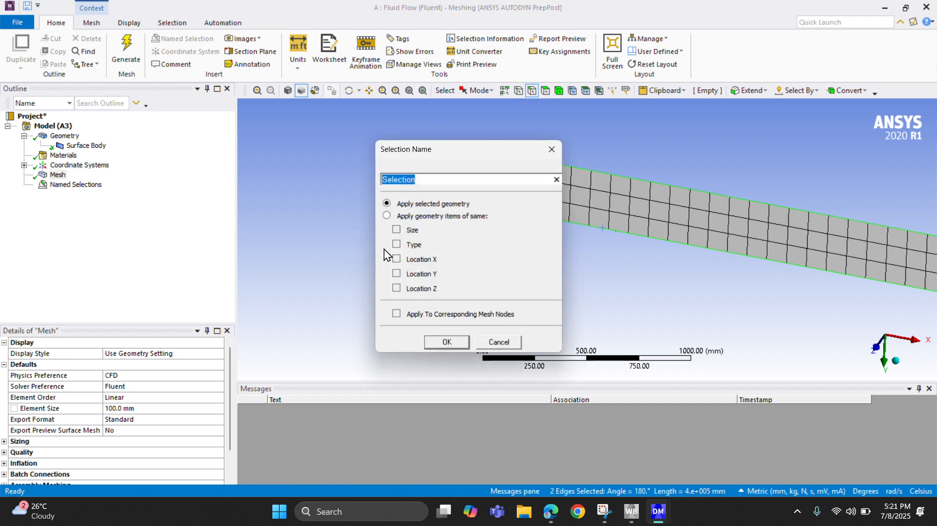
pyautogui.write('wall')
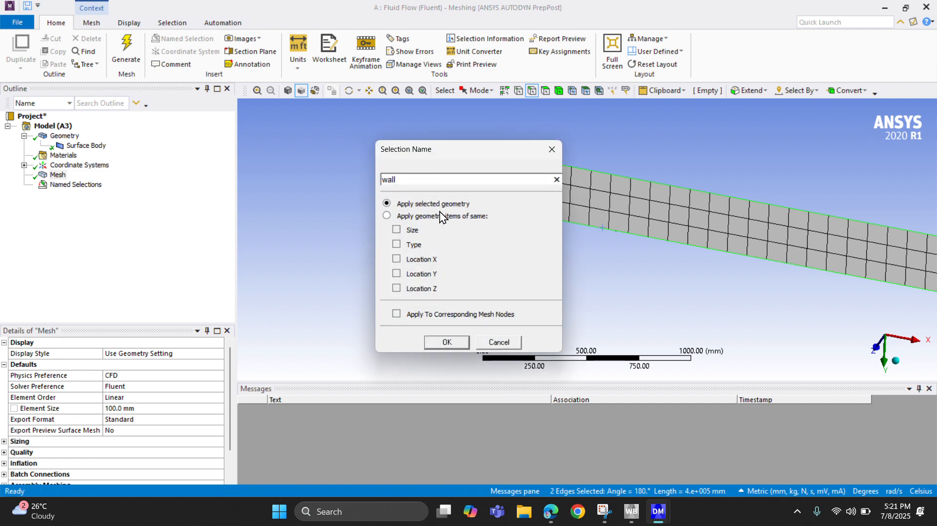
pyautogui.click(446, 342)
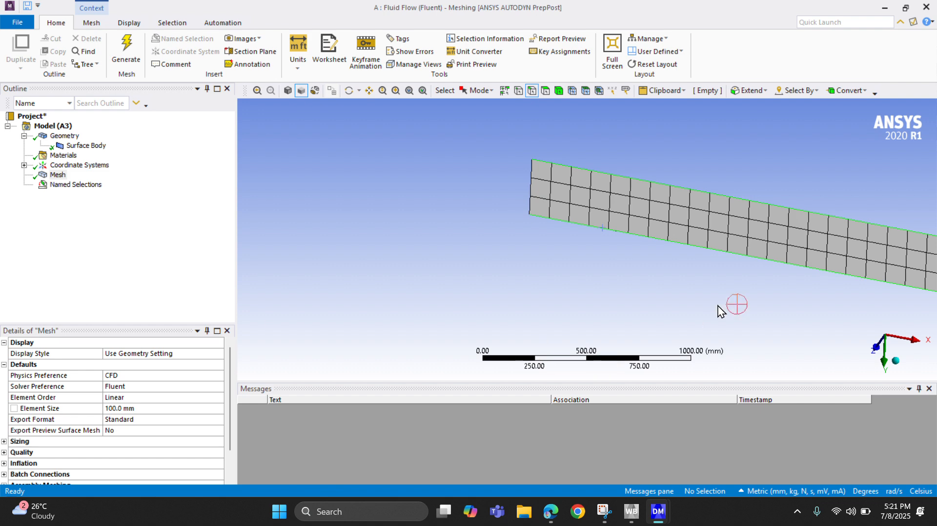
# Create a named selection for the outlet from the short edge at the pipe's far end, opposite the inlet.
pyautogui.scroll(-5, 699, 305)
pyautogui.scroll(-2, 696, 296)
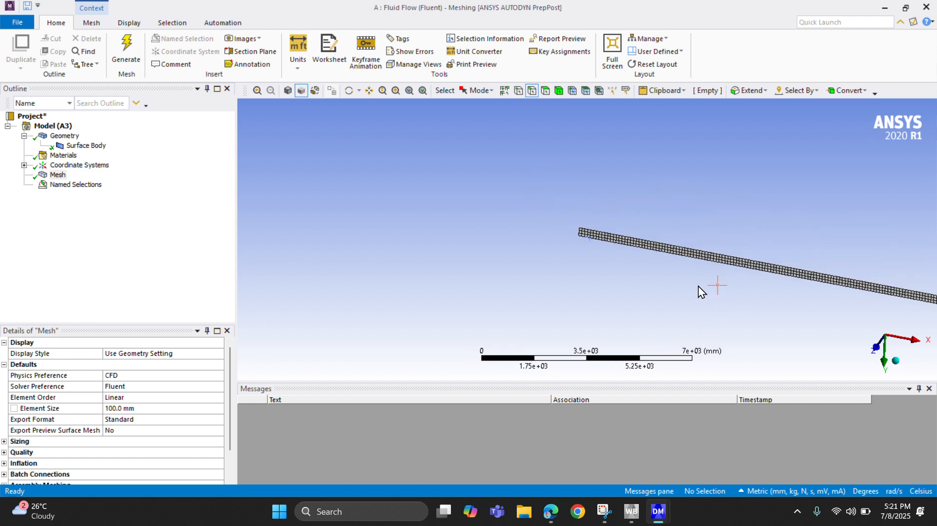
pyautogui.keyDown('ctrl'); pyautogui.moveTo(698, 286); pyautogui.dragTo(385, 259, button='middle'); pyautogui.keyUp('ctrl')
pyautogui.keyDown('ctrl'); pyautogui.moveTo(581, 277); pyautogui.dragTo(379, 247, button='middle'); pyautogui.keyUp('ctrl')
pyautogui.keyDown('ctrl'); pyautogui.moveTo(522, 232); pyautogui.dragTo(481, 171, button='middle'); pyautogui.keyUp('ctrl')
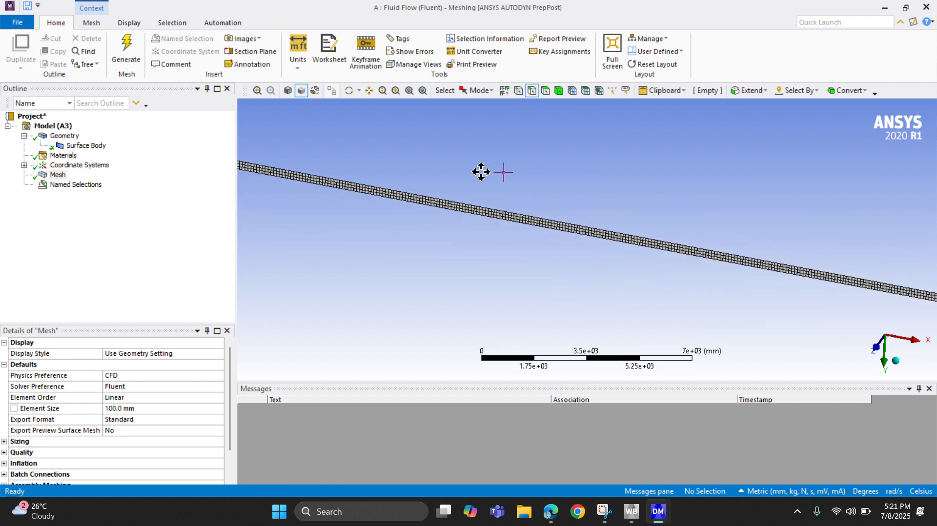
pyautogui.keyDown('ctrl'); pyautogui.moveTo(541, 199); pyautogui.dragTo(381, 232, button='middle'); pyautogui.keyUp('ctrl')
pyautogui.moveTo(512, 186)
pyautogui.keyDown('ctrl'); pyautogui.mouseDown(button='middle')
pyautogui.moveTo(310, 172)
pyautogui.moveTo(278, 159)
pyautogui.mouseUp(button='middle'); pyautogui.keyUp('ctrl')
pyautogui.keyDown('ctrl'); pyautogui.moveTo(488, 215); pyautogui.dragTo(259, 190, button='middle'); pyautogui.keyUp('ctrl')
pyautogui.keyDown('ctrl'); pyautogui.moveTo(537, 249); pyautogui.dragTo(361, 180, button='middle'); pyautogui.keyUp('ctrl')
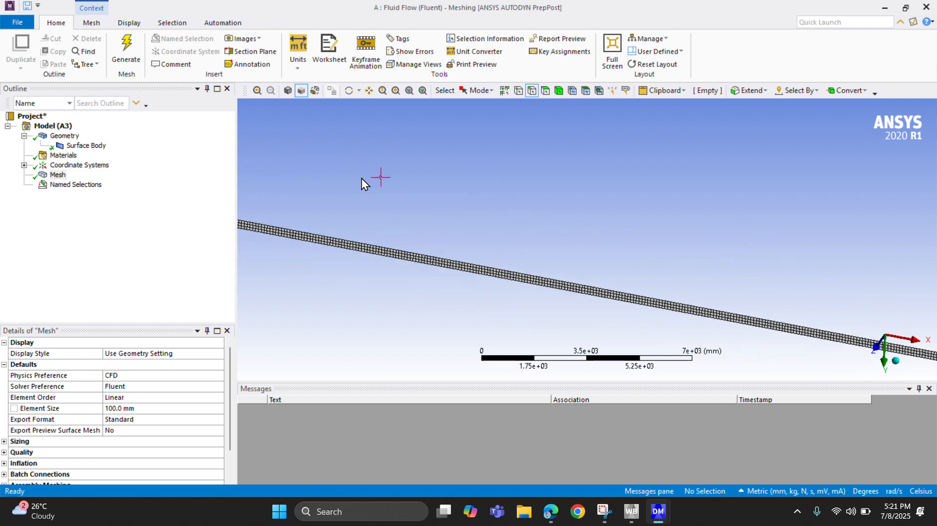
pyautogui.keyDown('ctrl'); pyautogui.moveTo(586, 244); pyautogui.dragTo(313, 205, button='middle'); pyautogui.keyUp('ctrl')
pyautogui.keyDown('ctrl'); pyautogui.moveTo(784, 273); pyautogui.dragTo(307, 183, button='middle'); pyautogui.keyUp('ctrl')
pyautogui.keyDown('ctrl'); pyautogui.moveTo(537, 210); pyautogui.dragTo(306, 172, button='middle'); pyautogui.keyUp('ctrl')
pyautogui.keyDown('ctrl'); pyautogui.moveTo(561, 220); pyautogui.dragTo(322, 190, button='middle'); pyautogui.keyUp('ctrl')
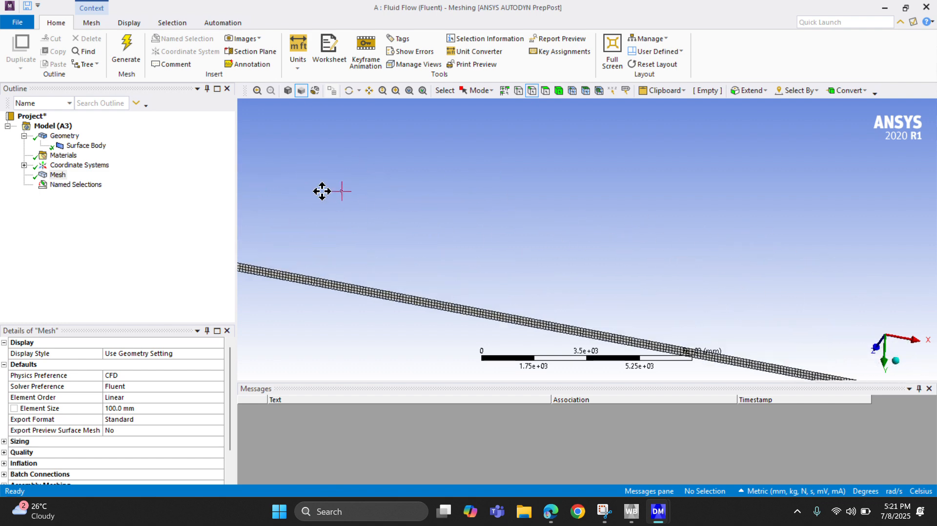
pyautogui.moveTo(659, 224)
pyautogui.keyDown('ctrl'); pyautogui.mouseDown(button='middle')
pyautogui.moveTo(394, 174)
pyautogui.moveTo(334, 129)
pyautogui.mouseUp(button='middle'); pyautogui.keyUp('ctrl')
pyautogui.keyDown('ctrl'); pyautogui.moveTo(808, 262); pyautogui.dragTo(232, 210, button='middle'); pyautogui.keyUp('ctrl')
pyautogui.keyDown('ctrl'); pyautogui.moveTo(660, 269); pyautogui.dragTo(532, 215, button='middle'); pyautogui.keyUp('ctrl')
pyautogui.scroll(-2, 703, 309)
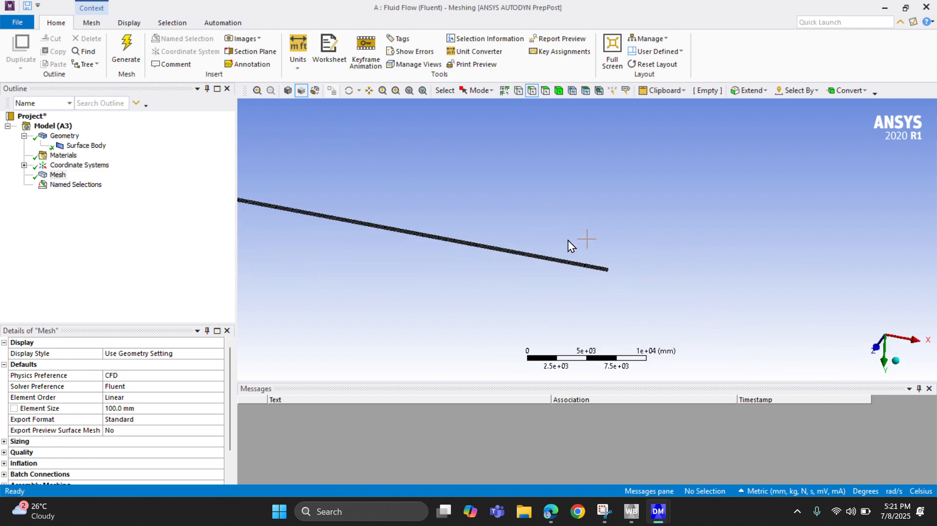
pyautogui.scroll(5, 700, 288)
pyautogui.scroll(2, 547, 337)
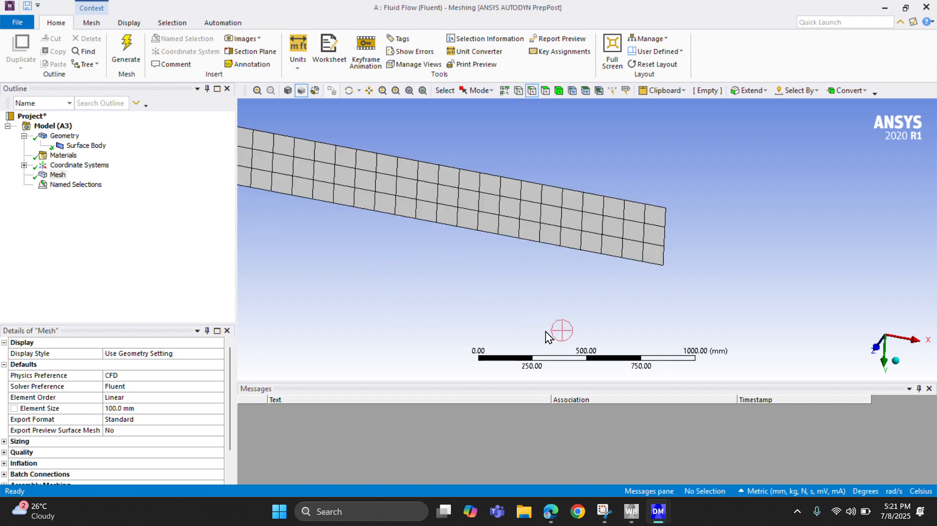
pyautogui.click(664, 243)
pyautogui.rightClick(664, 243)
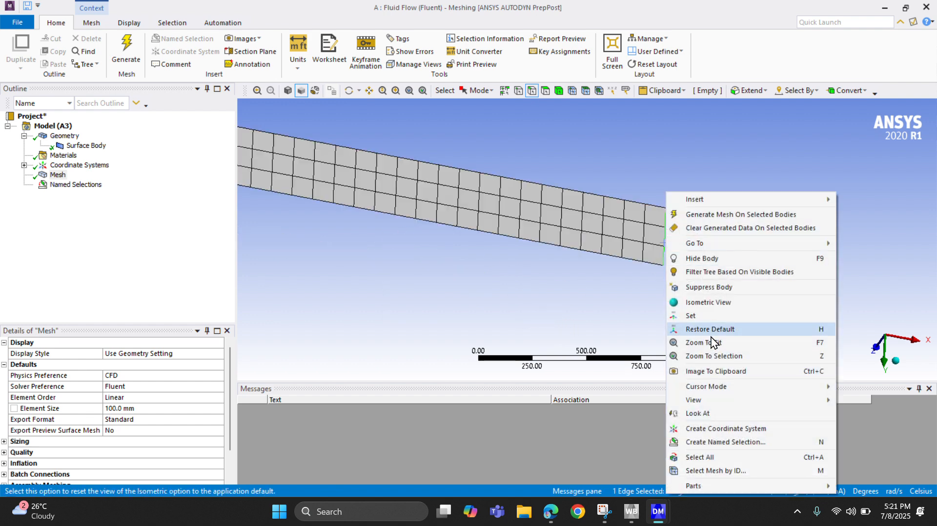
pyautogui.click(700, 440)
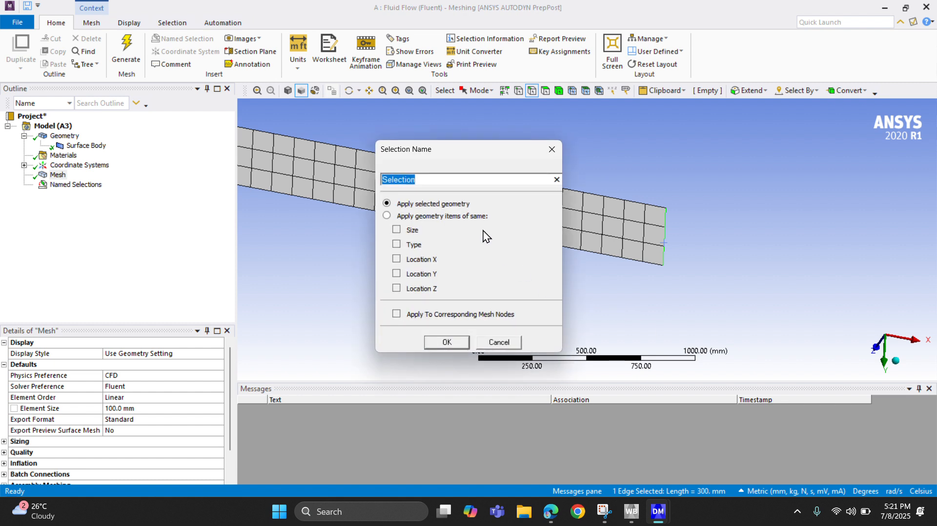
pyautogui.write('outlet')
pyautogui.press('Return')
pyautogui.click(437, 257)
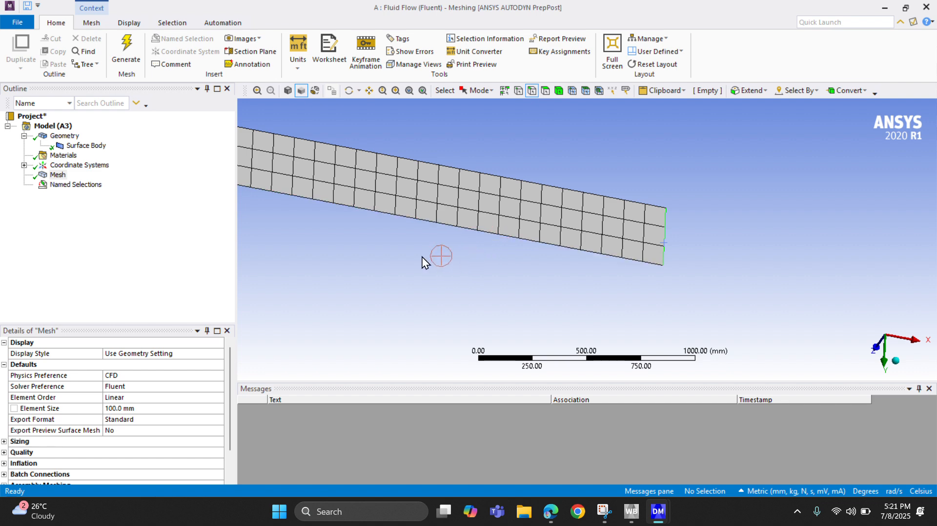
# Review the edges assigned to the inlet, wall and outlet named selections.
pyautogui.click(116, 288)
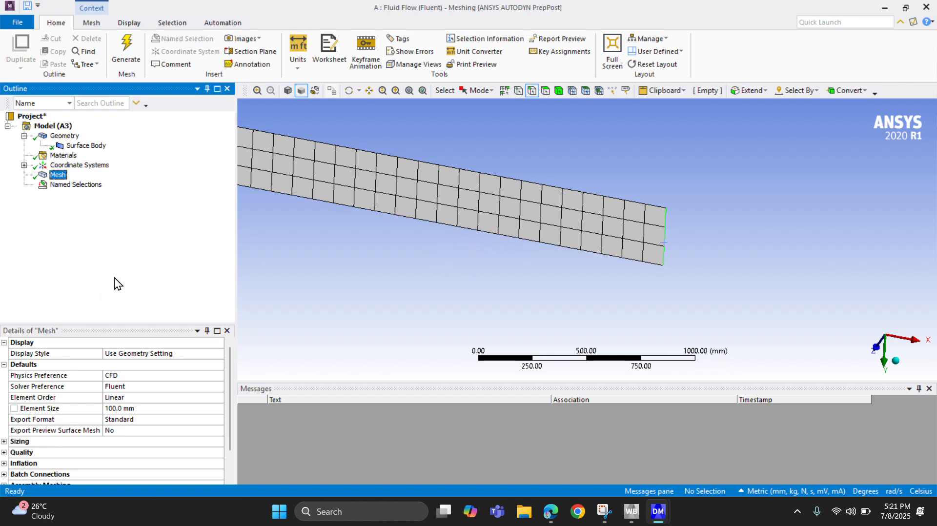
pyautogui.click(76, 184)
pyautogui.click(24, 184)
pyautogui.click(72, 195)
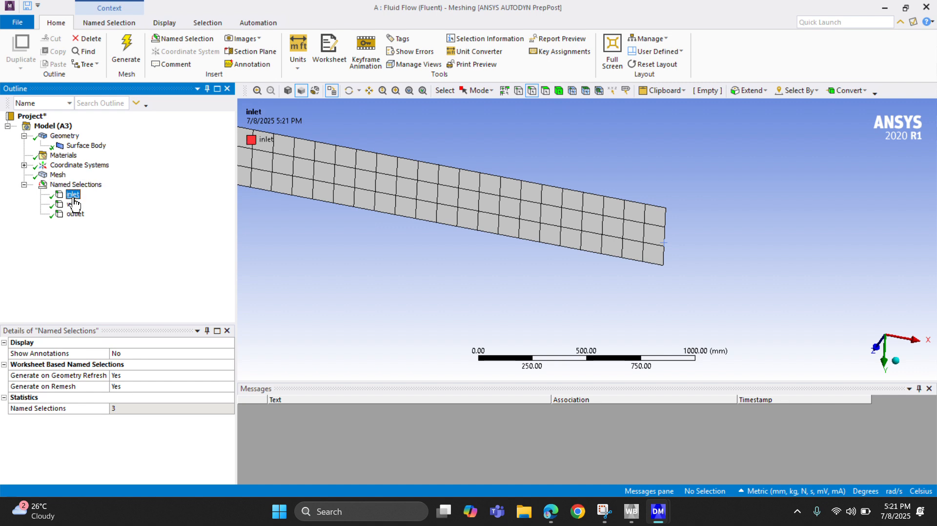
pyautogui.scroll(-3, 324, 269)
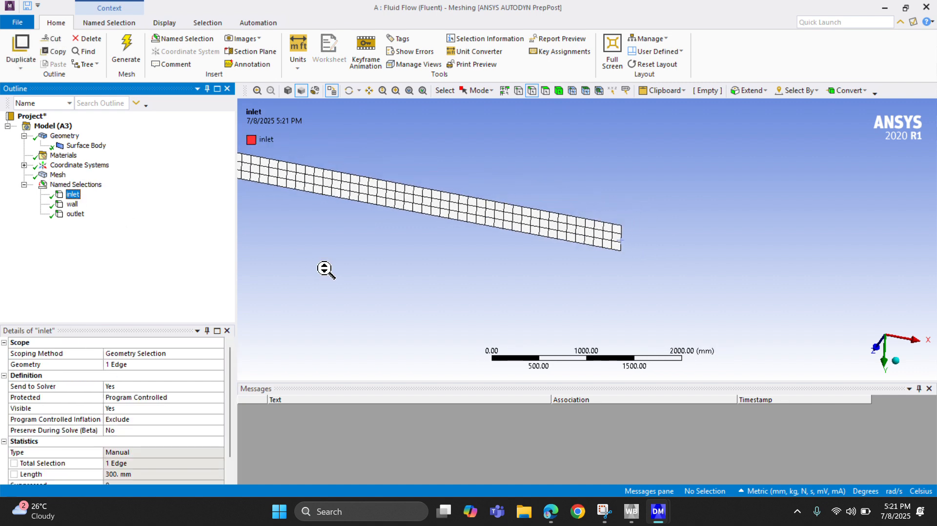
pyautogui.click(72, 204)
pyautogui.click(74, 214)
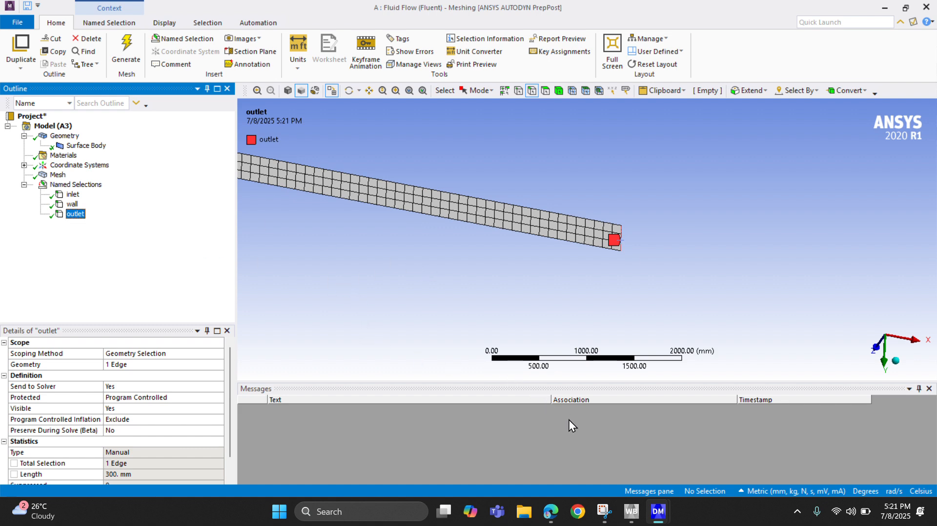
# Switch to Workbench and update the Mesh component of the Fluid Flow (Fluent) system.
pyautogui.click(632, 512)
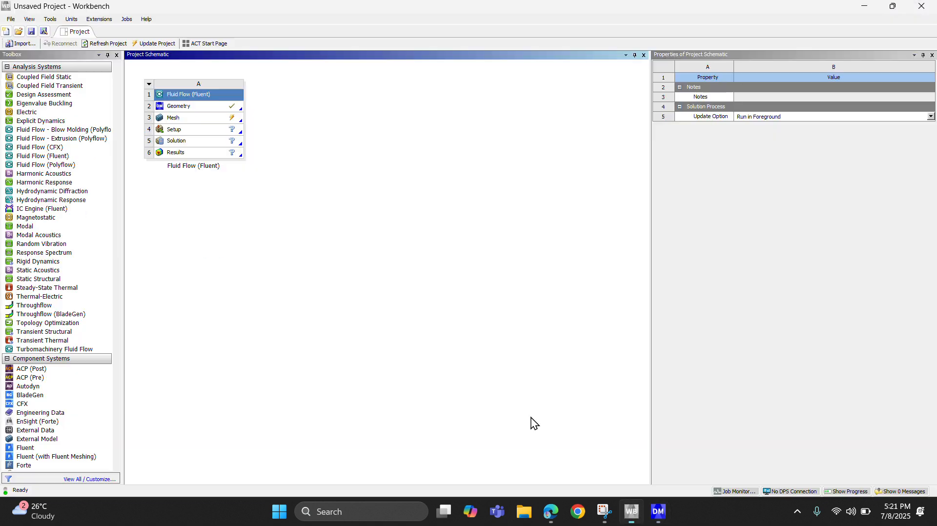
pyautogui.rightClick(174, 122)
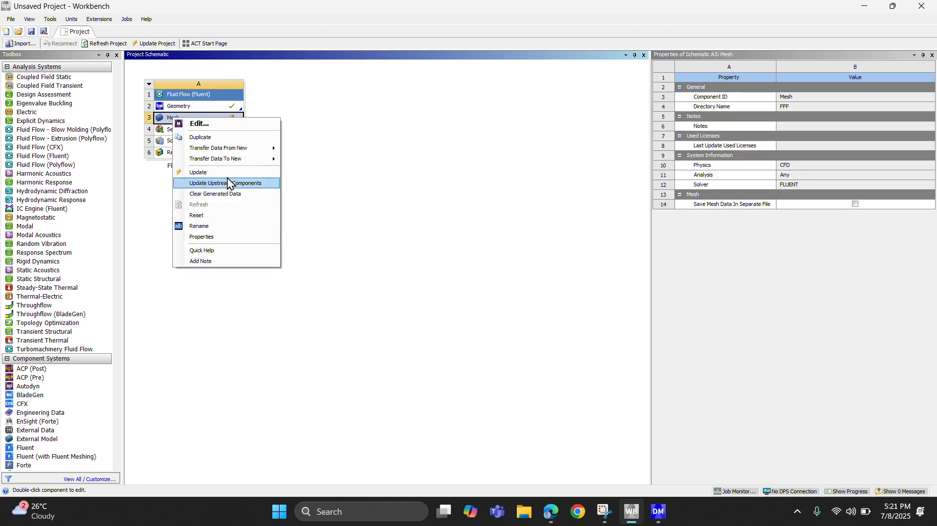
pyautogui.click(222, 183)
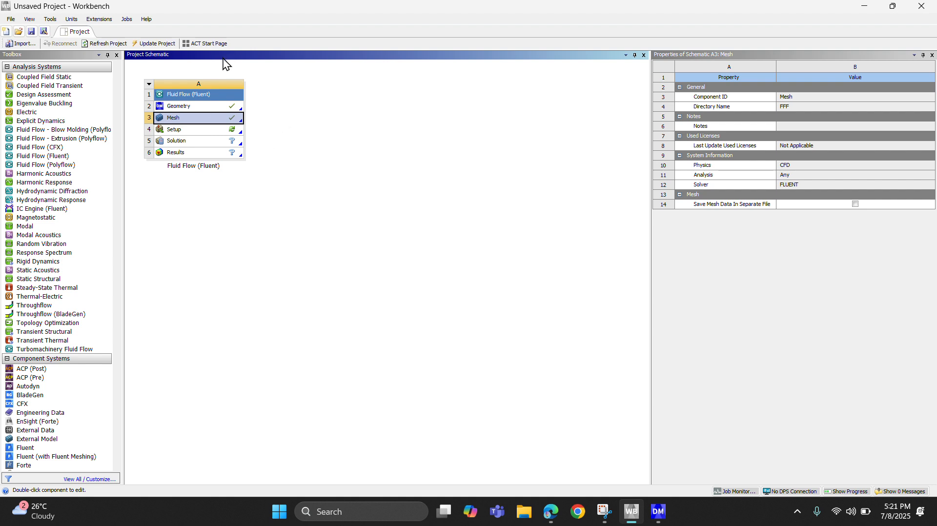
# Open the Setup component of the Fluid Flow system and start Fluent in 2D with one solver process.
pyautogui.doubleClick(193, 130)
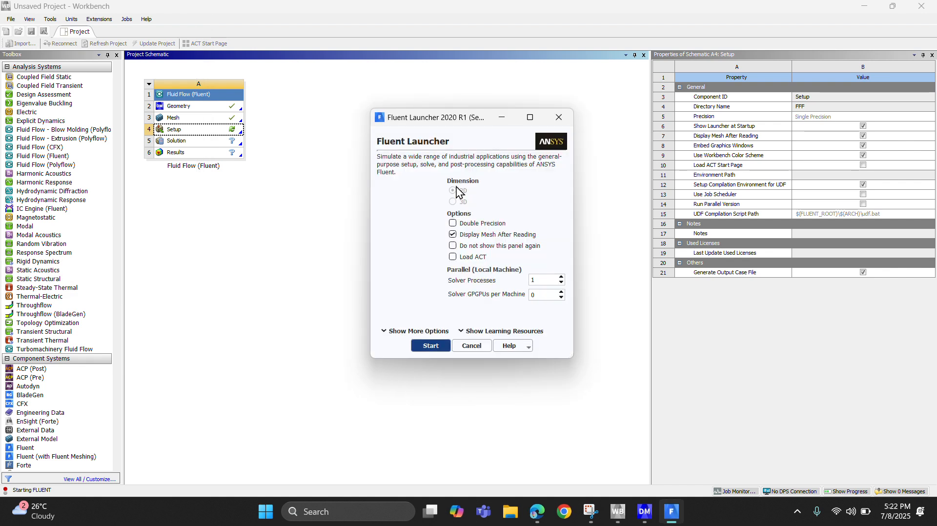
pyautogui.click(453, 235)
pyautogui.click(424, 346)
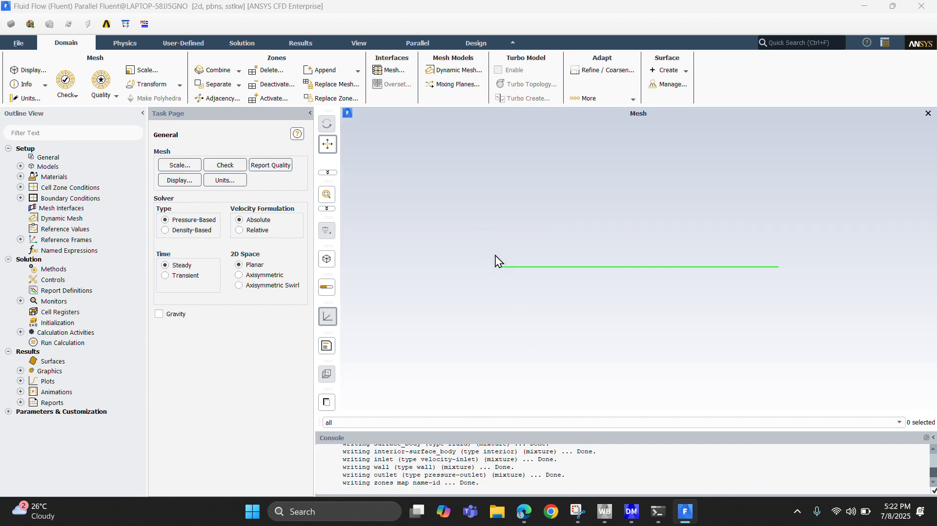
# Inspect the imported pipe mesh in the graphics area at close range along its length.
pyautogui.scroll(3, 492, 261)
pyautogui.scroll(3, 493, 263)
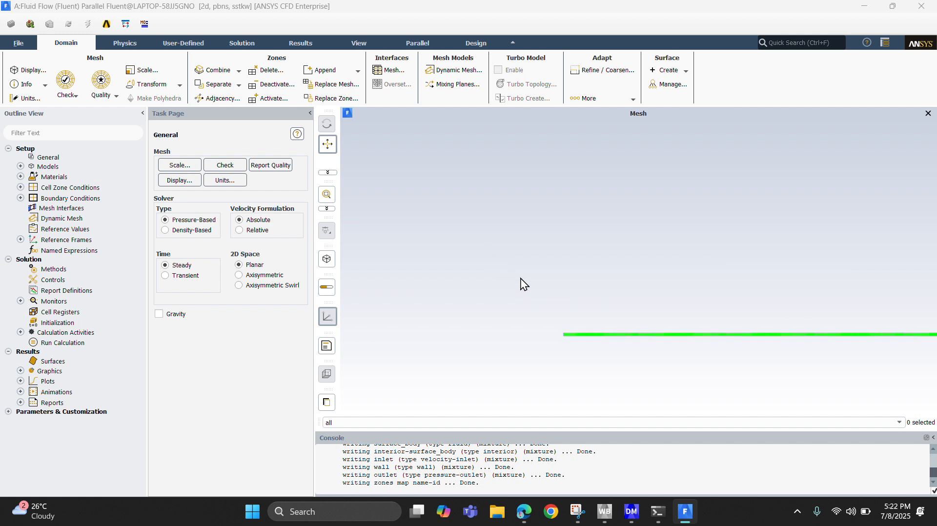
pyautogui.moveTo(468, 278); pyautogui.dragTo(400, 193)
pyautogui.moveTo(525, 273)
pyautogui.mouseDown()
pyautogui.moveTo(486, 257)
pyautogui.moveTo(447, 259)
pyautogui.mouseUp()
pyautogui.moveTo(483, 286); pyautogui.dragTo(427, 282)
pyautogui.scroll(4, 463, 285)
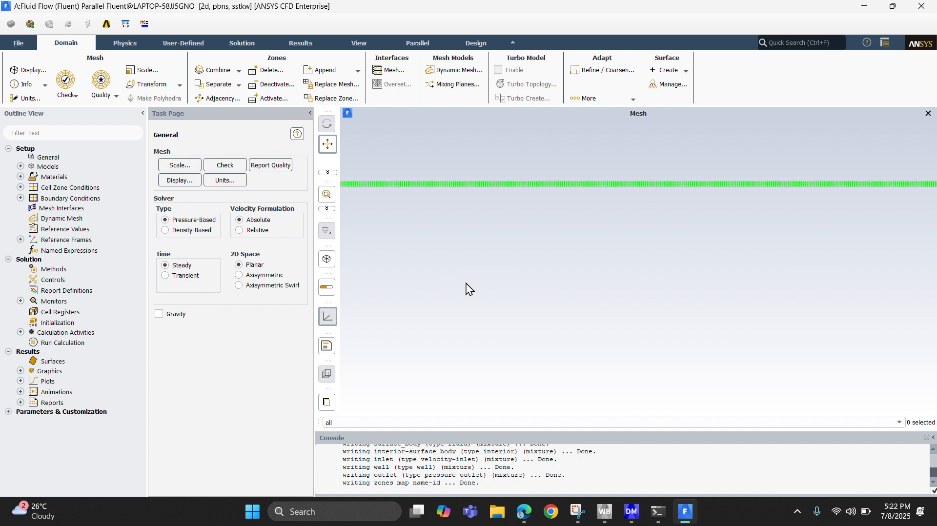
pyautogui.scroll(-1, 469, 282)
pyautogui.scroll(-2, 472, 286)
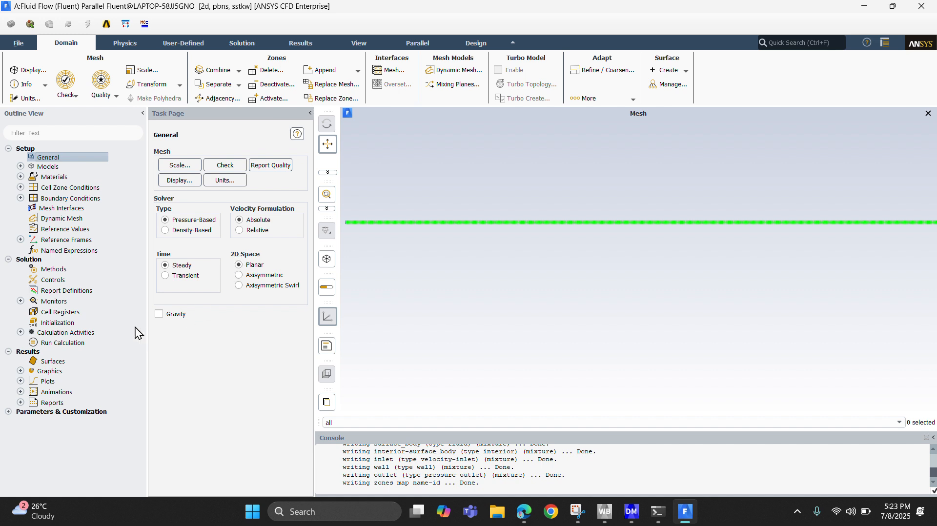
# Turn on the energy equation in the physics models, leaving gravity disabled.
pyautogui.click(159, 315)
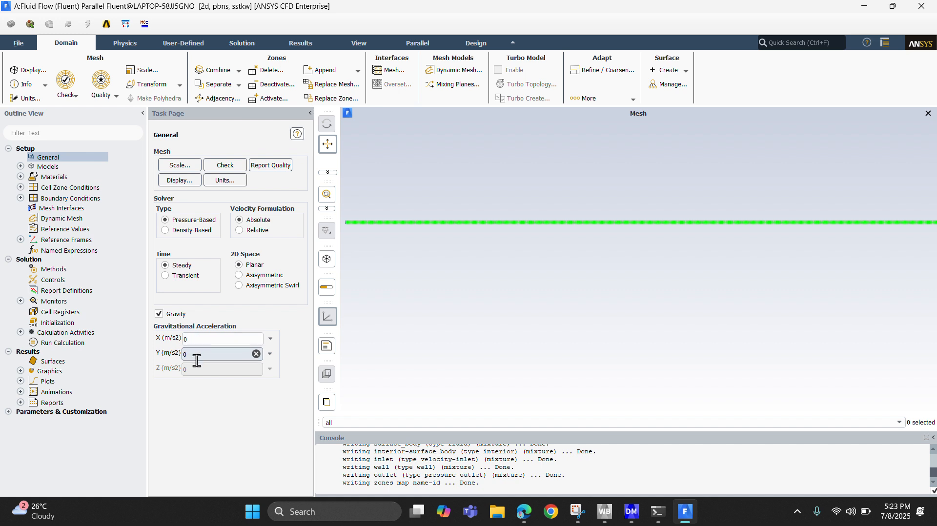
pyautogui.click(159, 315)
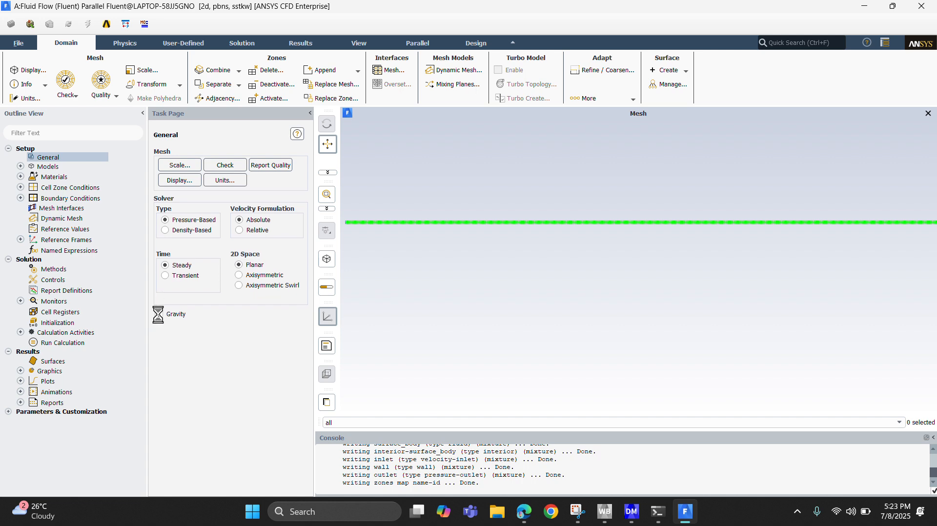
pyautogui.doubleClick(57, 168)
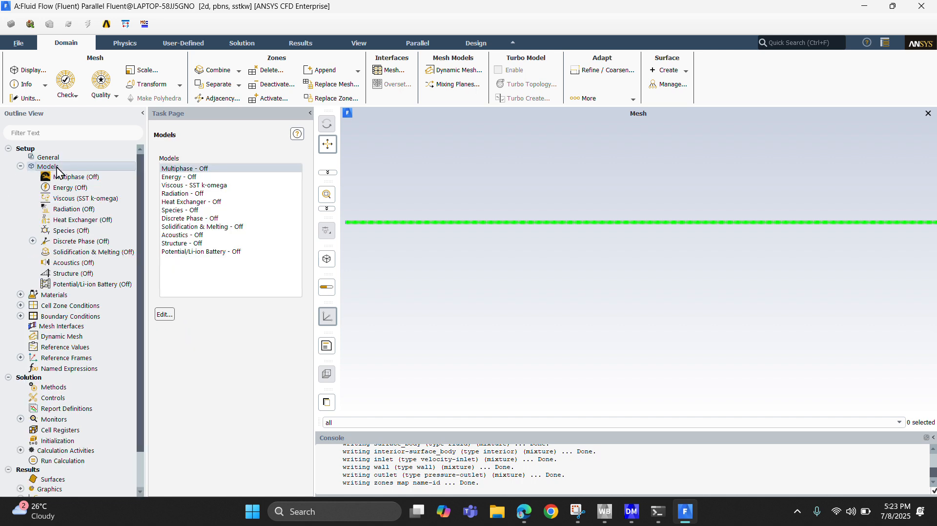
pyautogui.click(176, 178)
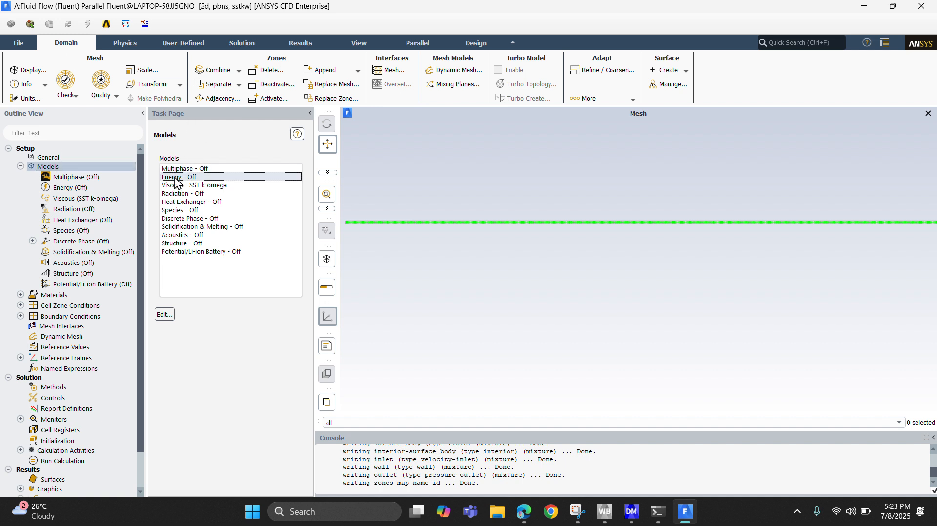
pyautogui.doubleClick(177, 179)
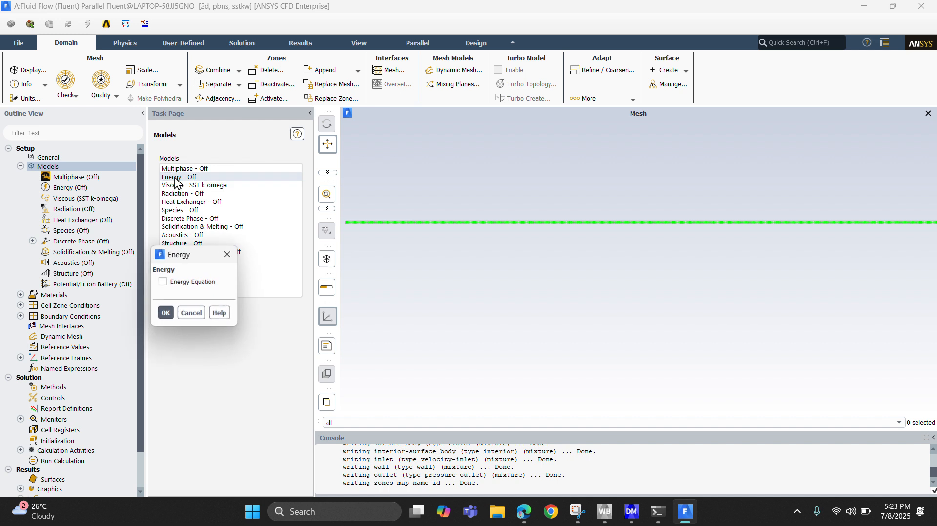
pyautogui.click(163, 282)
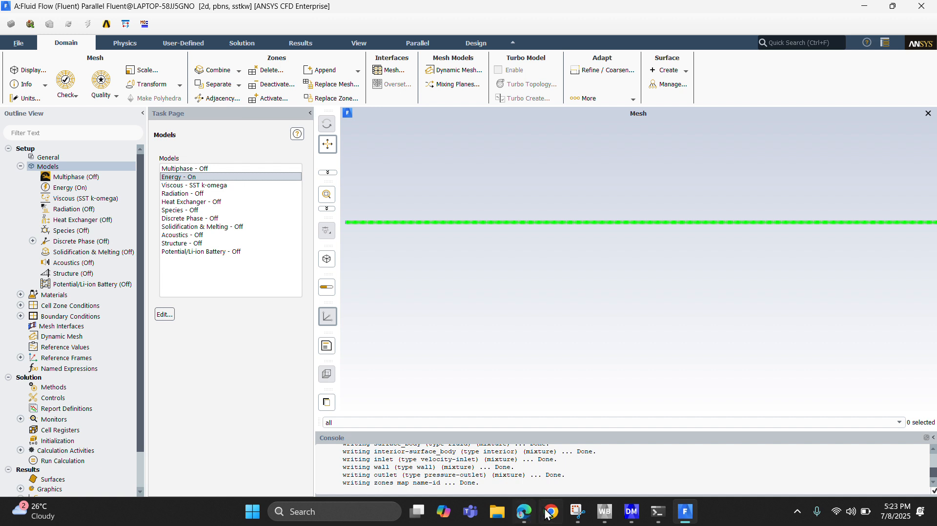
# Set the viscous model to Laminar, consulting the Reynolds number analysis of Example 8–3 in the browser's textbook PDF.
pyautogui.doubleClick(188, 185)
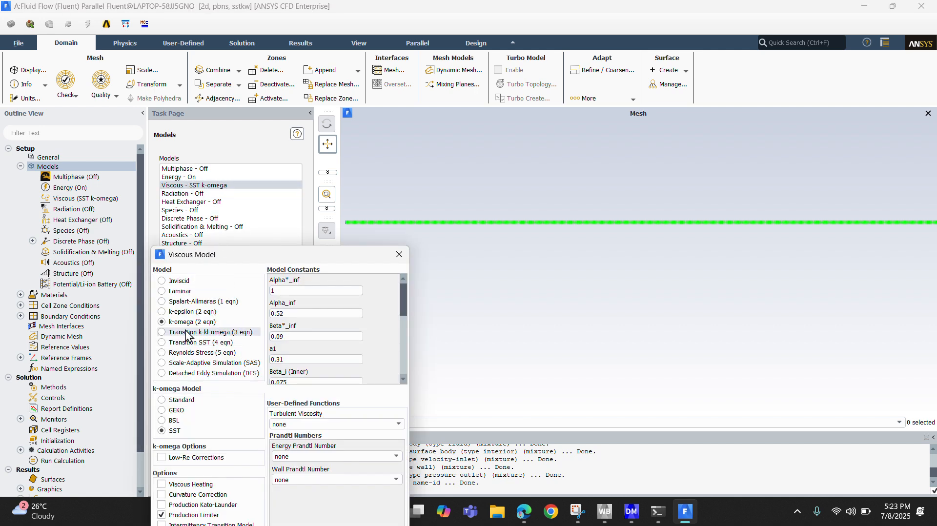
pyautogui.click(177, 293)
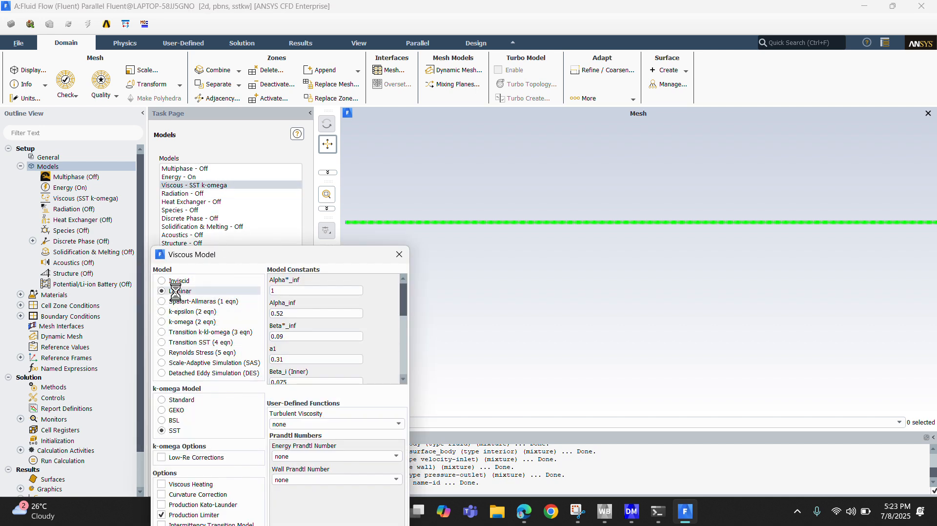
pyautogui.click(523, 511)
pyautogui.scroll(-10, 468, 195)
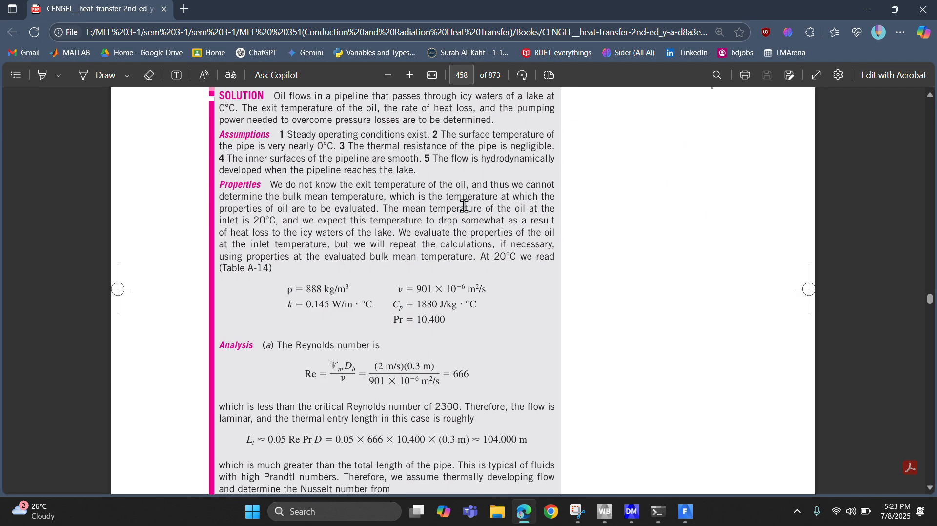
pyautogui.scroll(3, 460, 205)
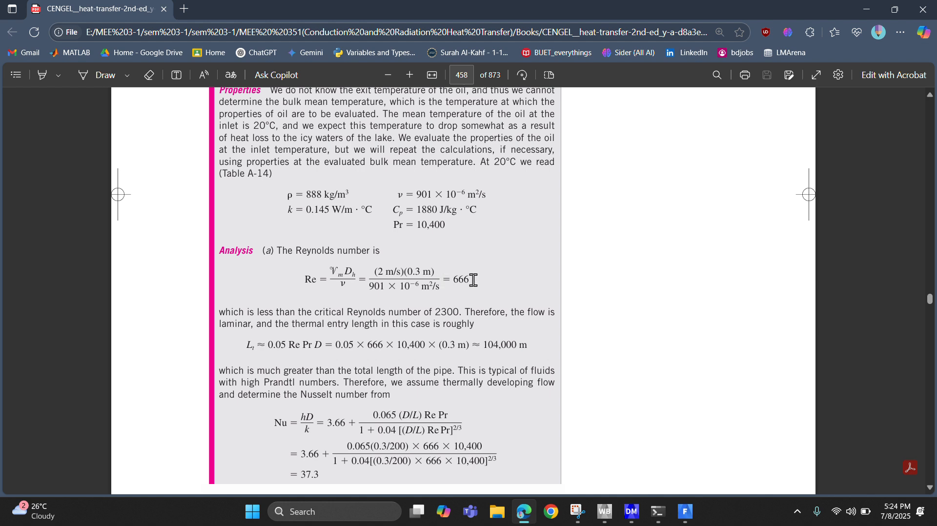
pyautogui.scroll(6, 702, 241)
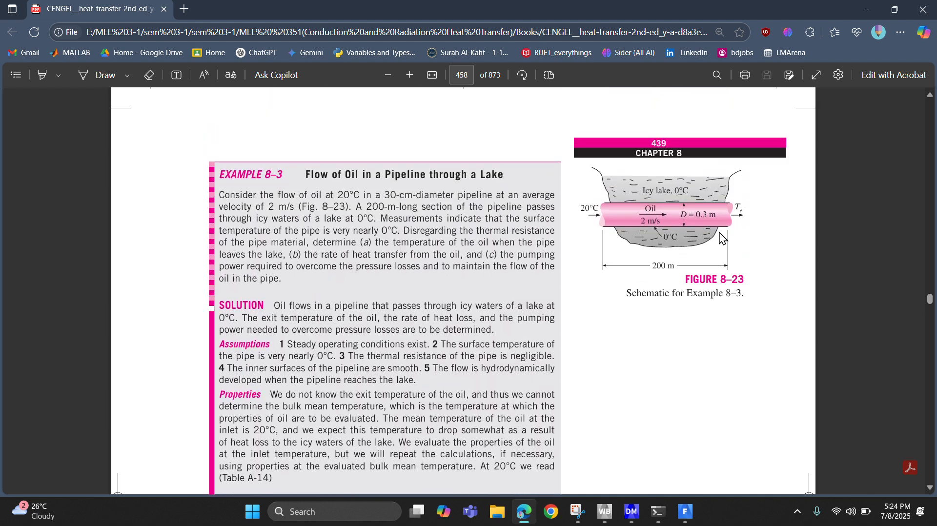
pyautogui.scroll(-2, 722, 237)
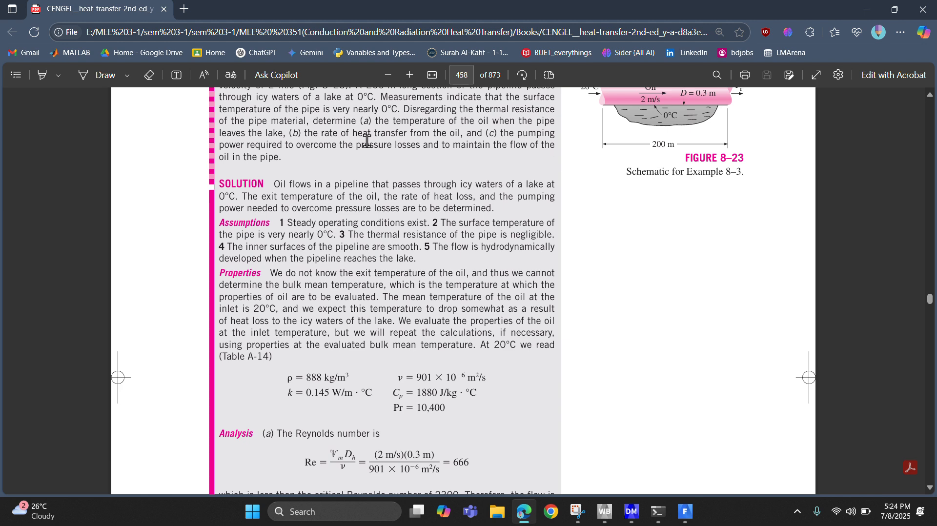
pyautogui.scroll(-1, 493, 223)
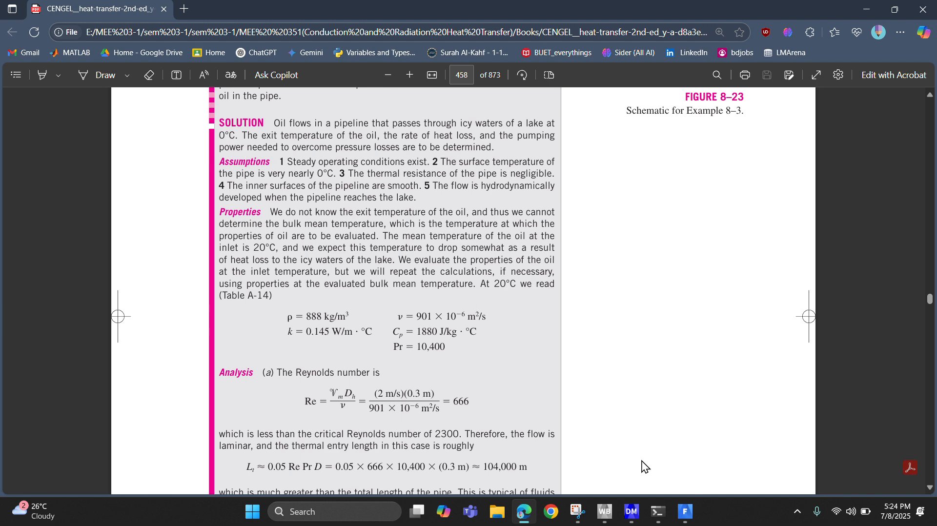
pyautogui.click(685, 511)
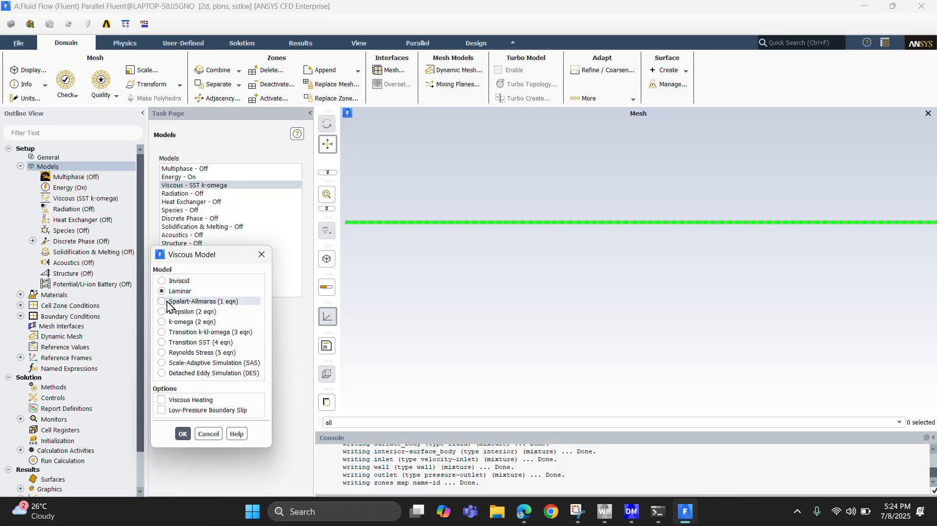
pyautogui.click(182, 434)
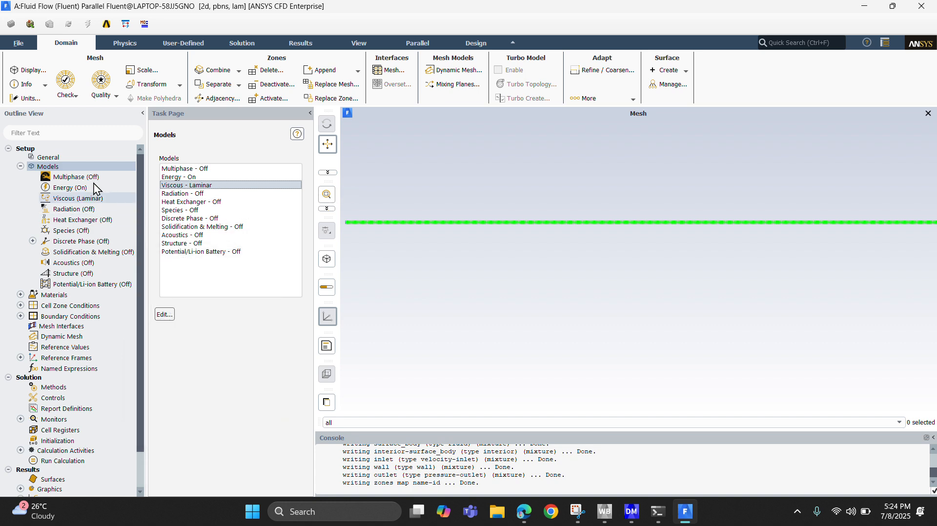
# Define a fluid material named "oil" with a constant density of 888 kg/m3, taken from the textbook example.
pyautogui.doubleClick(67, 297)
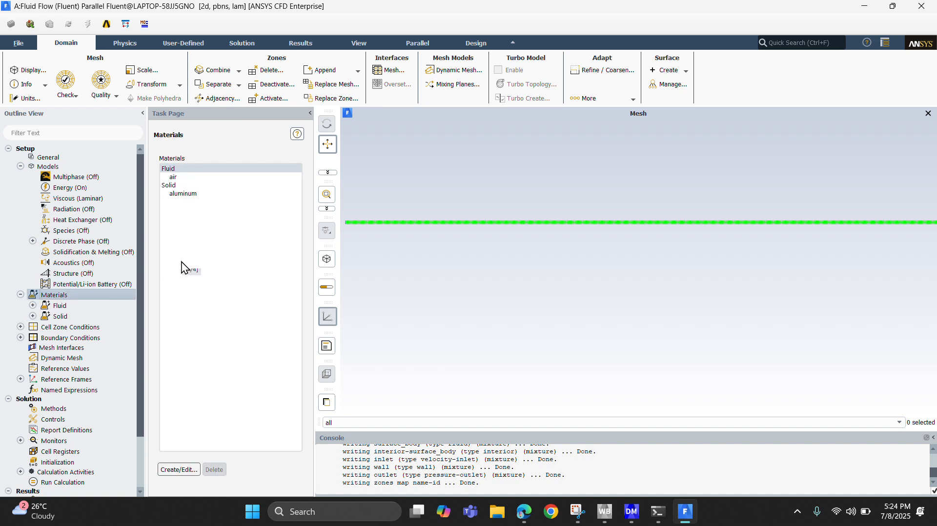
pyautogui.click(177, 470)
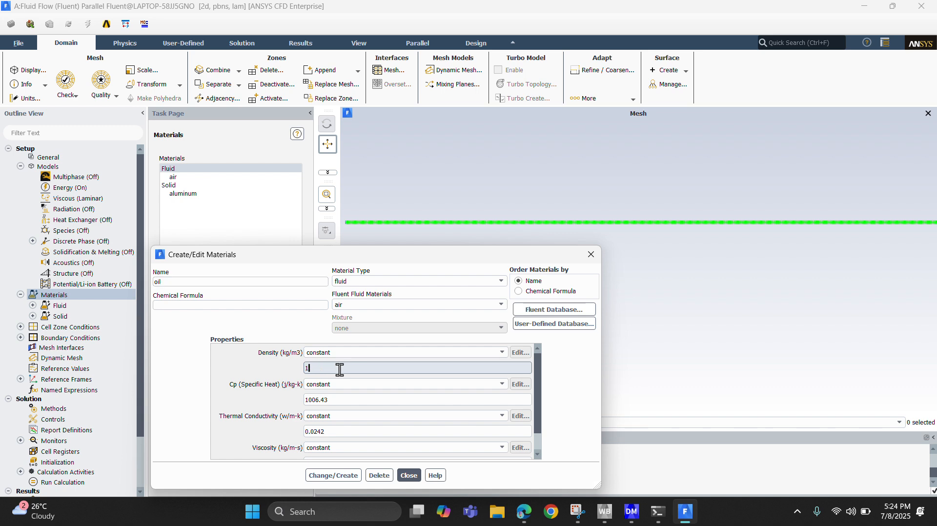
pyautogui.click(523, 511)
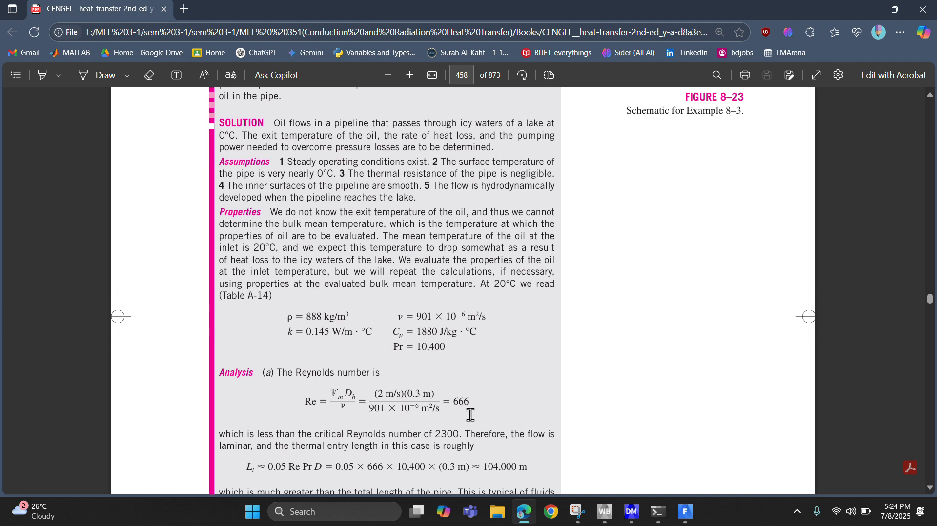
pyautogui.click(684, 512)
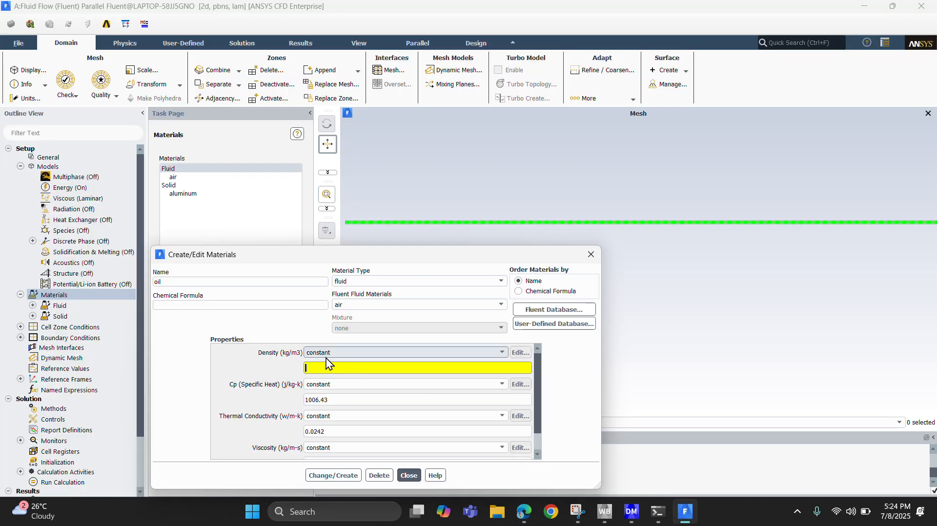
pyautogui.write('888')
# Set the oil's constant specific heat to 1880 J/kg-K, as given in the textbook example.
pyautogui.click(329, 400)
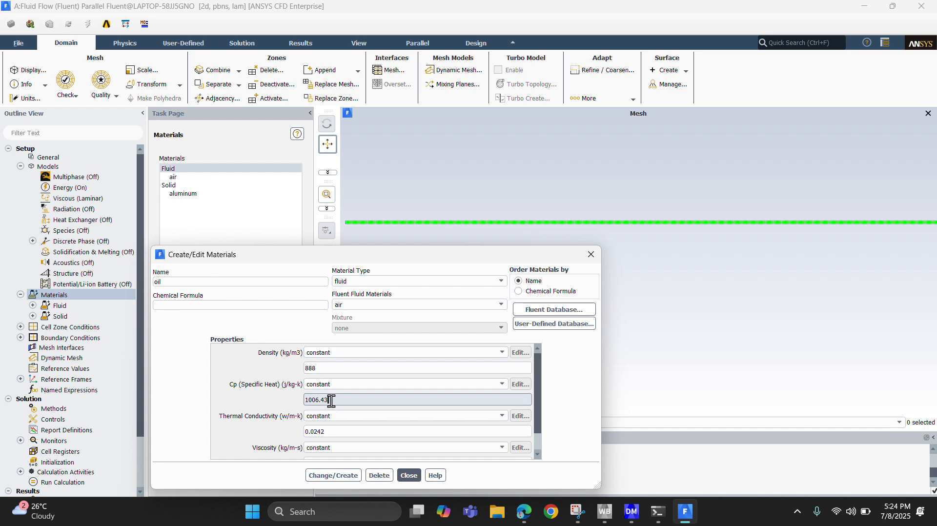
pyautogui.click(517, 516)
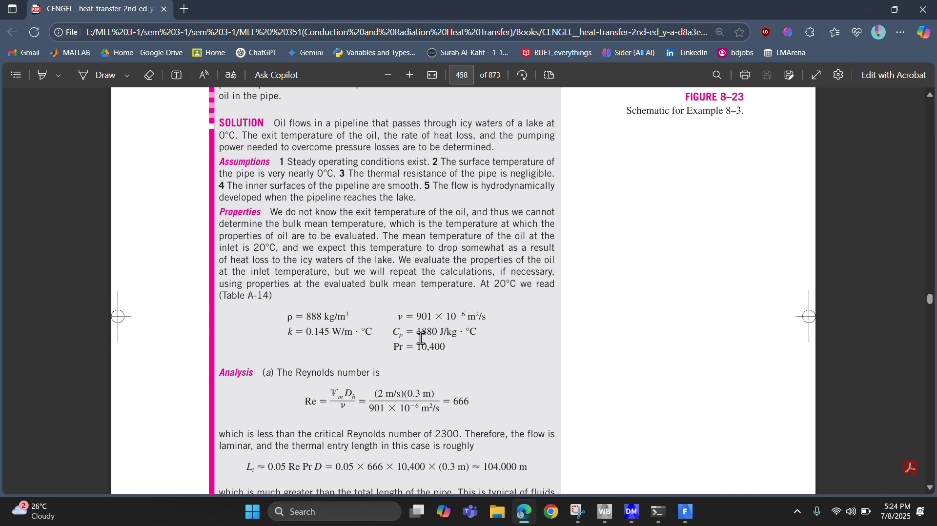
pyautogui.click(685, 511)
pyautogui.click(347, 399)
pyautogui.press('BackSpace')
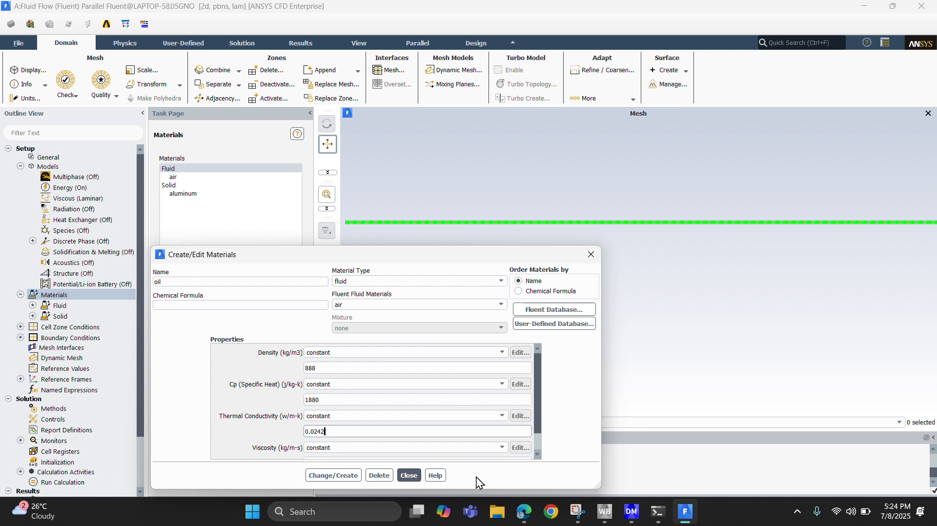
# Set the oil's constant thermal conductivity to 0.145 W/m-K, as given in the browser's textbook PDF.
pyautogui.click(524, 512)
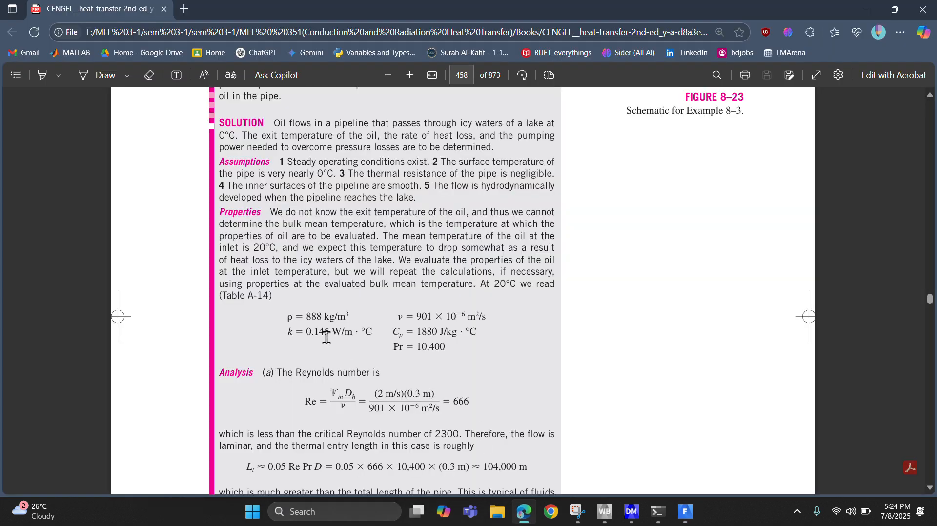
pyautogui.click(686, 511)
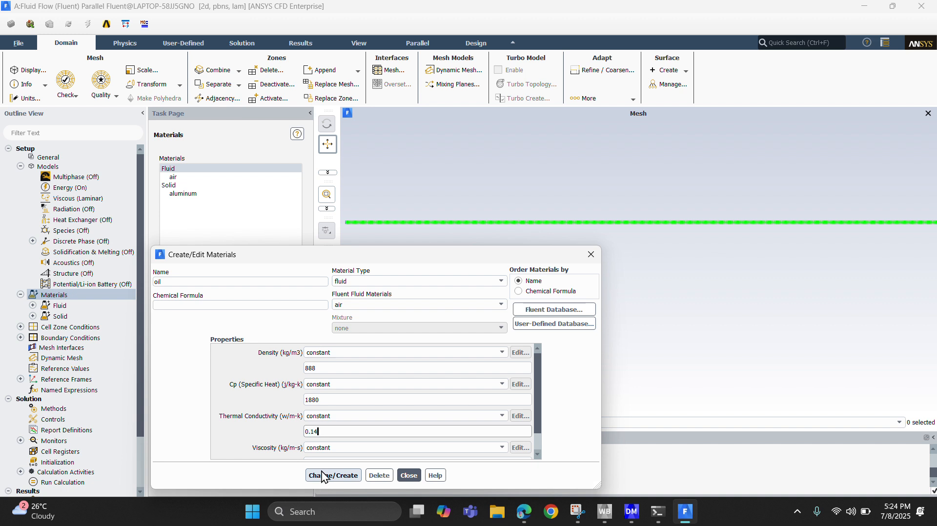
pyautogui.write('5')
# Set the oil's constant viscosity to 901e-06, checking the value against the textbook example's property list.
pyautogui.scroll(-1, 366, 385)
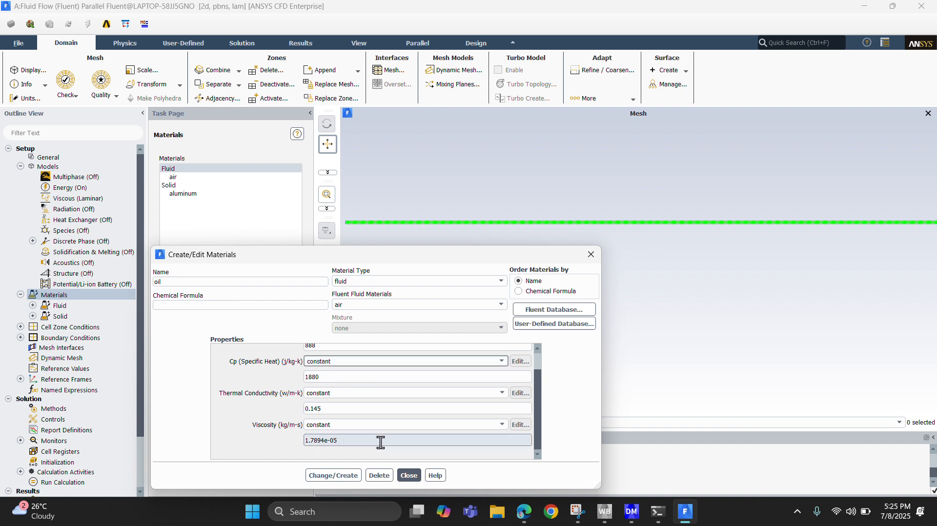
pyautogui.click(321, 441)
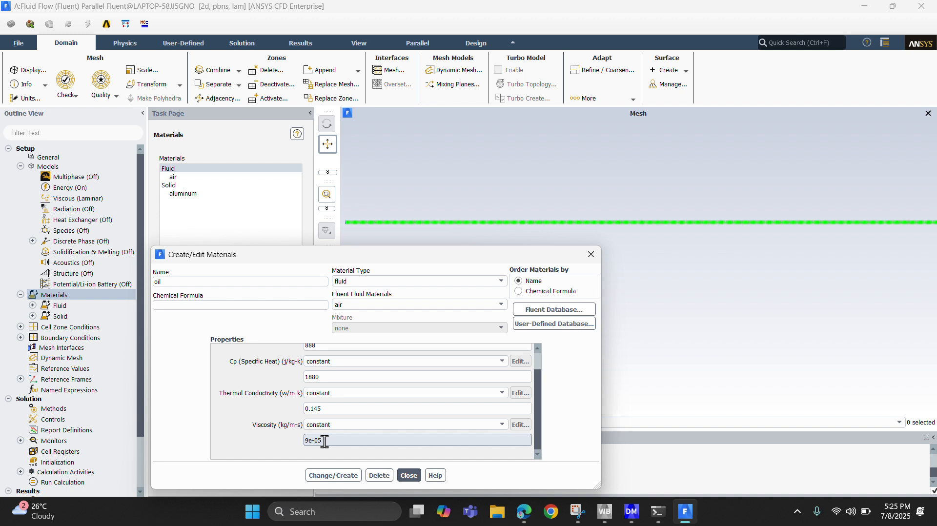
pyautogui.write('1')
pyautogui.click(336, 441)
pyautogui.click(523, 511)
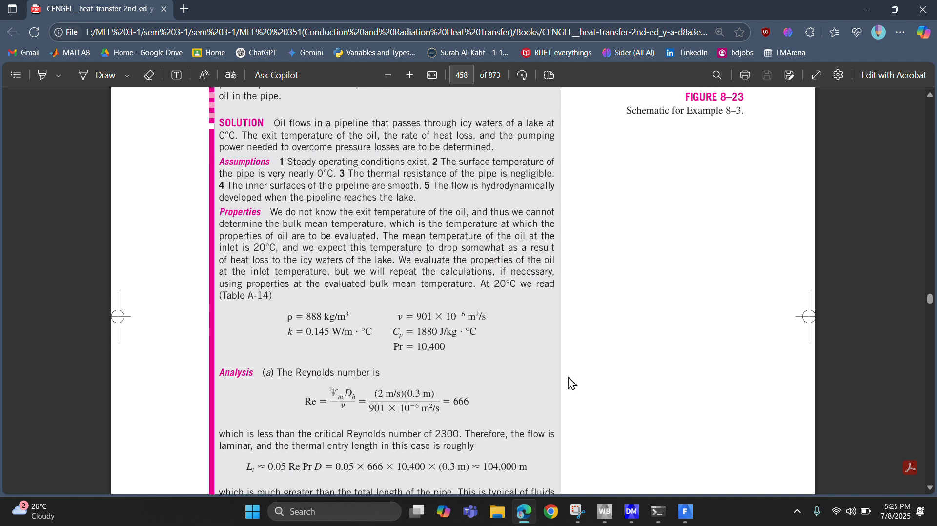
pyautogui.click(685, 510)
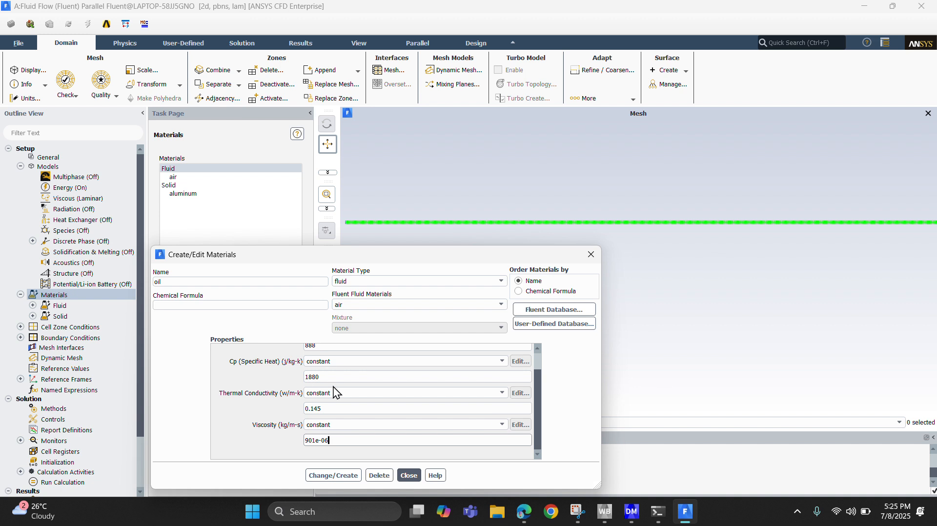
# Create the oil material without overwriting air, close the material editor and select oil in the materials list.
pyautogui.scroll(1, 335, 391)
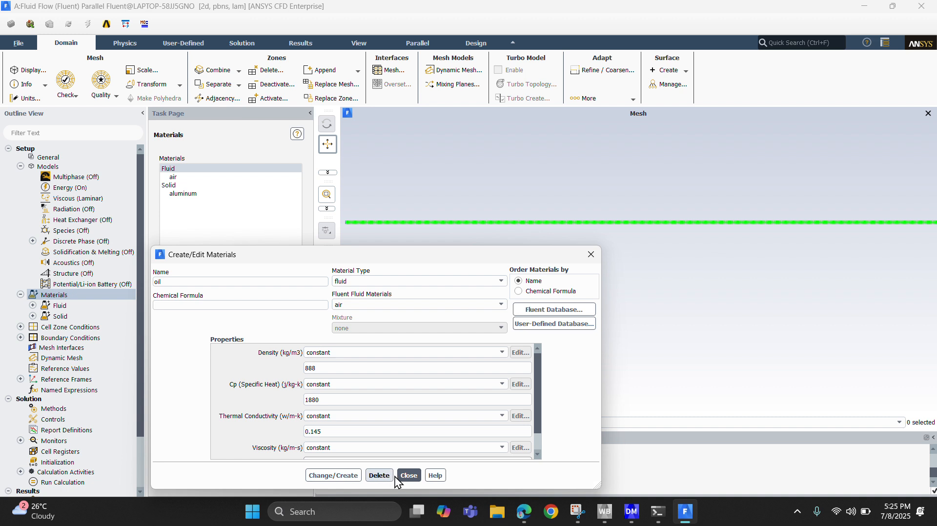
pyautogui.click(342, 478)
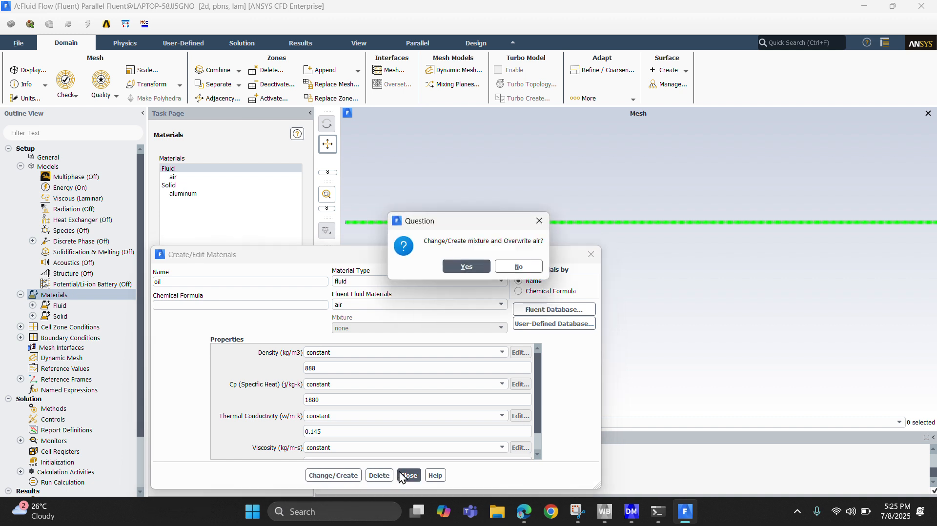
pyautogui.click(539, 220)
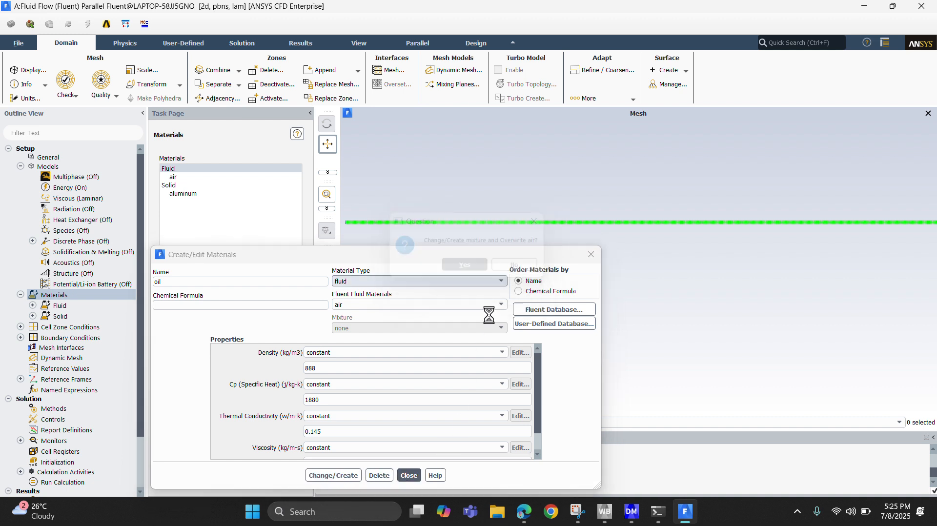
pyautogui.click(407, 476)
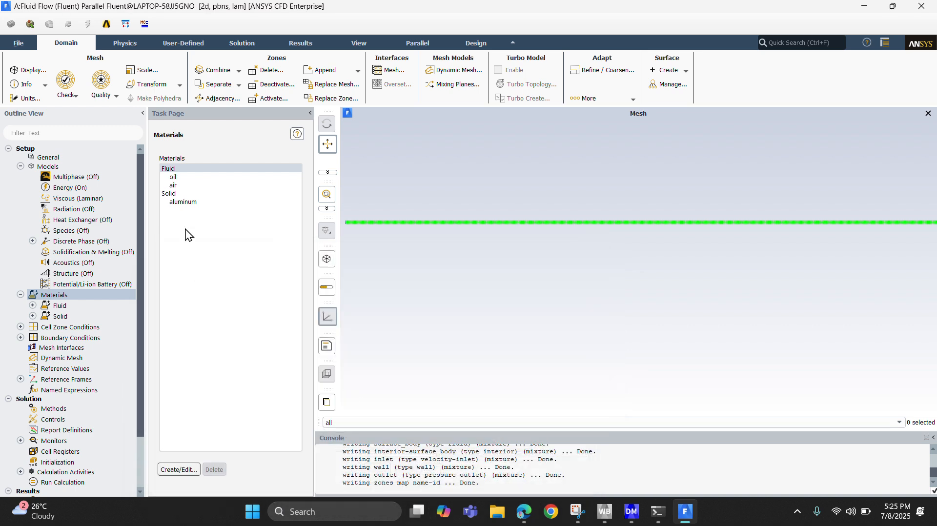
pyautogui.click(185, 178)
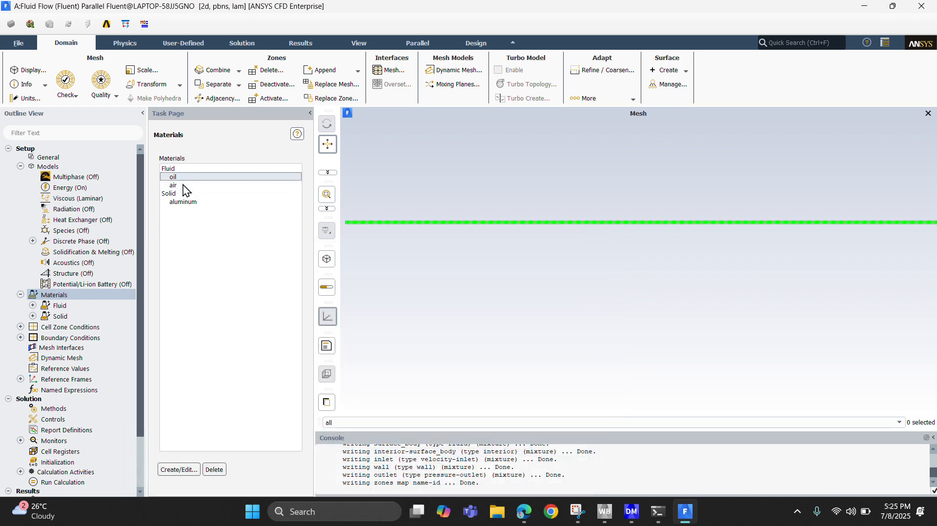
# Assign oil as the material of the surface_body fluid cell zone.
pyautogui.doubleClick(69, 328)
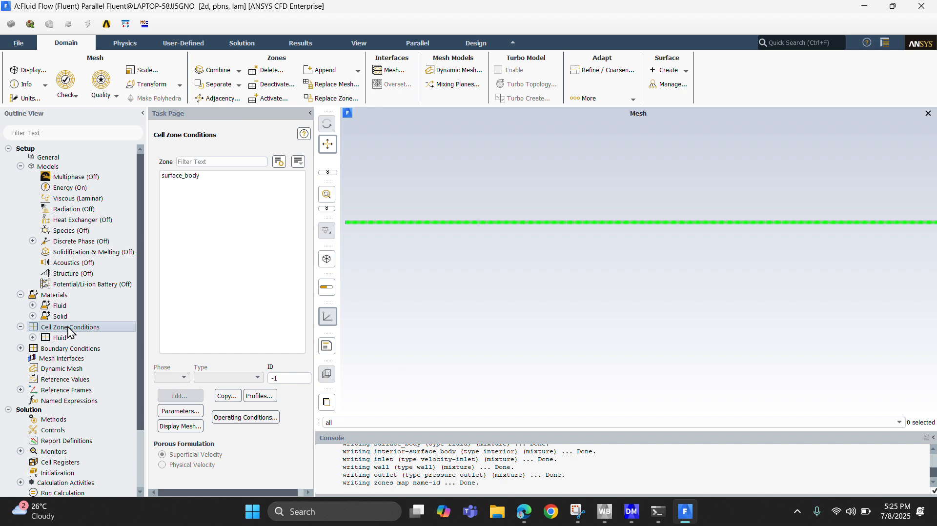
pyautogui.click(206, 177)
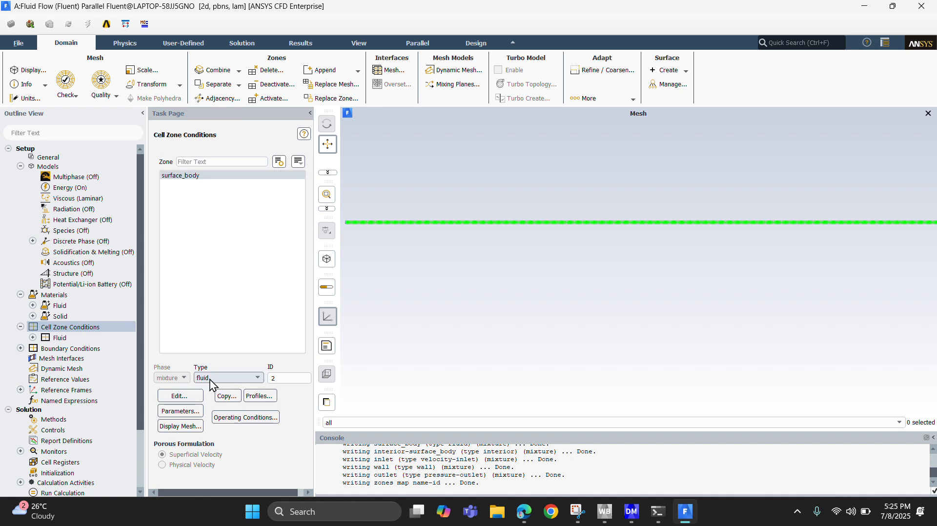
pyautogui.click(182, 396)
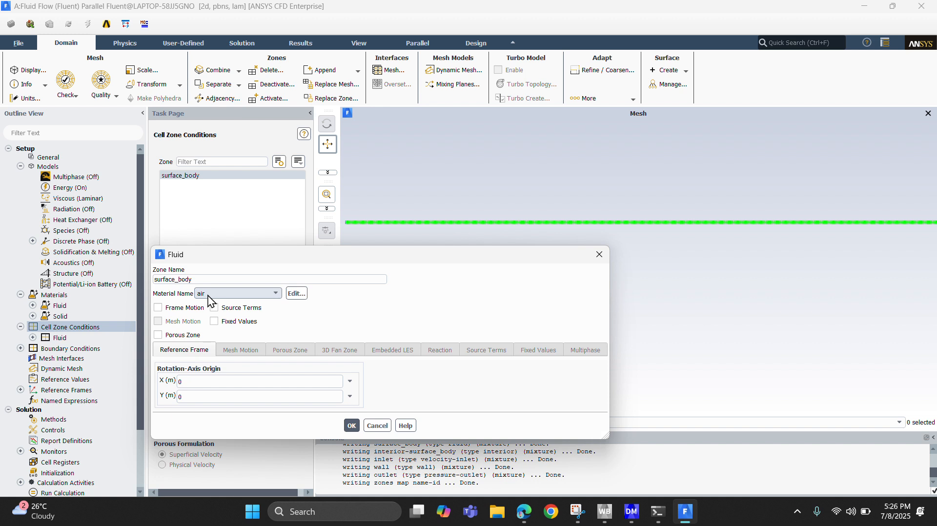
pyautogui.click(211, 294)
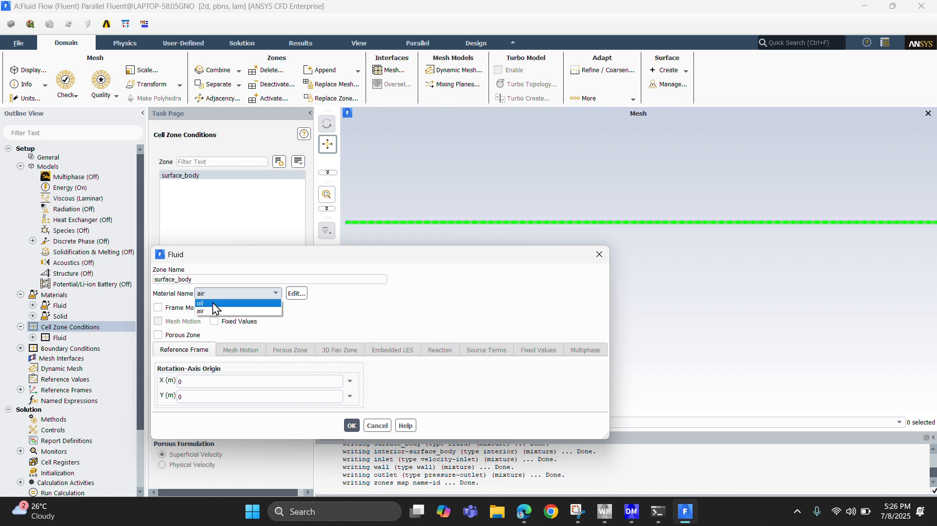
pyautogui.click(213, 302)
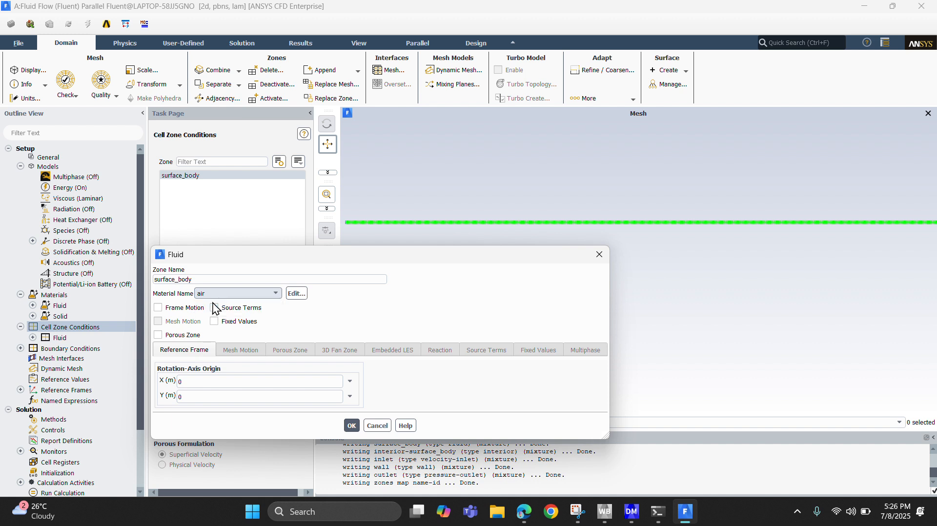
pyautogui.click(351, 425)
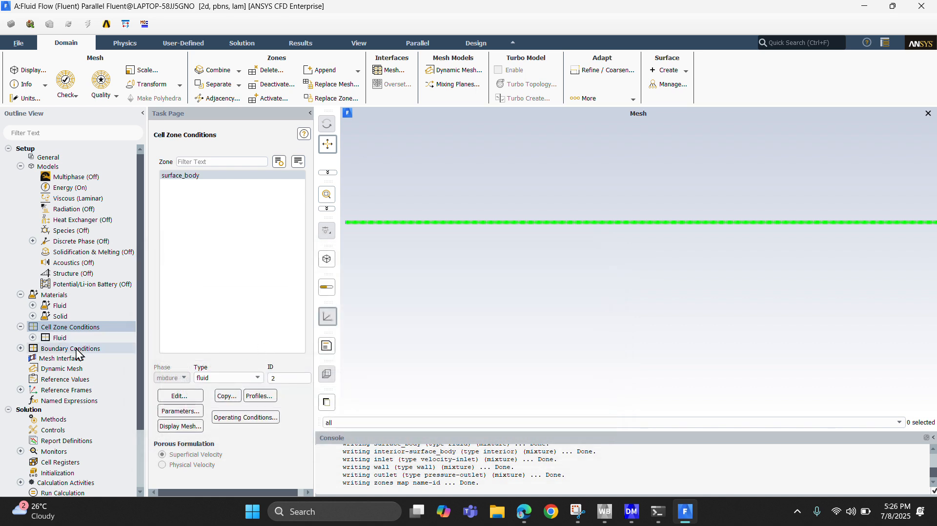
# Set the velocity magnitude of the velocity-inlet boundary "inlet", consulting the flow data of Example 8–3 in the textbook PDF.
pyautogui.click(77, 350)
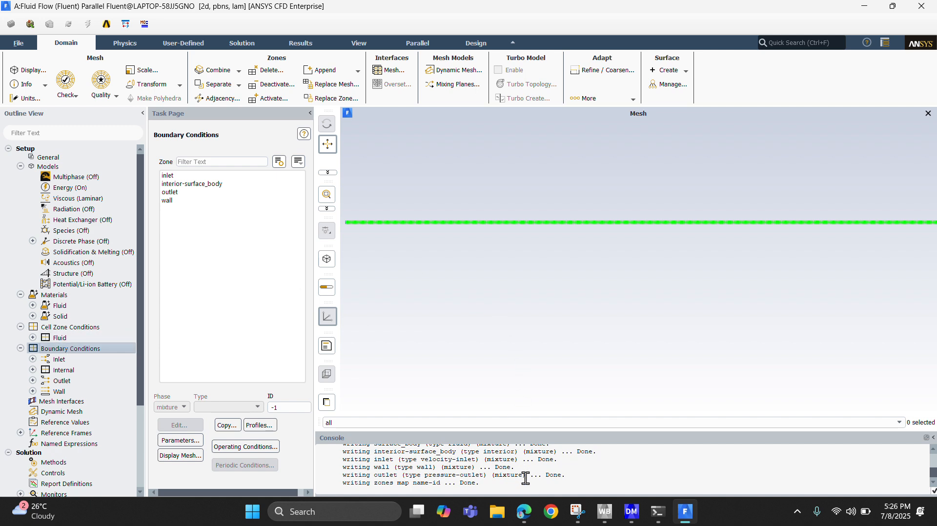
pyautogui.click(527, 520)
pyautogui.scroll(5, 526, 237)
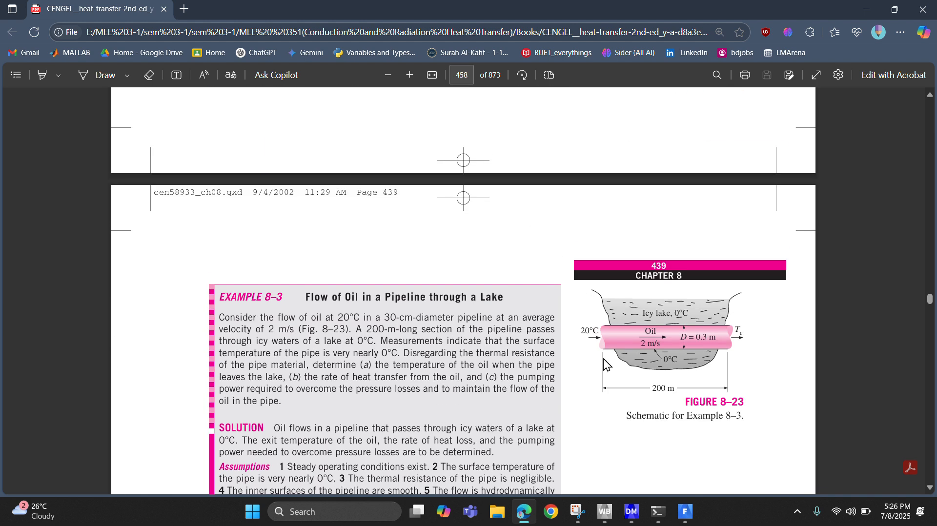
pyautogui.scroll(-1, 608, 322)
pyautogui.scroll(-2, 607, 322)
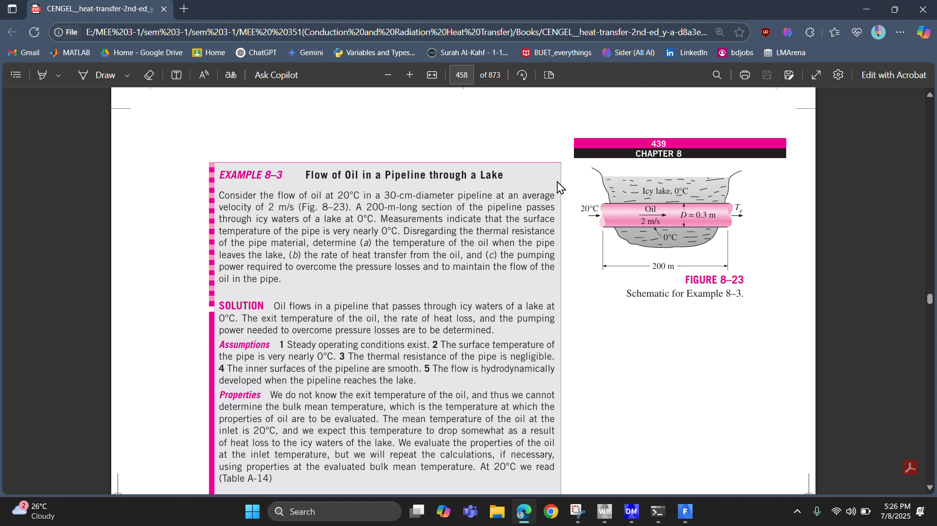
pyautogui.click(685, 511)
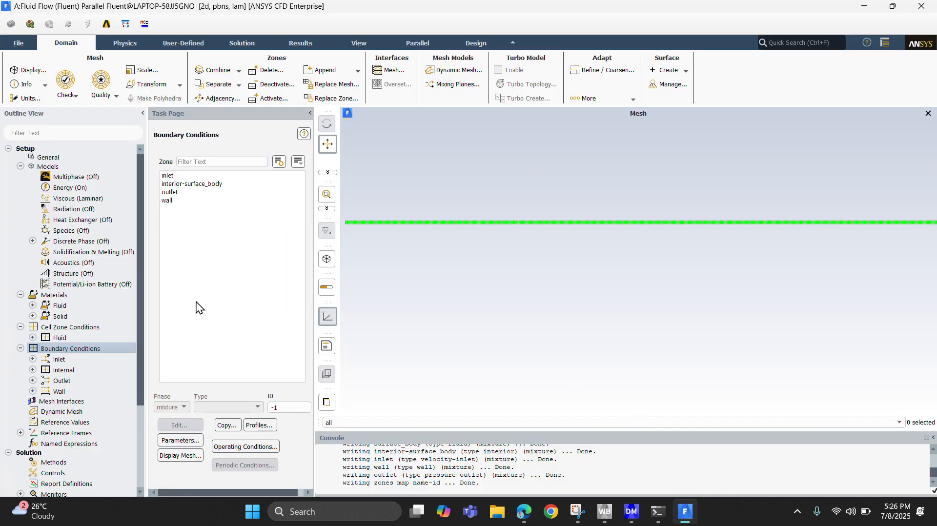
pyautogui.click(170, 177)
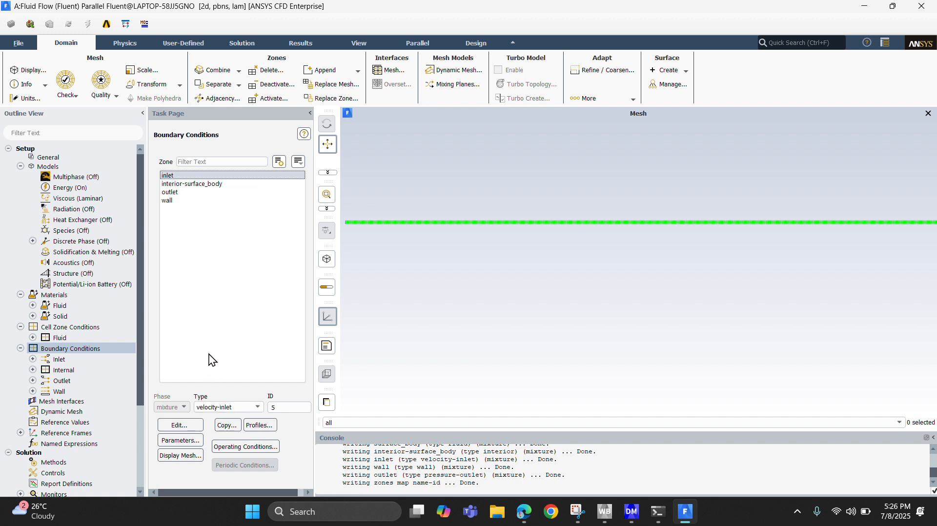
pyautogui.click(223, 407)
pyautogui.click(224, 408)
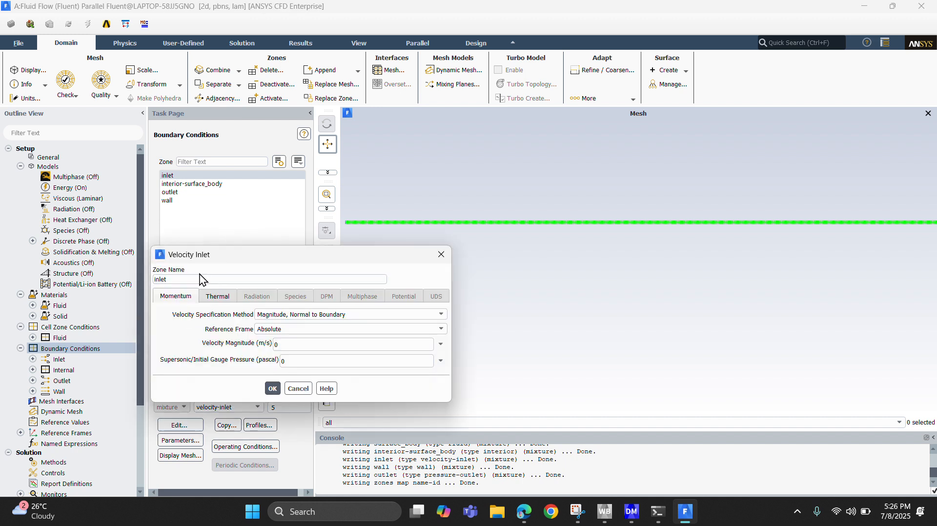
pyautogui.click(282, 345)
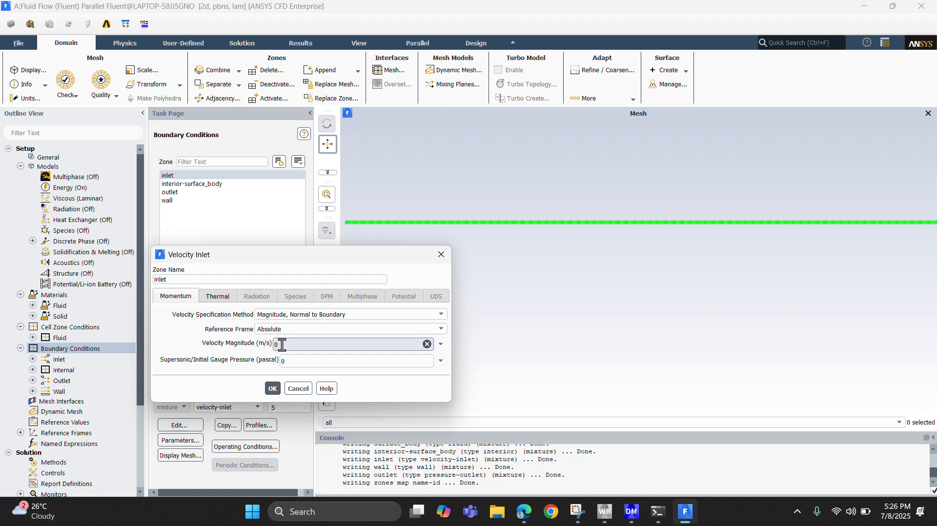
pyautogui.press('BackSpace')
pyautogui.write('1')
# Set the inlet's thermal condition to a temperature of 293 K and apply the velocity inlet settings.
pyautogui.click(221, 300)
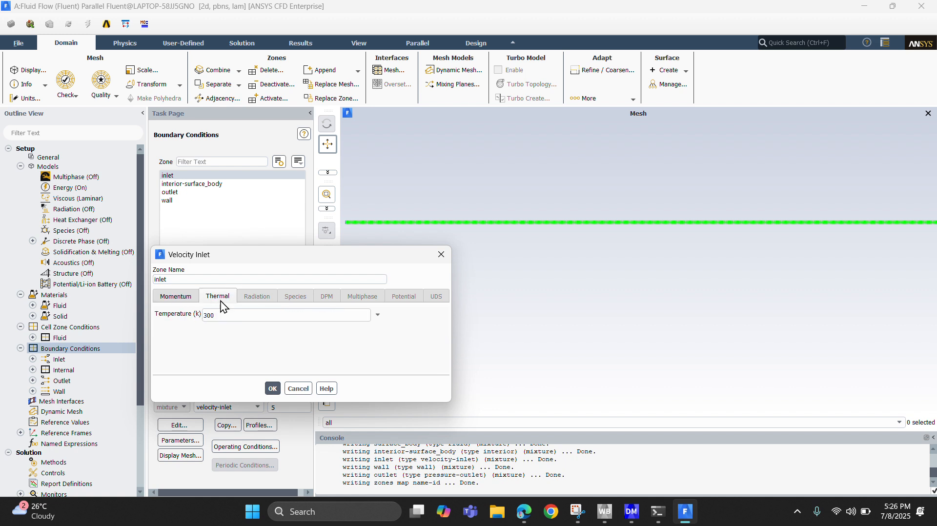
pyautogui.click(234, 313)
pyautogui.press('BackSpace')
pyautogui.press('BackSpace')
pyautogui.write('293')
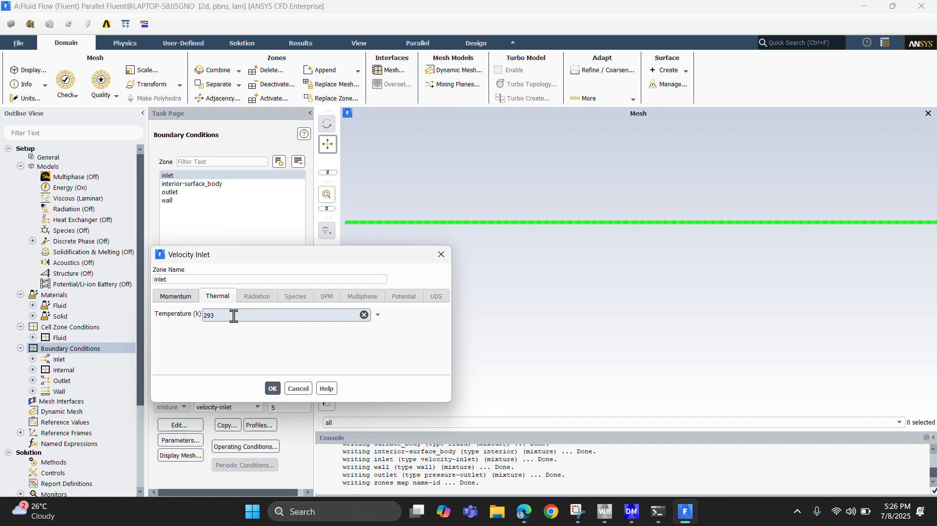
pyautogui.click(272, 389)
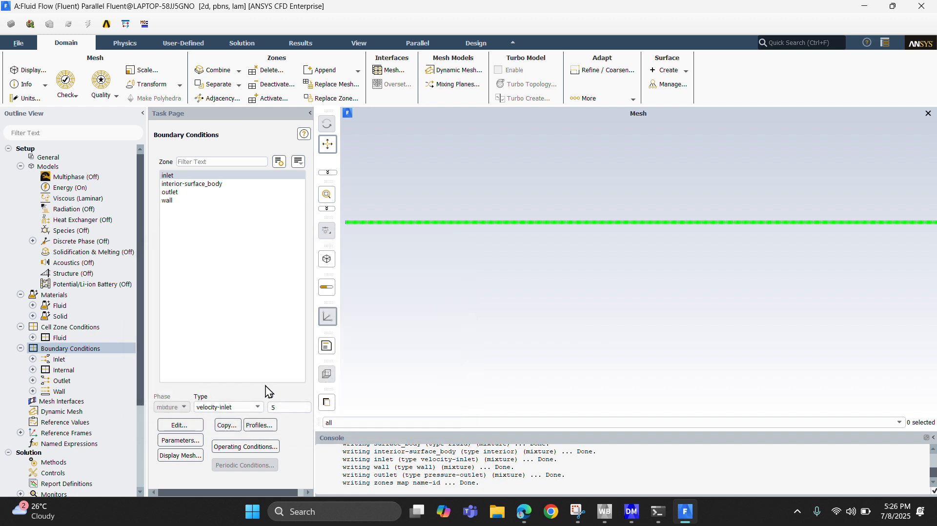
# Change the outlet boundary's type to outflow.
pyautogui.click(167, 193)
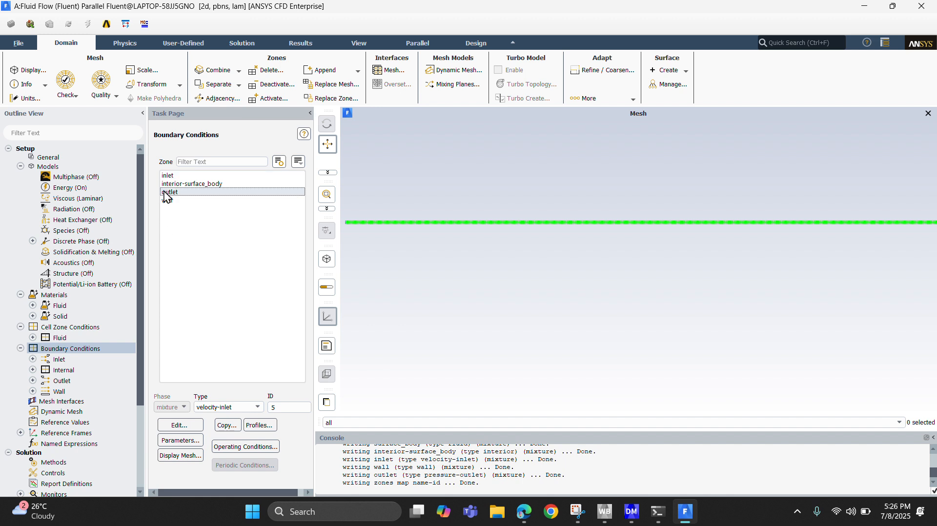
pyautogui.click(227, 407)
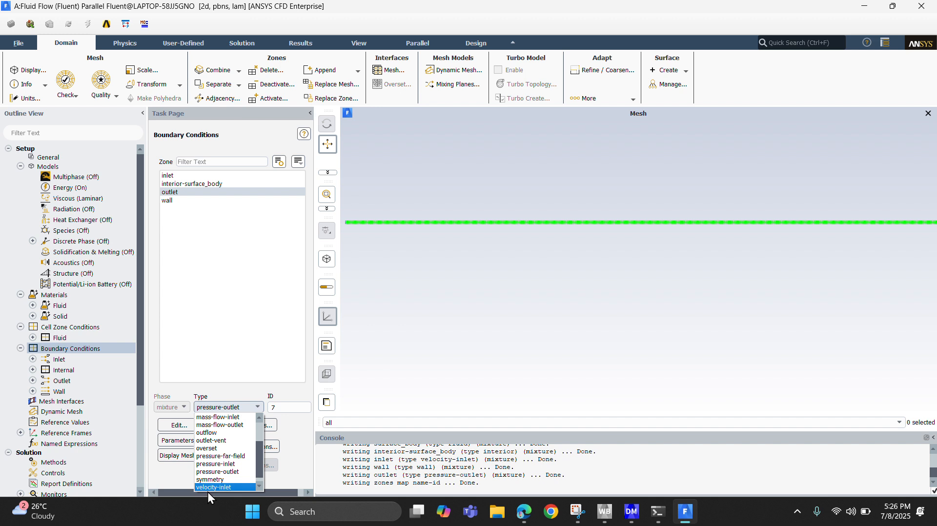
pyautogui.scroll(-1, 207, 488)
pyautogui.scroll(3, 210, 468)
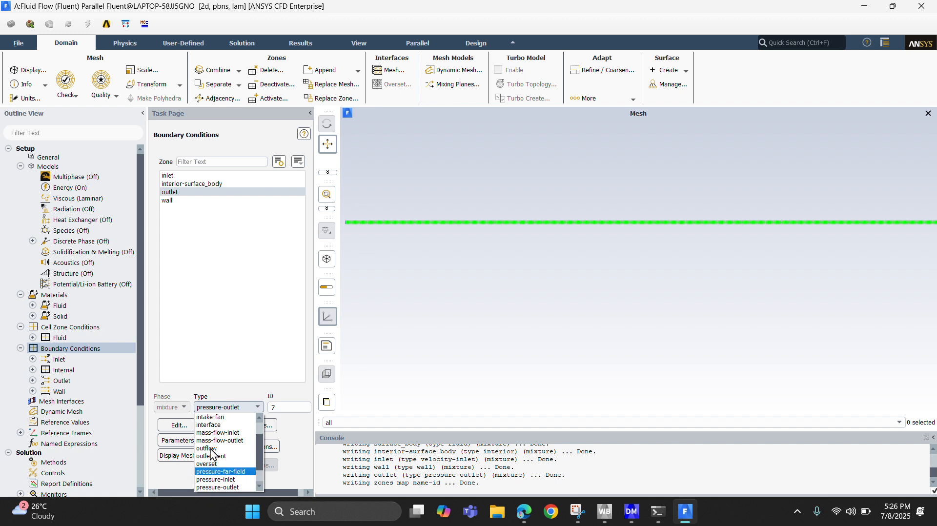
pyautogui.click(216, 326)
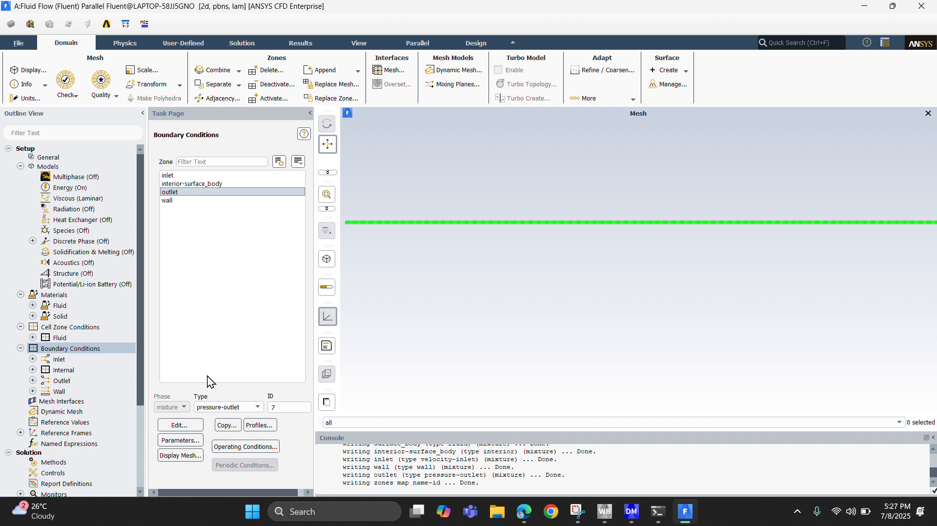
pyautogui.click(226, 407)
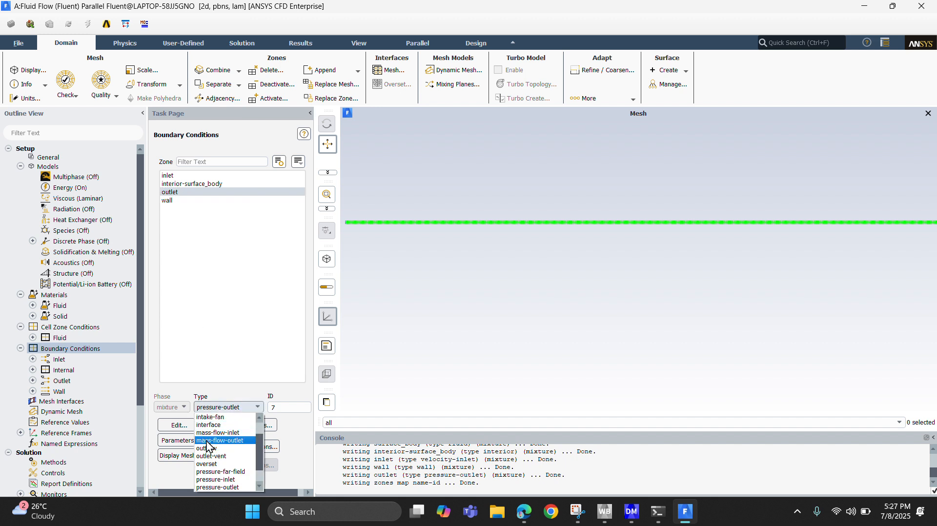
pyautogui.click(206, 441)
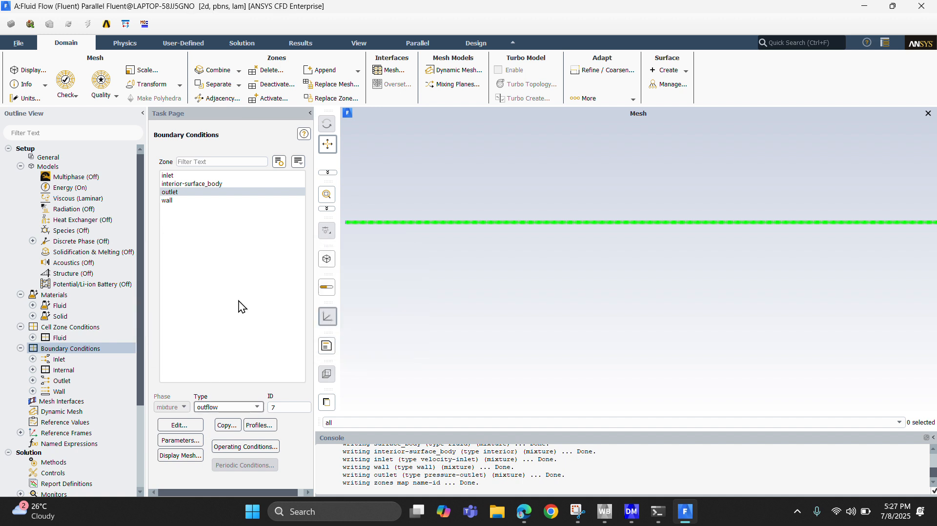
pyautogui.click(215, 408)
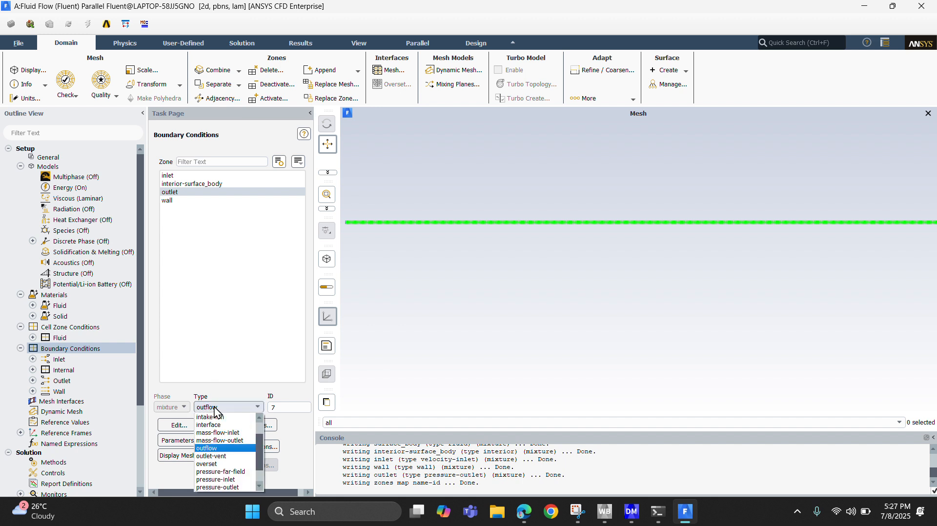
pyautogui.click(203, 323)
# Set the wall boundary's thermal condition to a temperature of 273 K, consulting the pipe surface temperature in Example 8–3 of the textbook PDF.
pyautogui.click(178, 201)
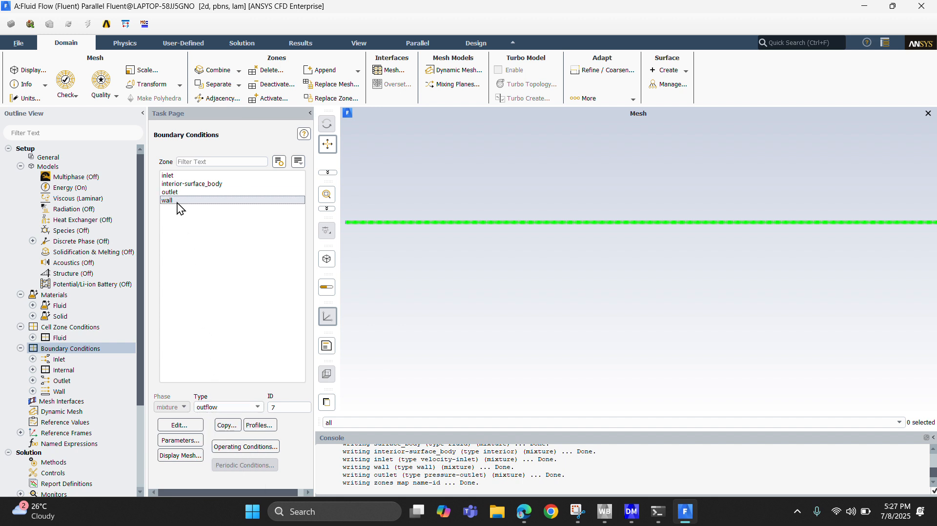
pyautogui.click(176, 427)
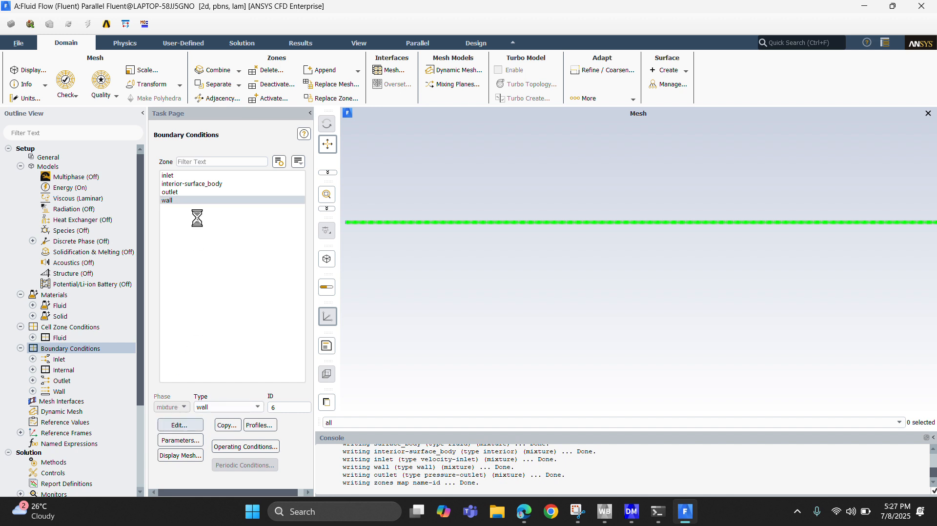
pyautogui.click(524, 513)
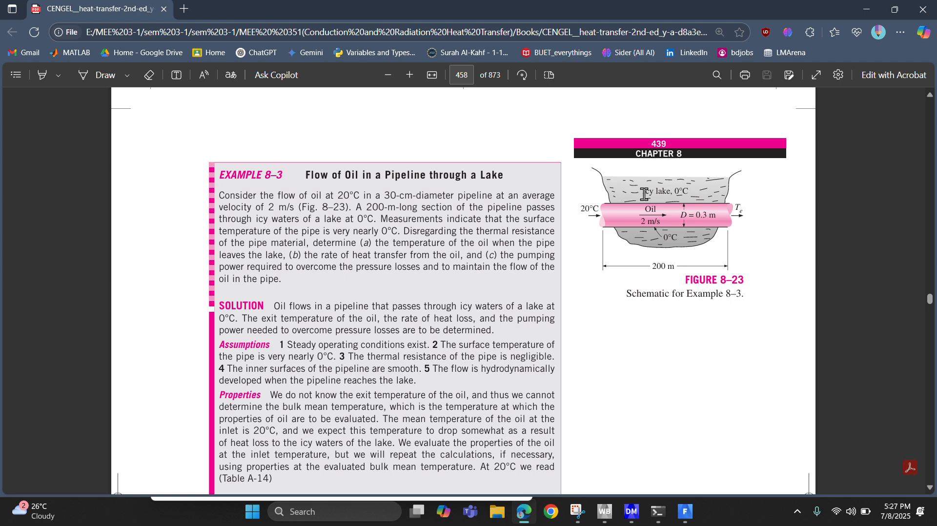
pyautogui.click(683, 512)
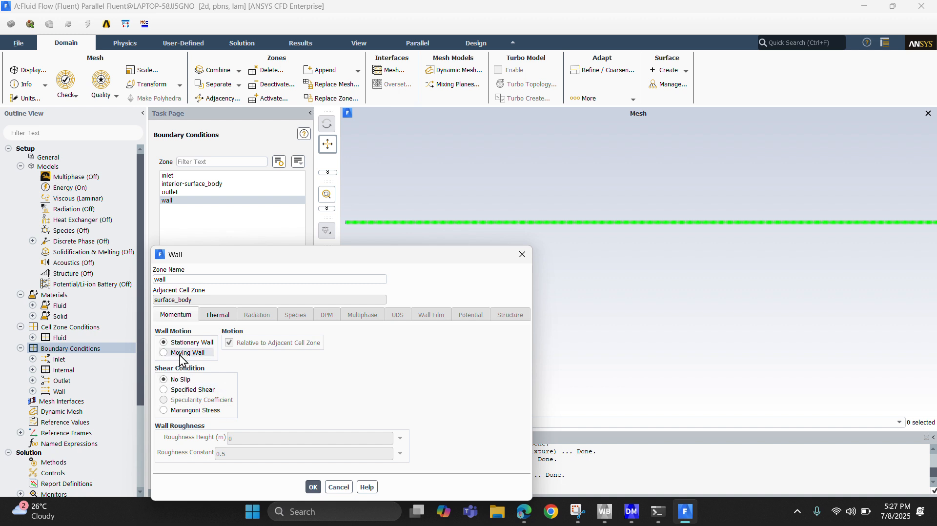
pyautogui.click(215, 315)
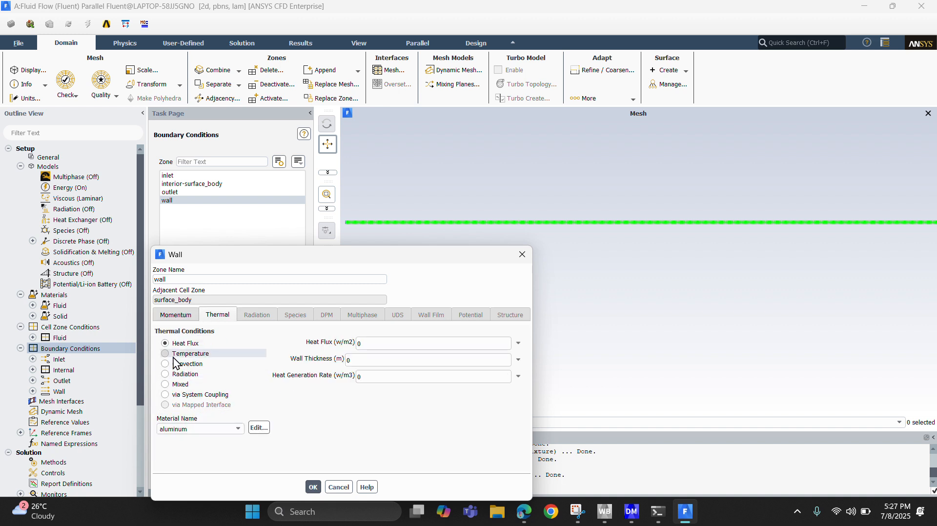
pyautogui.click(188, 354)
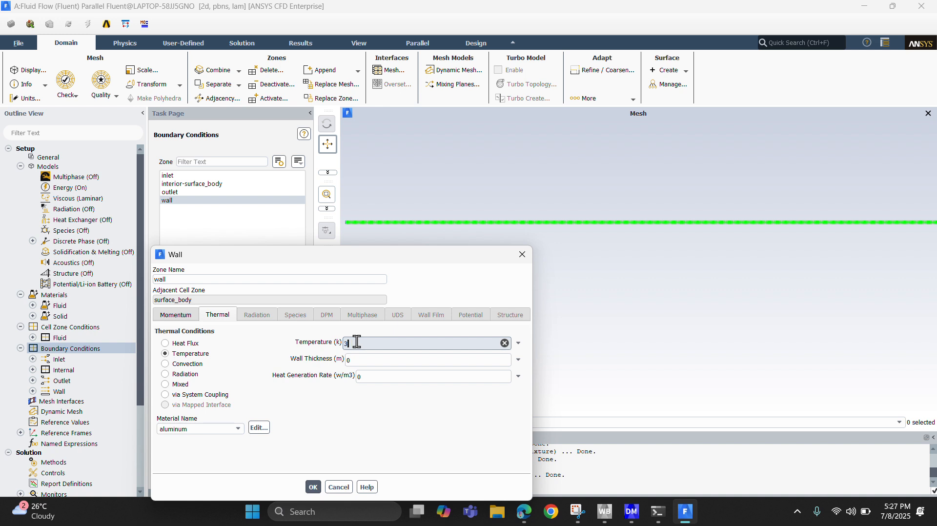
pyautogui.press('BackSpace')
pyautogui.write('27')
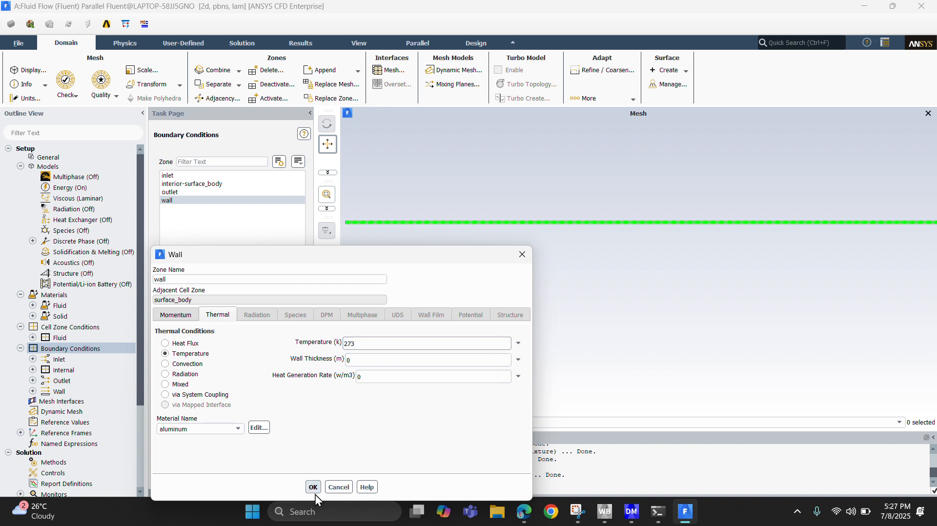
pyautogui.click(313, 487)
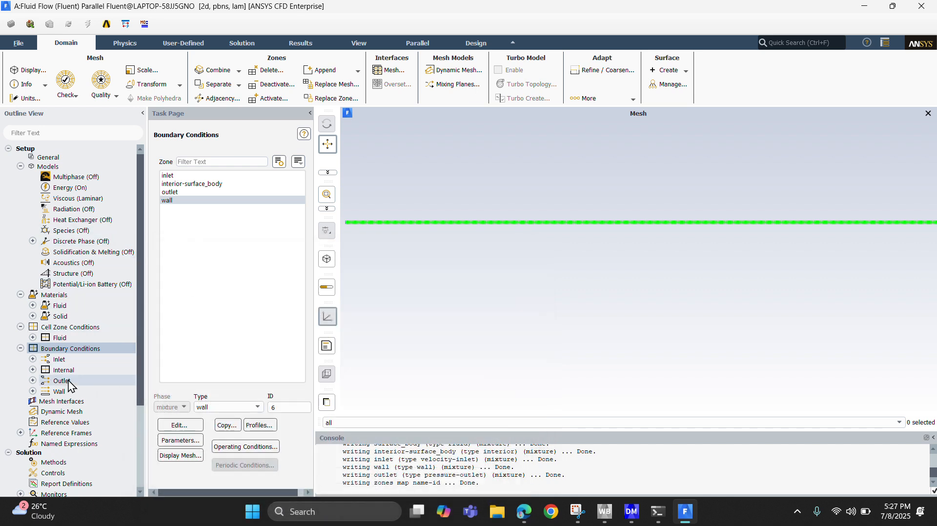
# Set the pressure-velocity coupling scheme of the solution methods to SIMPLE.
pyautogui.scroll(-1, 59, 382)
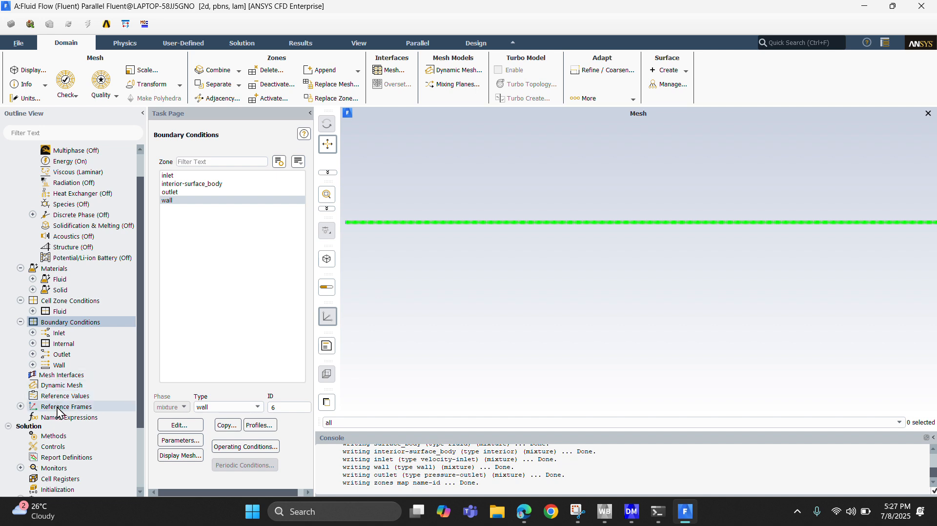
pyautogui.scroll(-1, 59, 413)
pyautogui.click(55, 406)
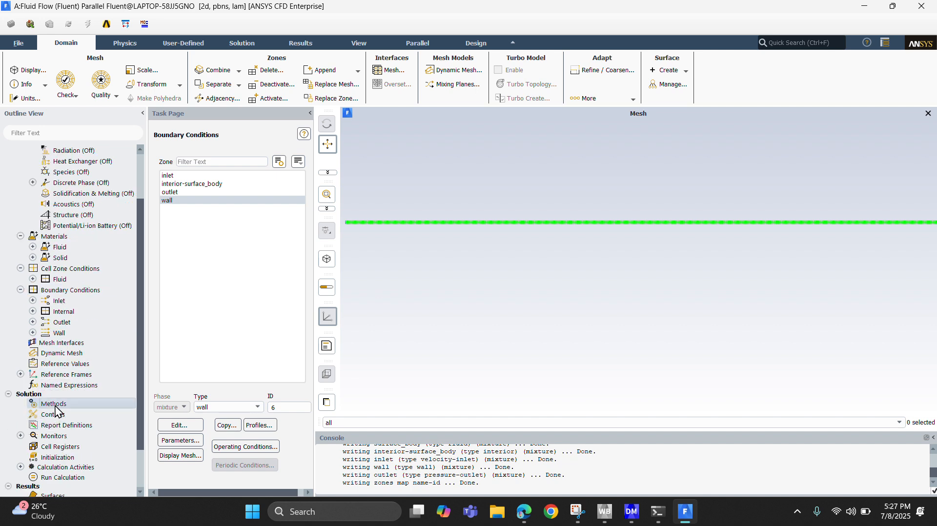
pyautogui.doubleClick(56, 404)
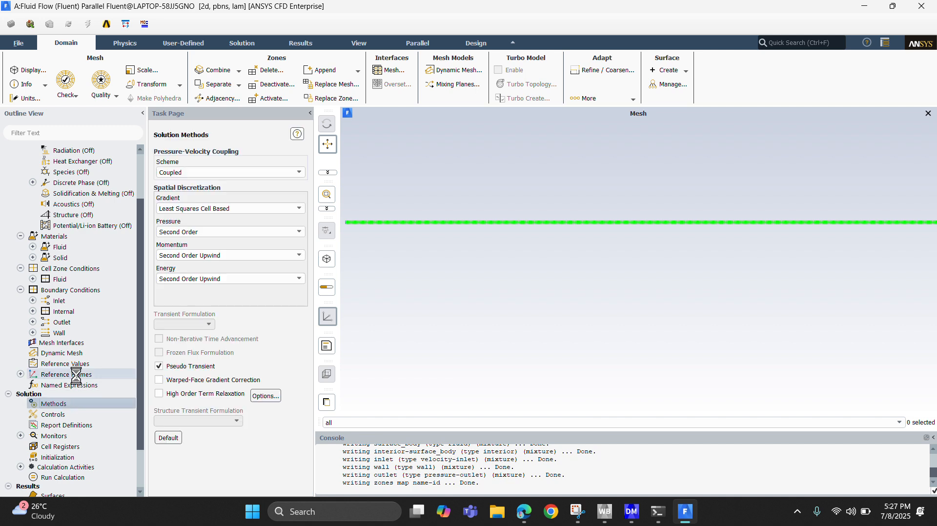
pyautogui.click(235, 173)
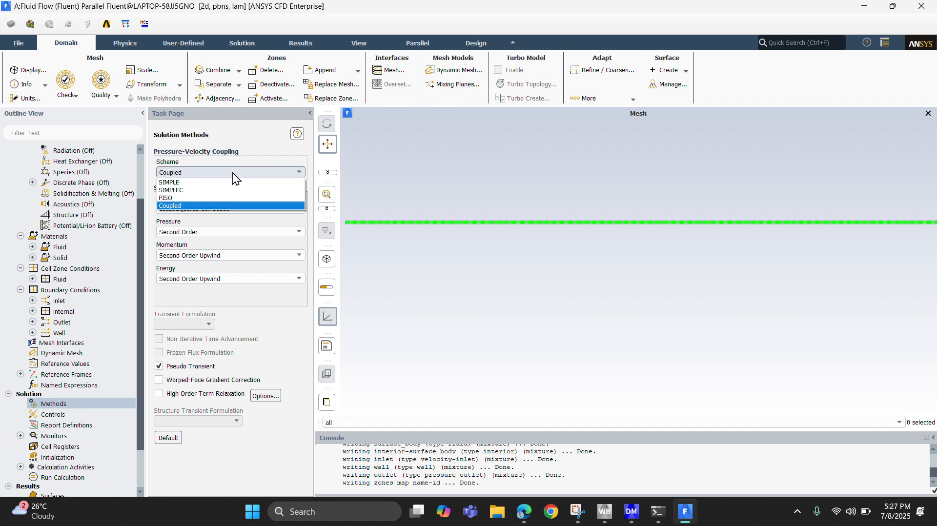
pyautogui.click(194, 183)
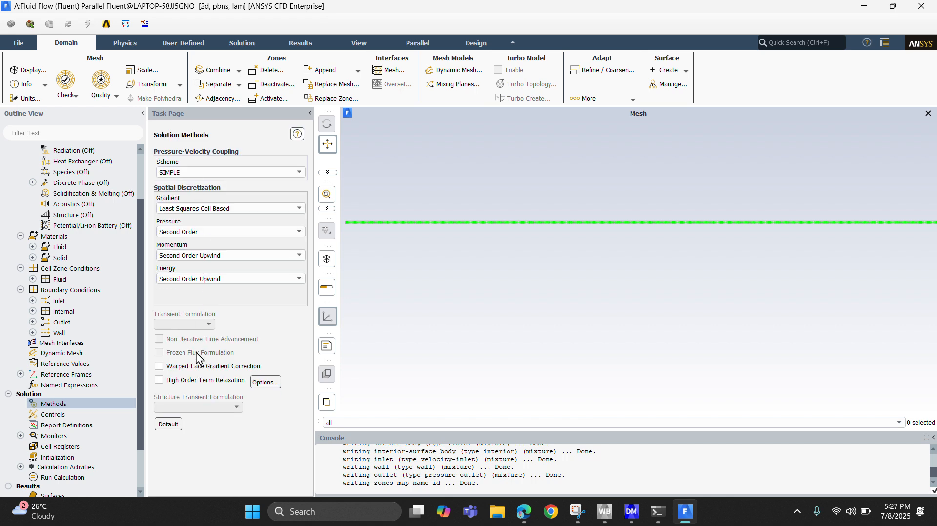
# Initialize the solution with hybrid initialization and check the console output.
pyautogui.scroll(-1, 68, 402)
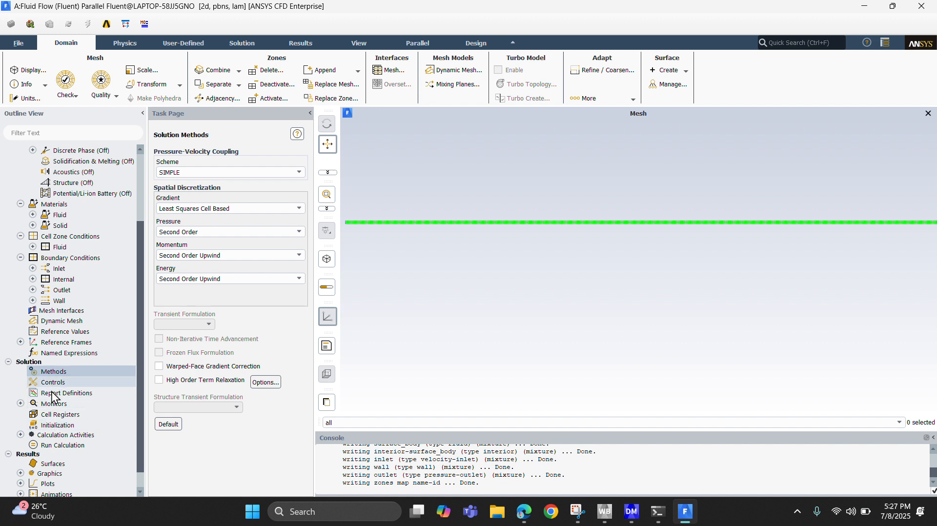
pyautogui.click(56, 425)
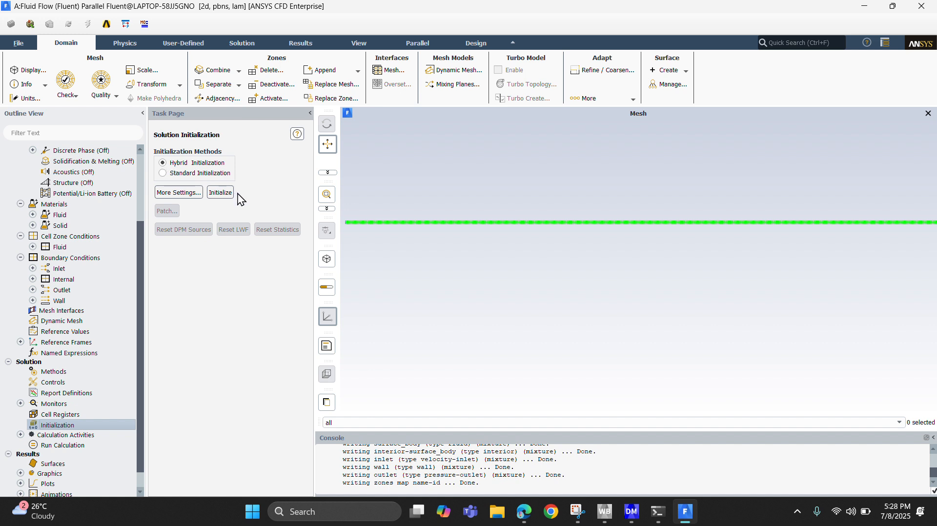
pyautogui.click(218, 192)
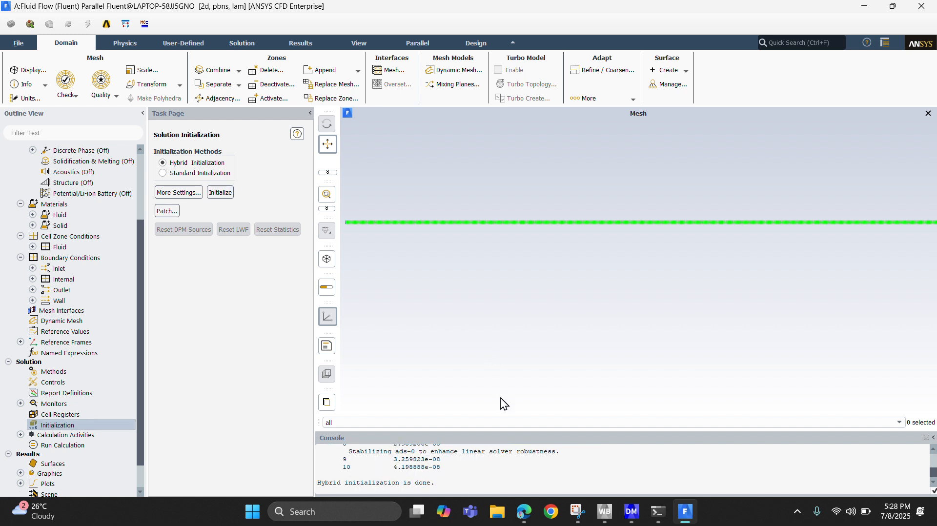
pyautogui.moveTo(326, 484); pyautogui.dragTo(396, 474)
# Run the calculation with 250 iterations and dismiss the completion notice.
pyautogui.scroll(-1, 45, 385)
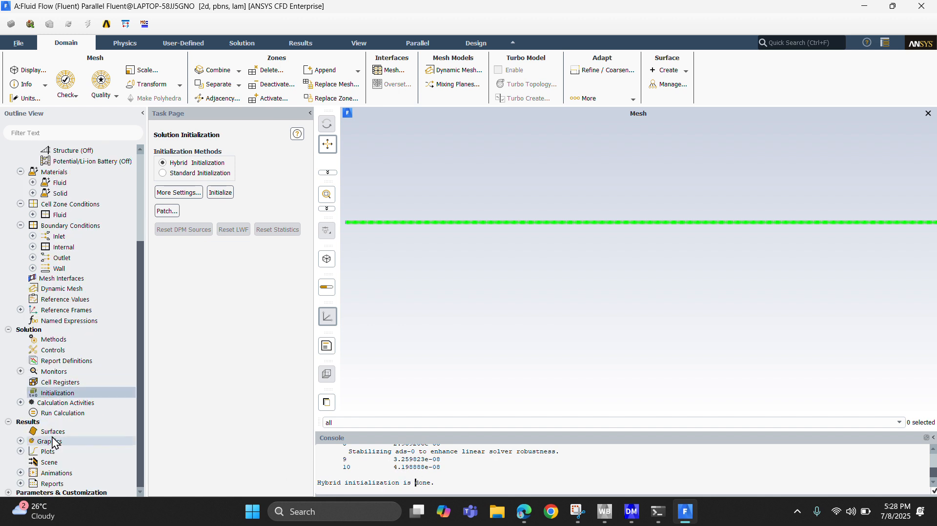
pyautogui.click(55, 414)
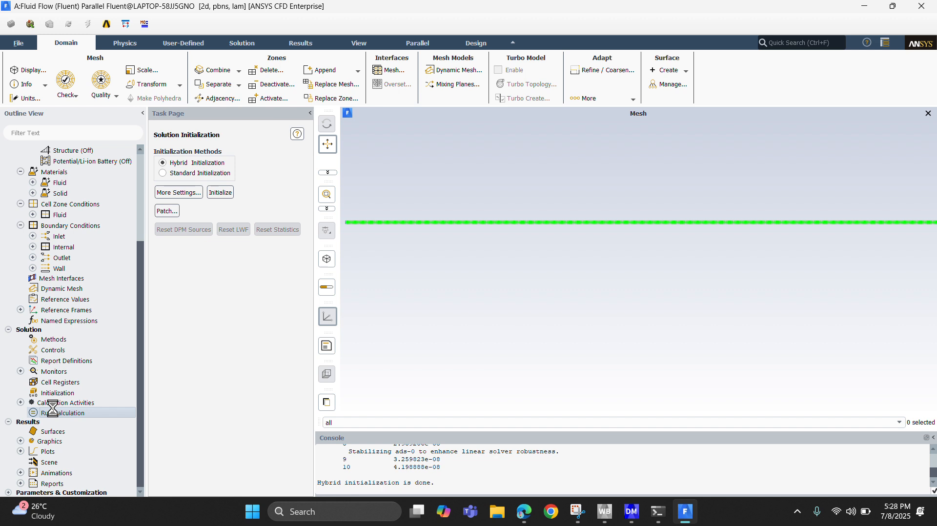
pyautogui.click(174, 197)
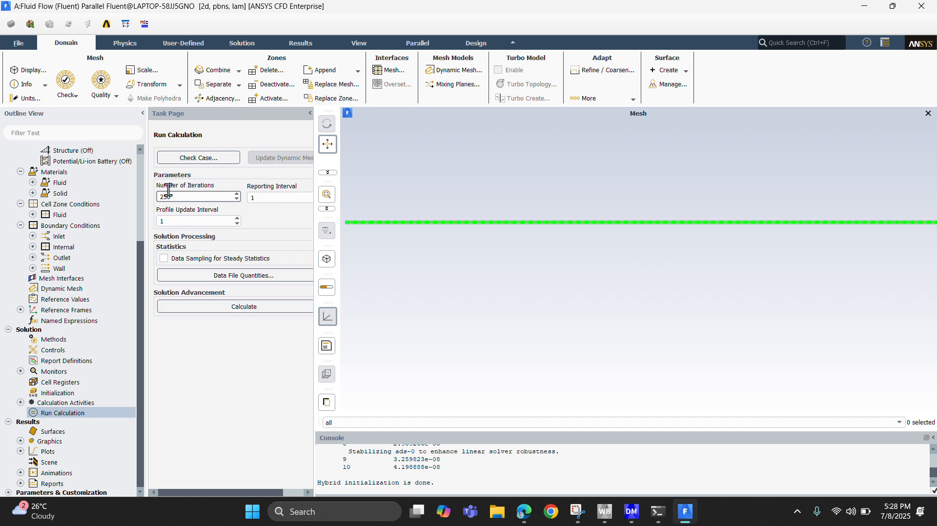
pyautogui.click(226, 306)
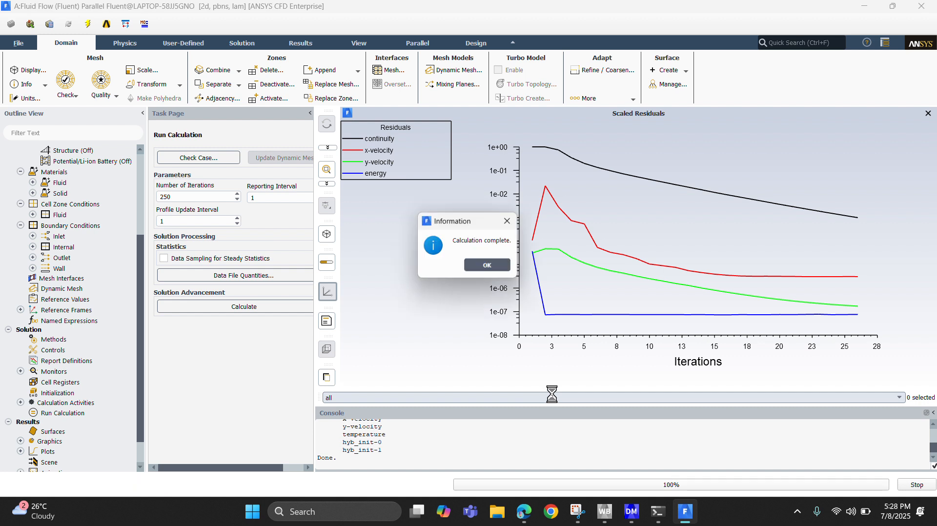
pyautogui.click(482, 270)
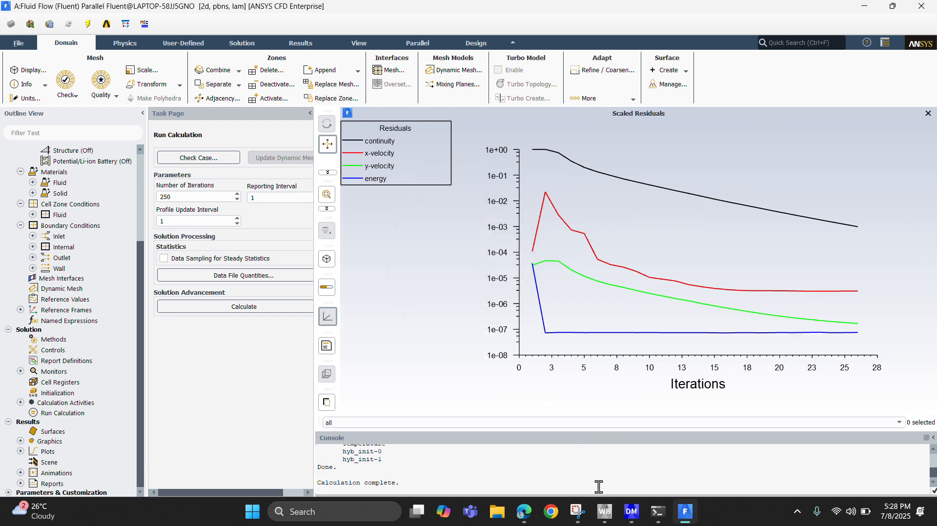
# Switch to Workbench, open the Fluid Flow system's Results in CFD-Post and insert a new contour plot.
pyautogui.click(605, 511)
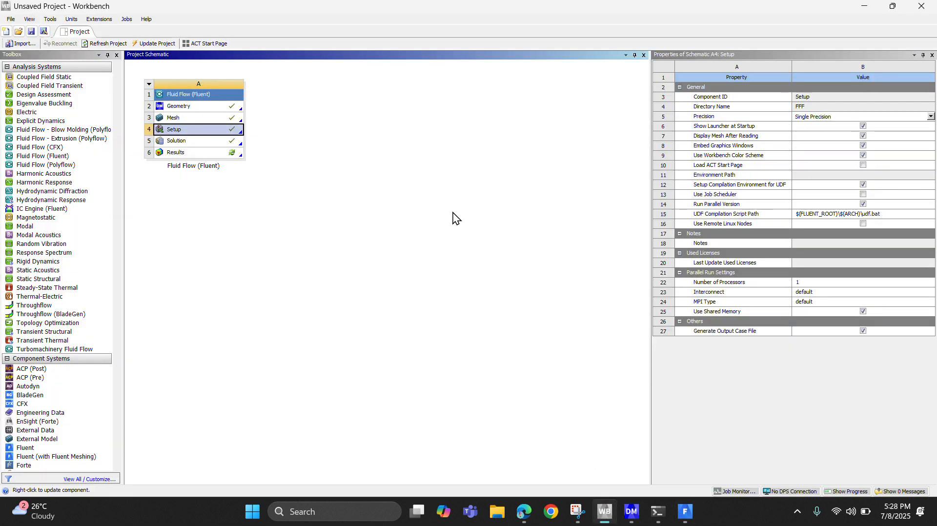
pyautogui.doubleClick(174, 152)
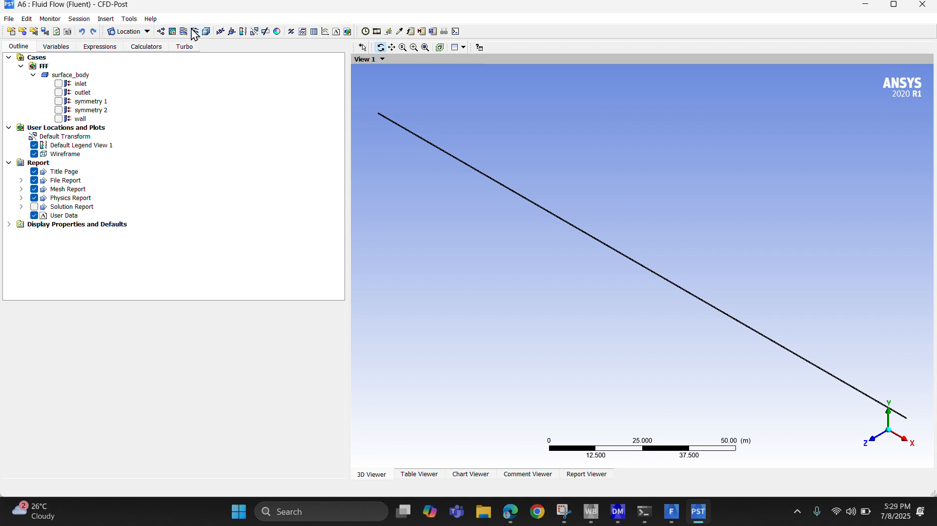
pyautogui.click(172, 31)
pyautogui.click(190, 79)
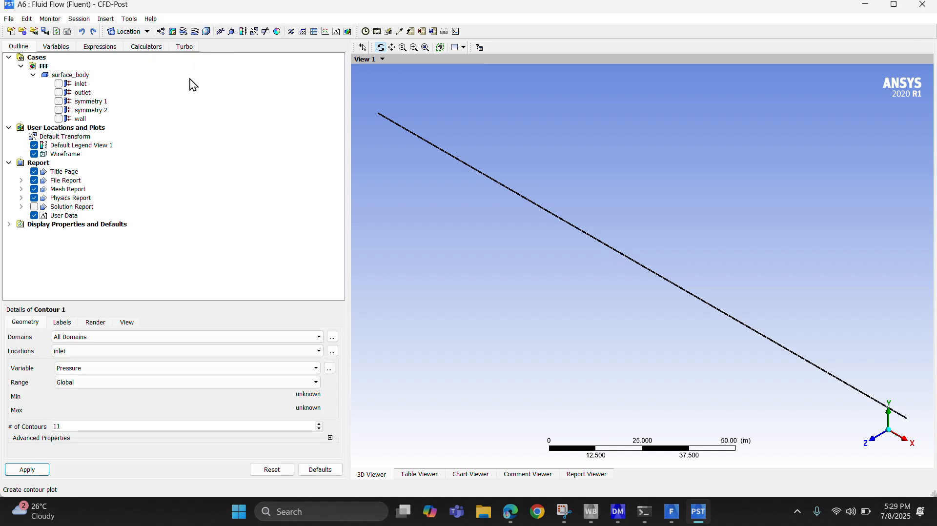
# Set the contour's location to symmetry 1 and its variable to Temperature, and apply it.
pyautogui.click(83, 351)
pyautogui.click(71, 376)
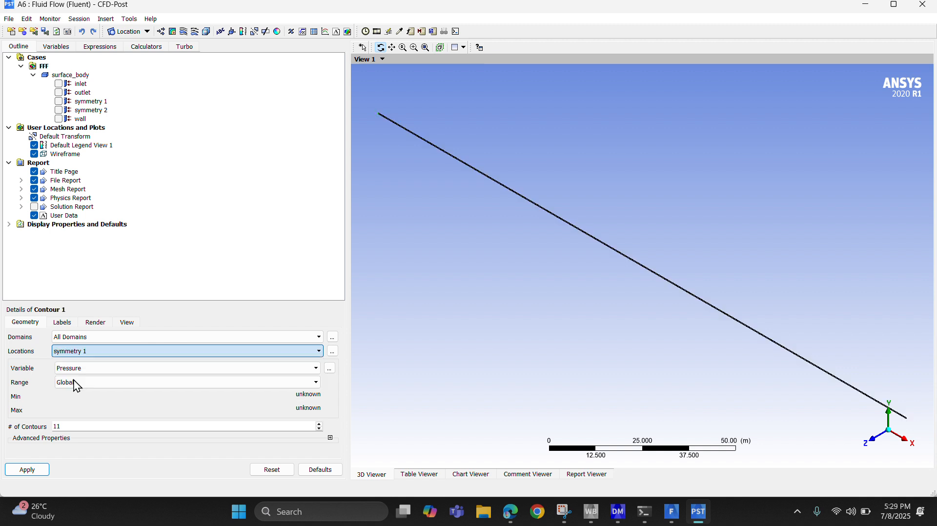
pyautogui.click(73, 372)
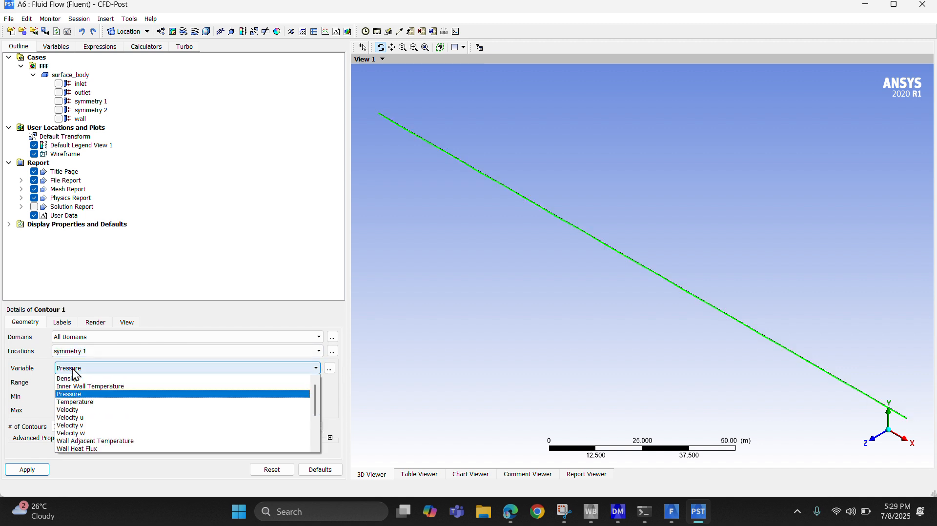
pyautogui.click(74, 403)
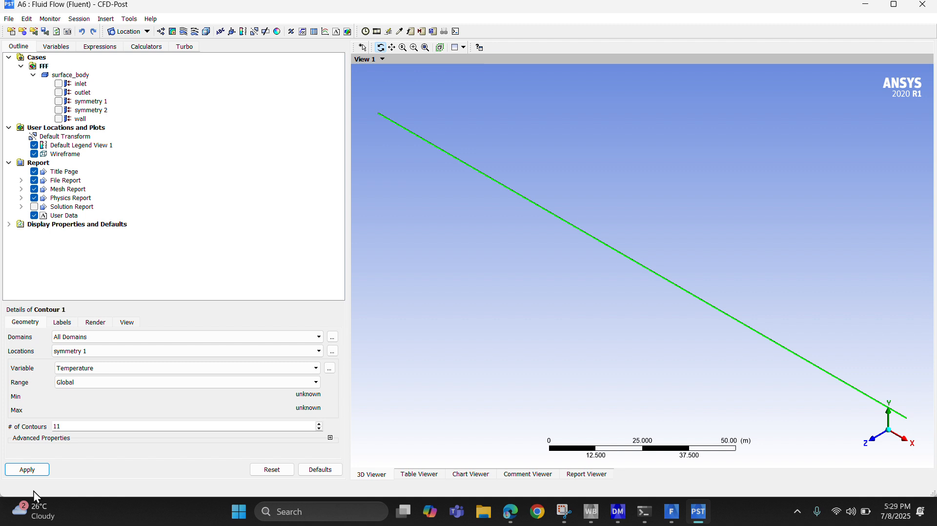
pyautogui.click(21, 473)
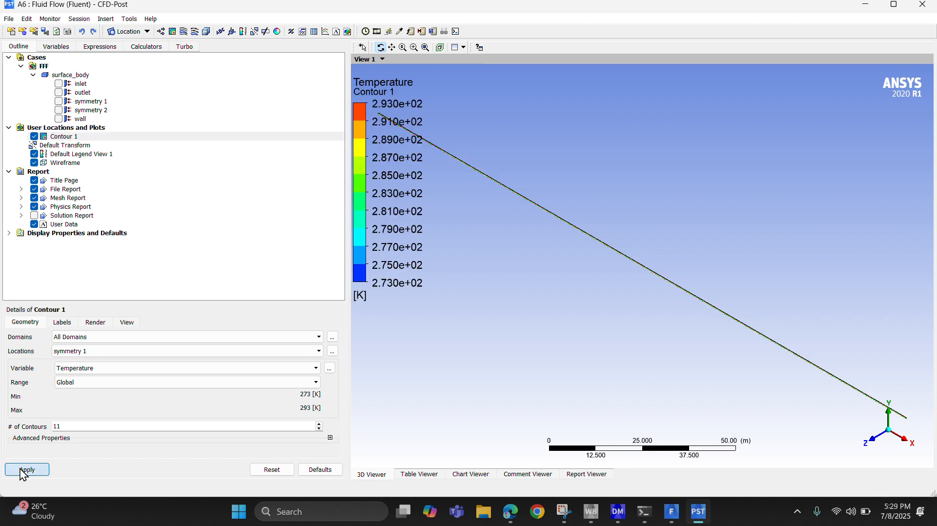
# Examine the temperature contour across the pipe and along its length up close.
pyautogui.scroll(5, 644, 265)
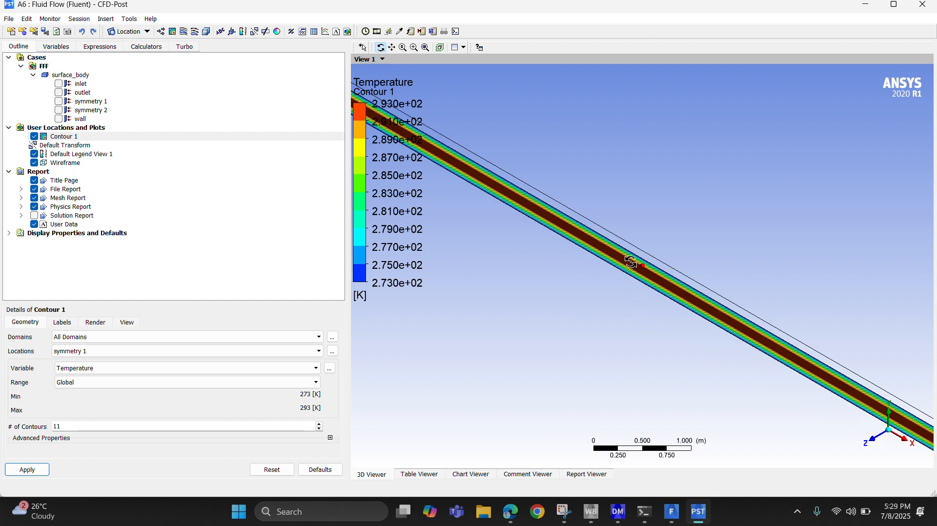
pyautogui.scroll(-3, 632, 276)
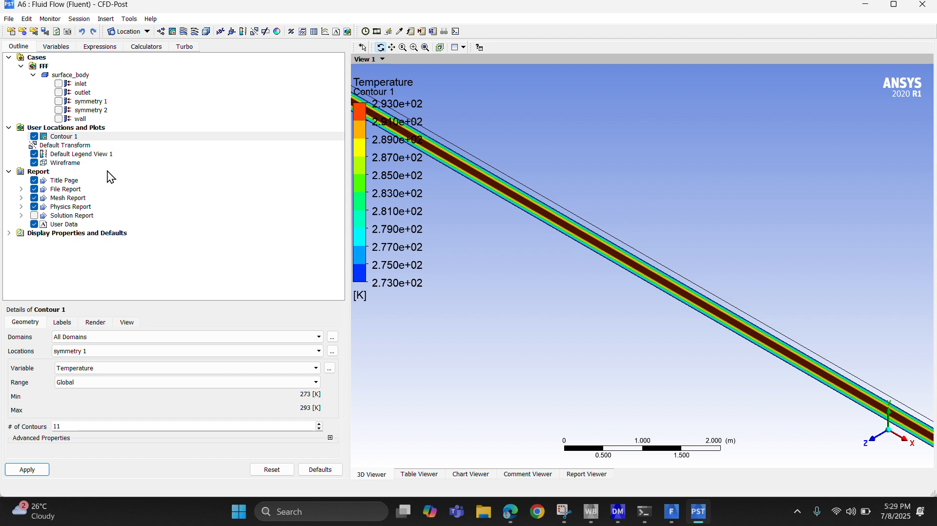
pyautogui.moveTo(515, 257); pyautogui.dragTo(496, 239)
pyautogui.scroll(8, 554, 235)
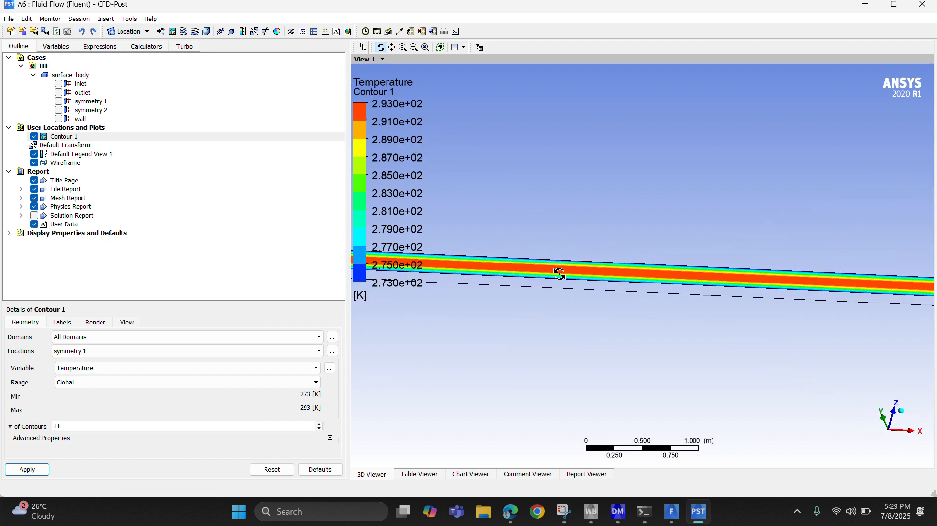
pyautogui.scroll(10, 538, 210)
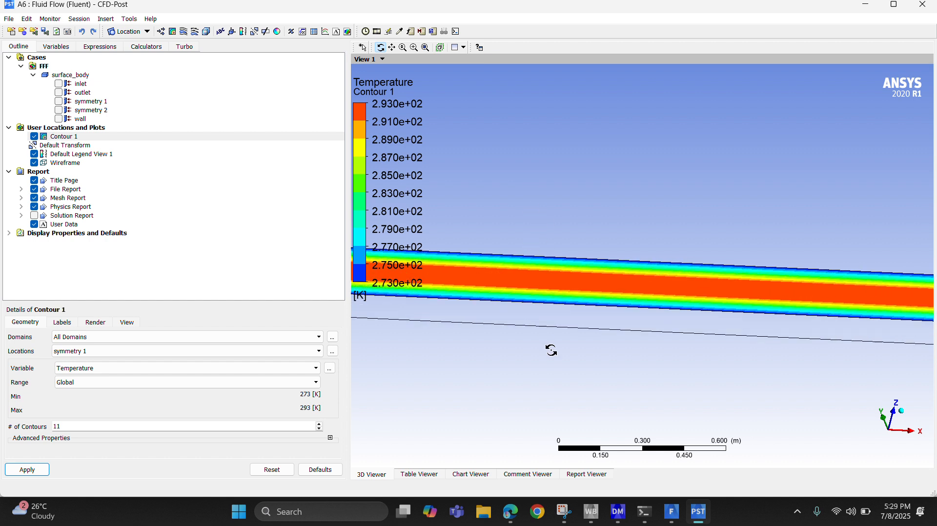
pyautogui.scroll(4, 543, 292)
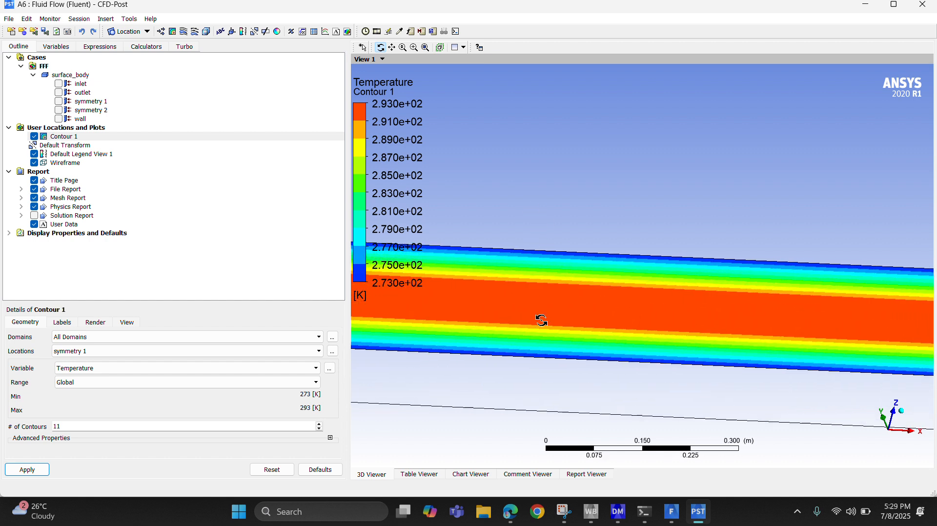
pyautogui.keyDown('ctrl'); pyautogui.moveTo(682, 379); pyautogui.dragTo(662, 325, button='middle'); pyautogui.keyUp('ctrl')
pyautogui.scroll(-5, 785, 334)
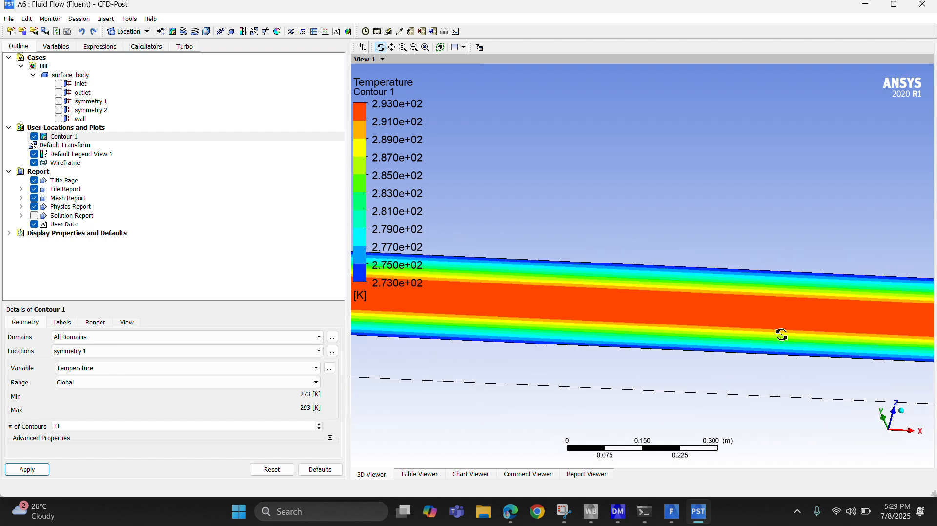
pyautogui.scroll(-5, 773, 341)
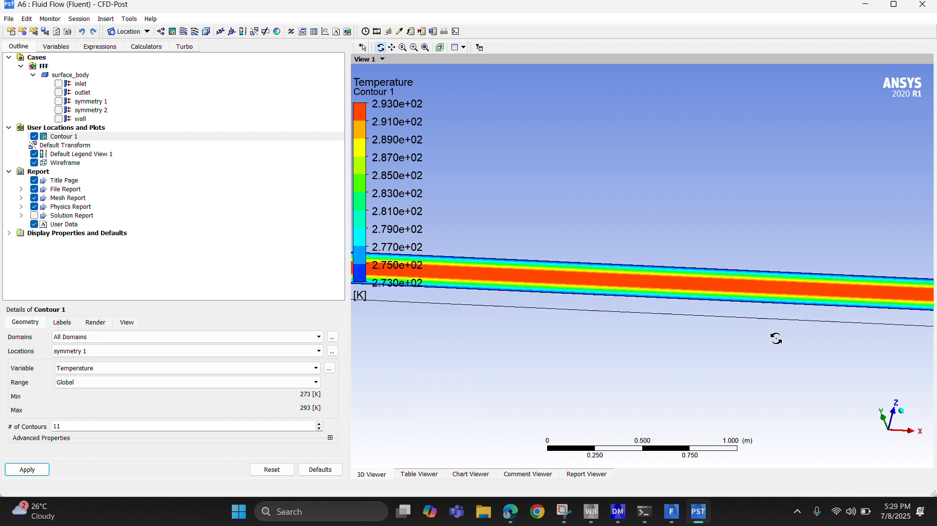
# Examine the temperature contour at the end of the pipe up close.
pyautogui.scroll(-8, 785, 342)
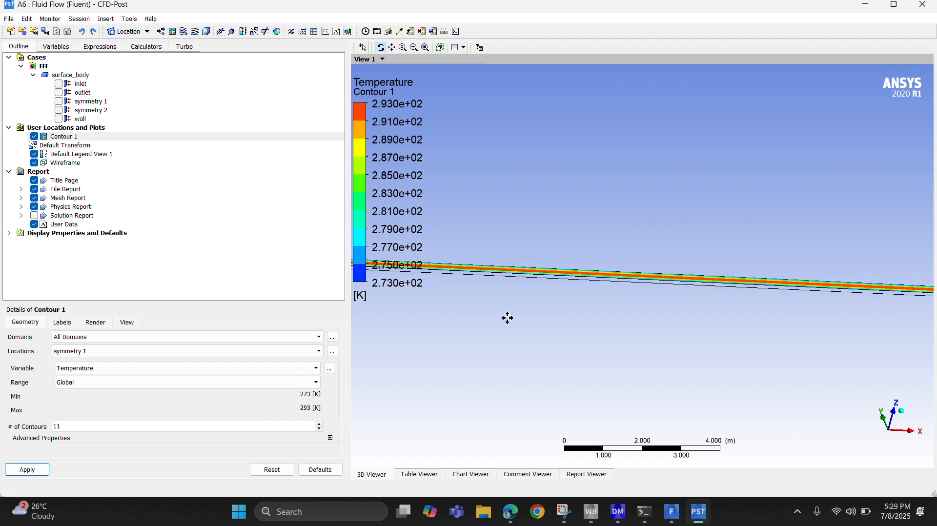
pyautogui.moveTo(508, 318); pyautogui.dragTo(721, 345, button='middle')
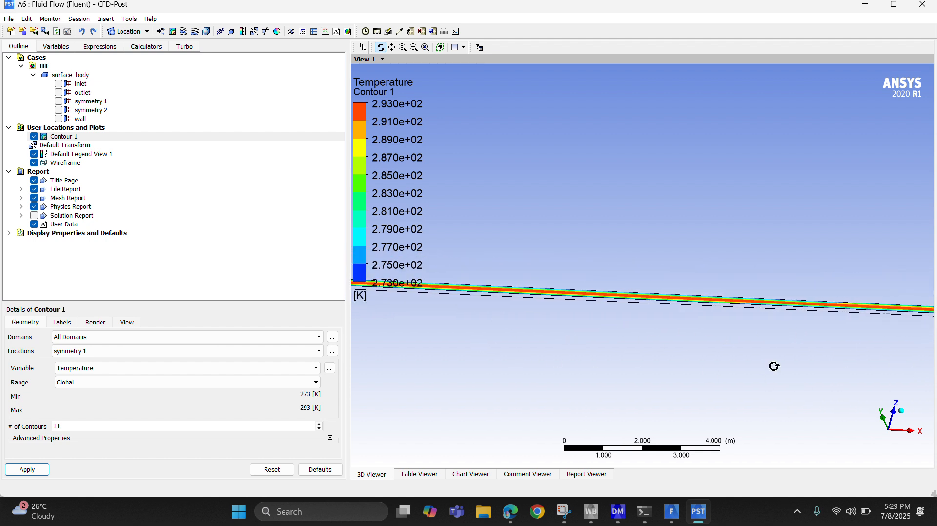
pyautogui.moveTo(774, 366); pyautogui.dragTo(745, 355)
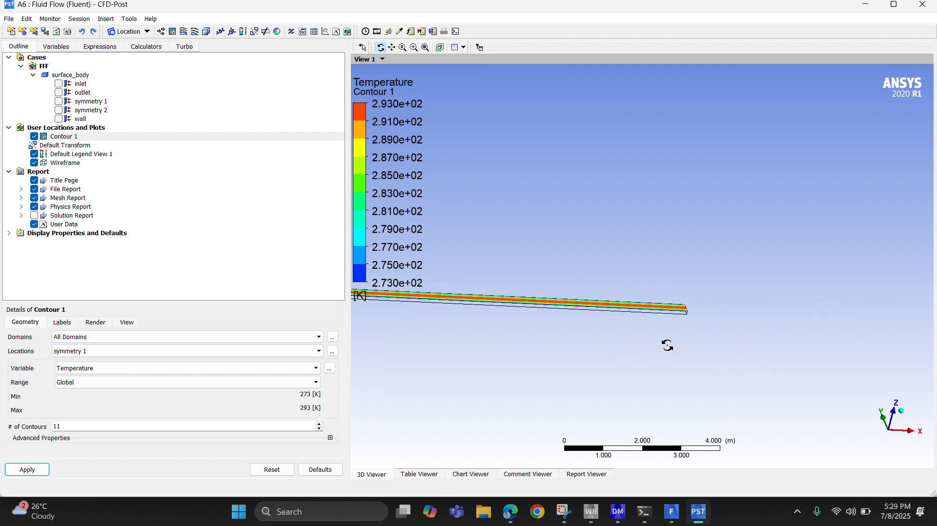
pyautogui.moveTo(667, 345)
pyautogui.mouseDown()
pyautogui.moveTo(663, 360)
pyautogui.moveTo(668, 348)
pyautogui.mouseUp()
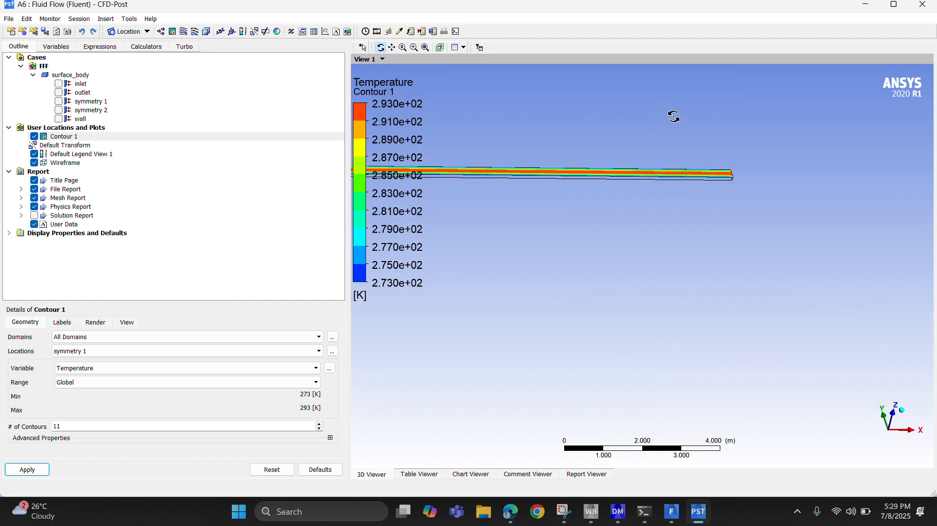
pyautogui.moveTo(673, 116); pyautogui.dragTo(817, 272, button='right')
pyautogui.moveTo(560, 181); pyautogui.dragTo(697, 306, button='right')
pyautogui.moveTo(503, 131); pyautogui.dragTo(639, 277, button='right')
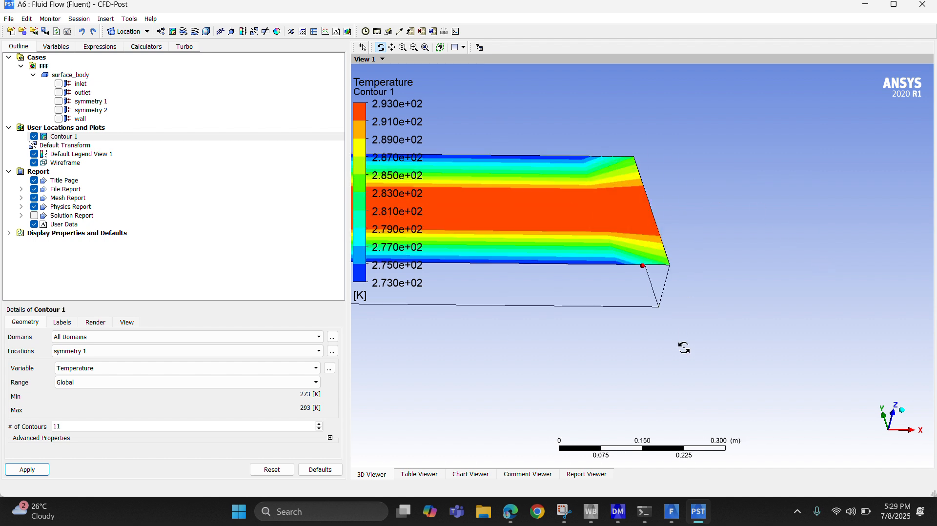
# Try to probe the temperature at the centre of the pipe's end face on the contour.
pyautogui.click(397, 35)
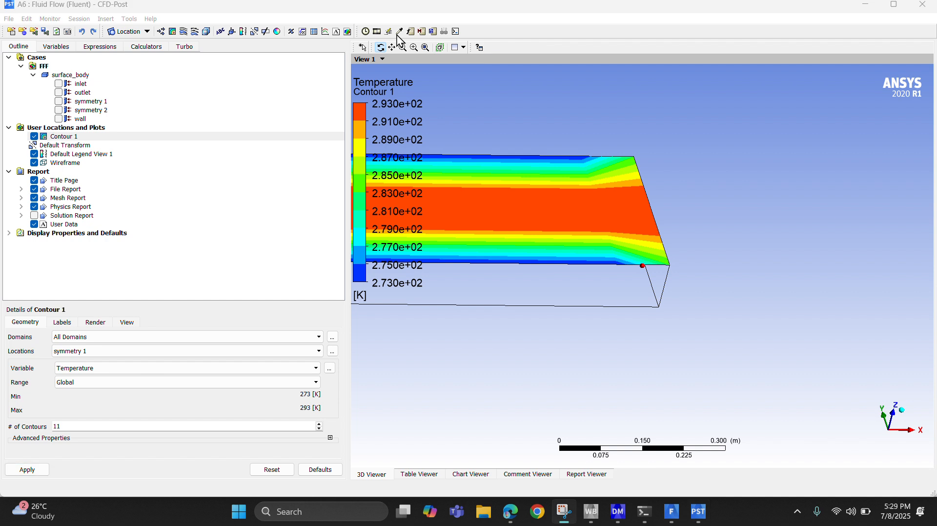
pyautogui.click(644, 213)
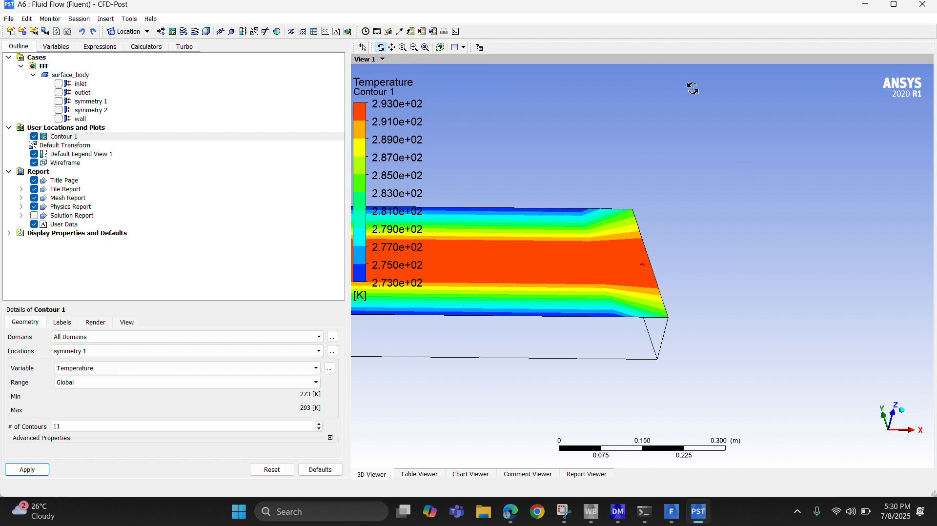
pyautogui.click(399, 35)
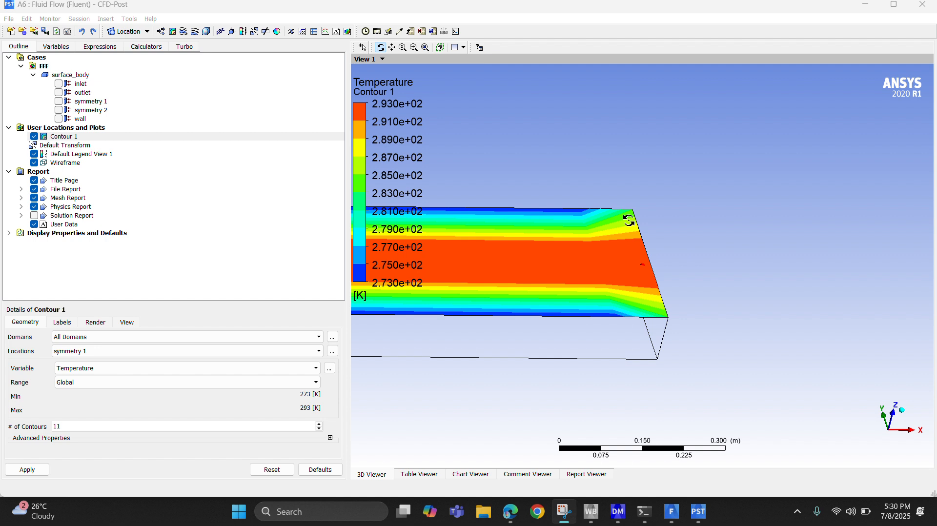
pyautogui.moveTo(643, 251); pyautogui.dragTo(642, 278)
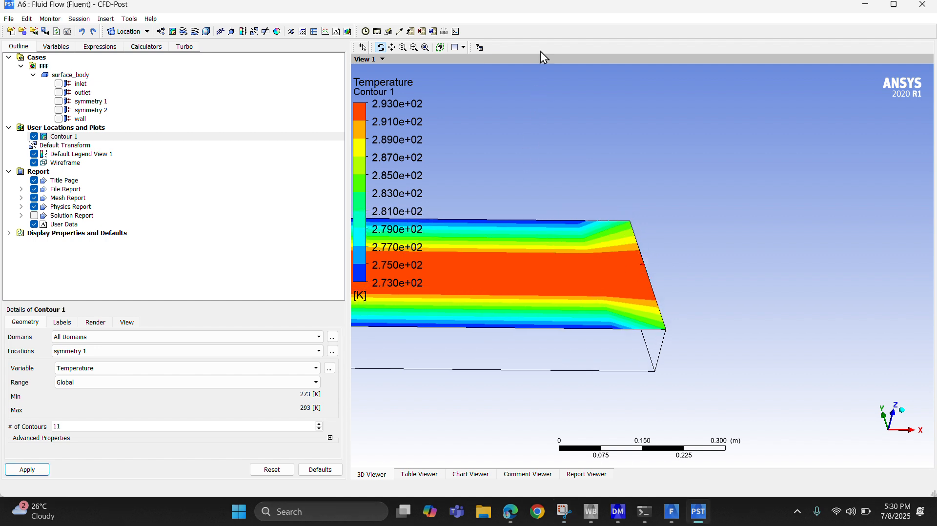
pyautogui.click(521, 10)
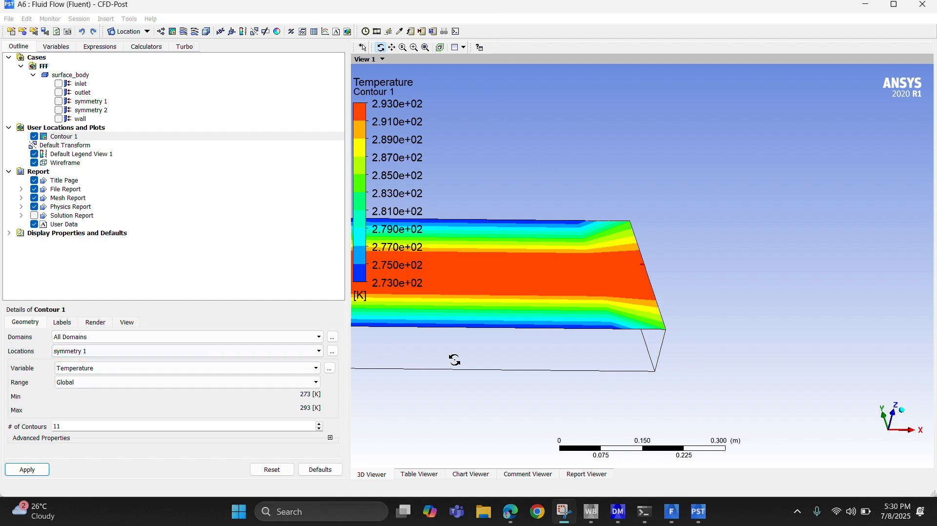
pyautogui.moveTo(454, 359)
pyautogui.mouseDown()
pyautogui.moveTo(458, 405)
pyautogui.moveTo(458, 364)
pyautogui.mouseUp()
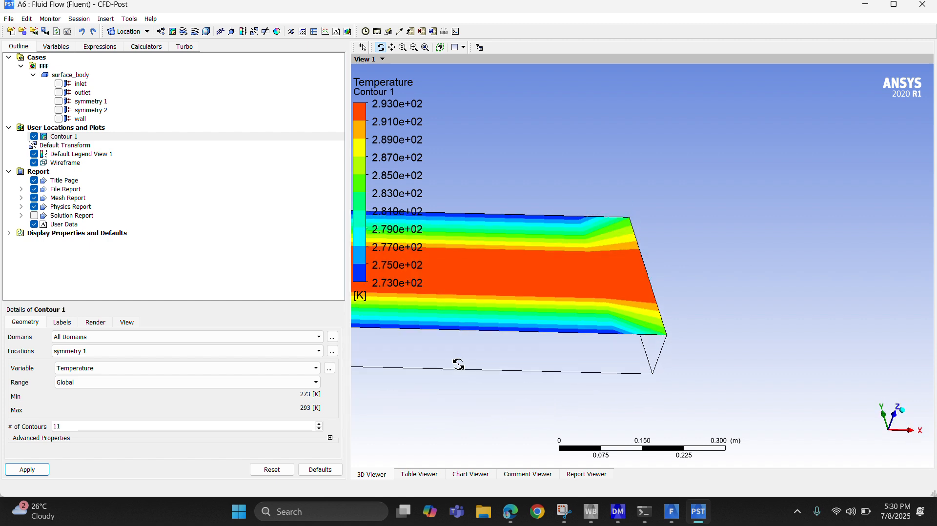
pyautogui.click(893, 5)
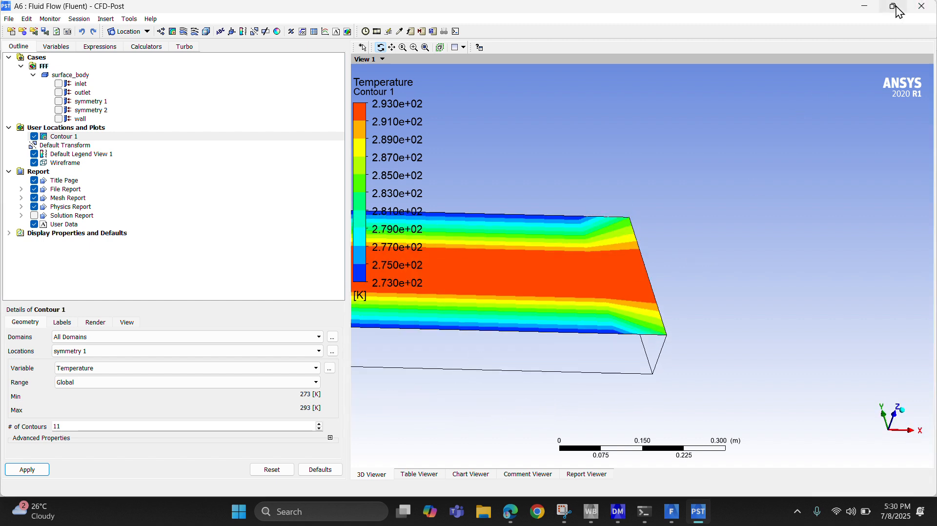
pyautogui.click(530, 8)
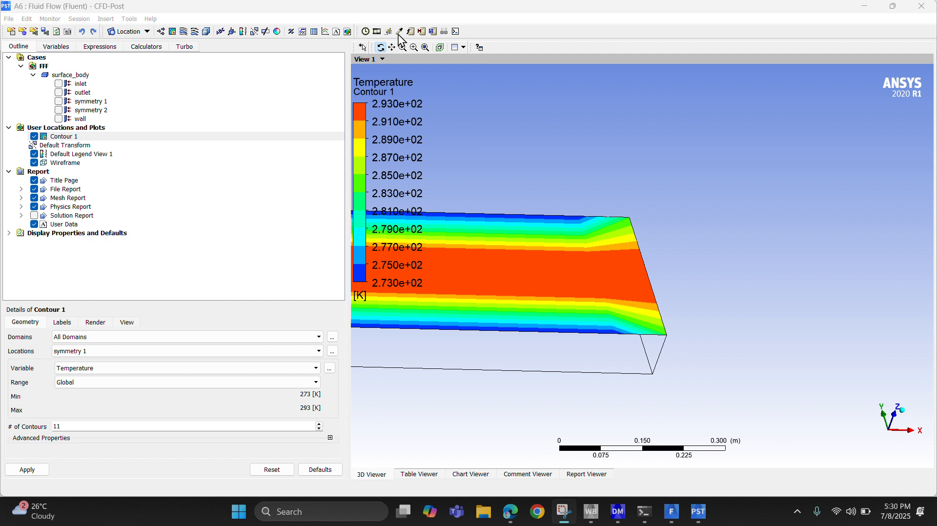
pyautogui.moveTo(631, 261); pyautogui.dragTo(656, 276)
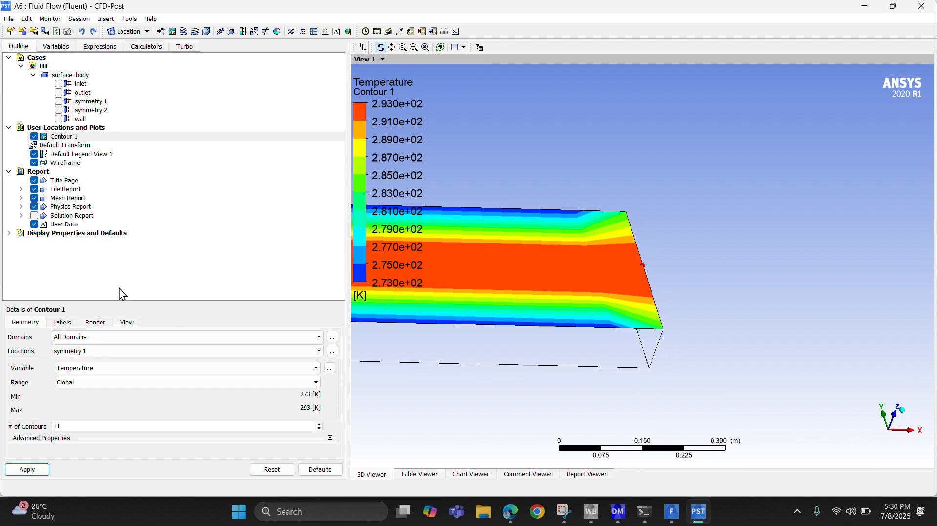
# Switch the 3D viewer to polygon selection and try the Probe tool with it.
pyautogui.press('super+shift+s')
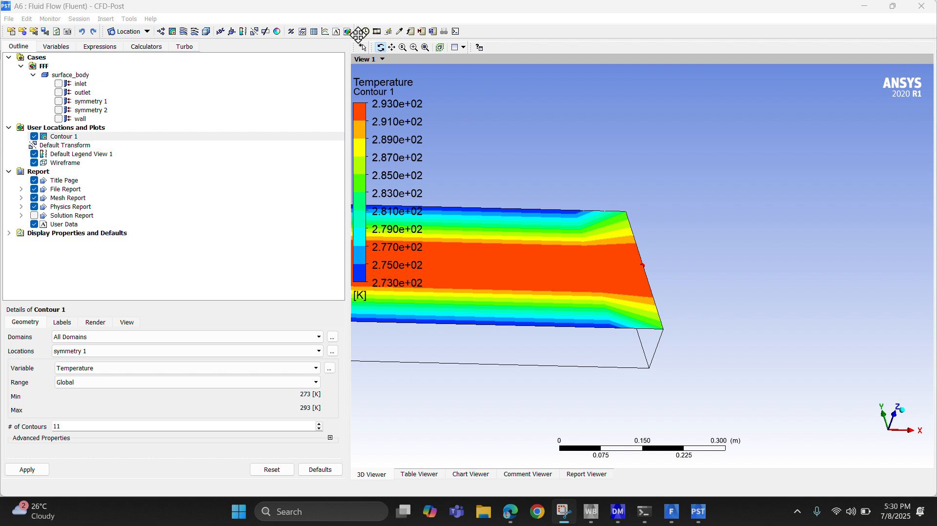
pyautogui.click(380, 50)
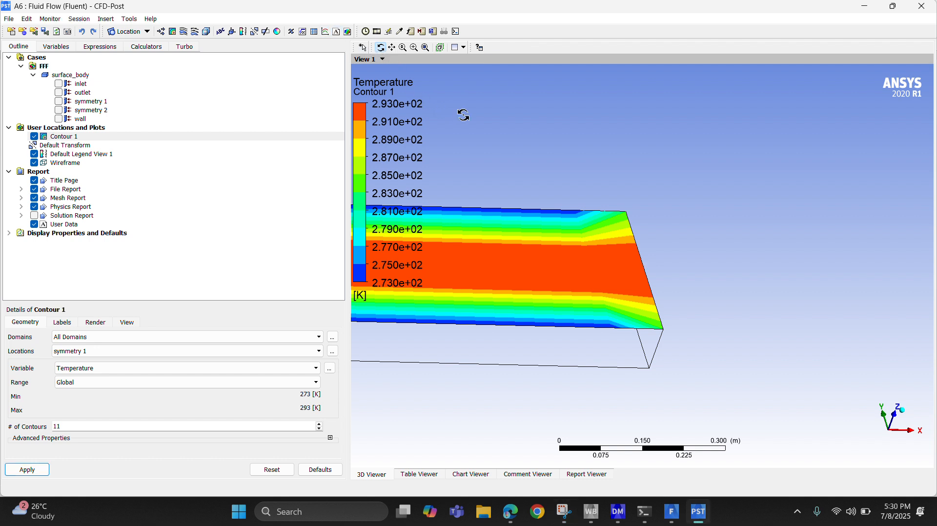
pyautogui.click(364, 48)
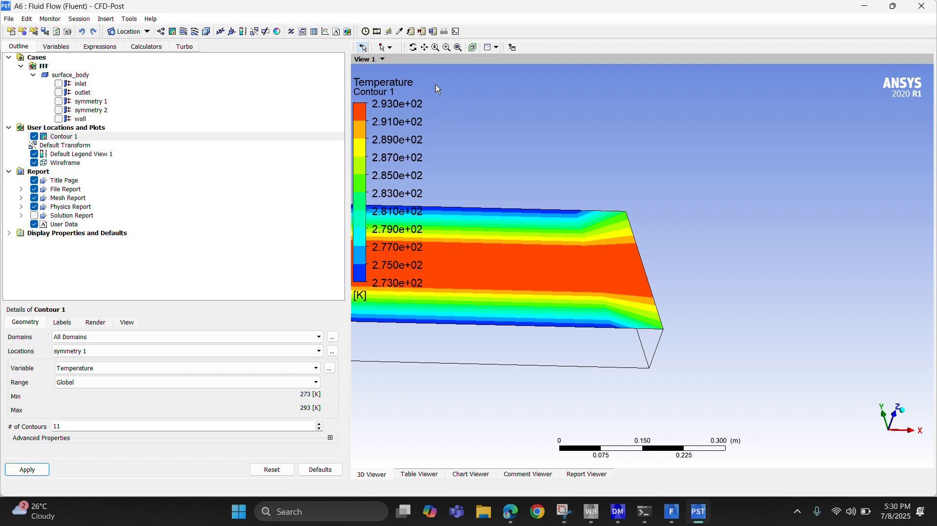
pyautogui.click(389, 47)
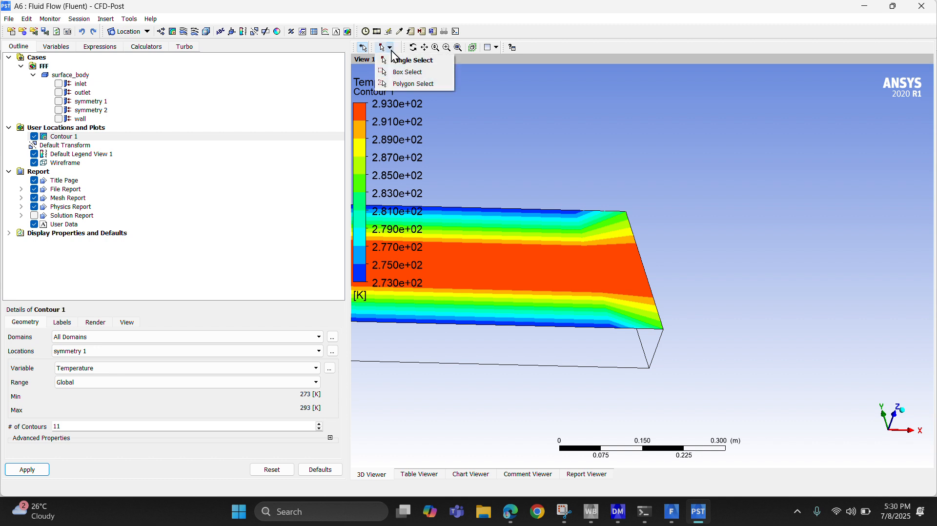
pyautogui.click(399, 86)
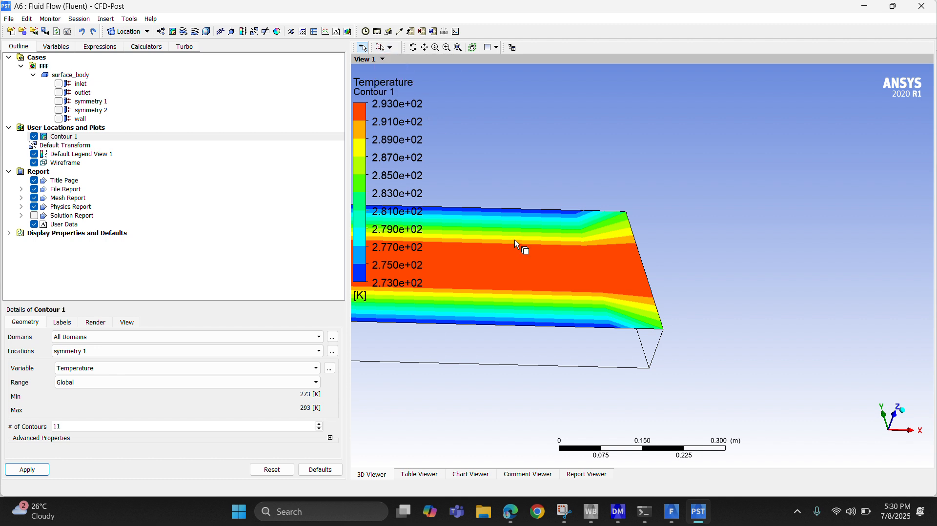
pyautogui.click(397, 31)
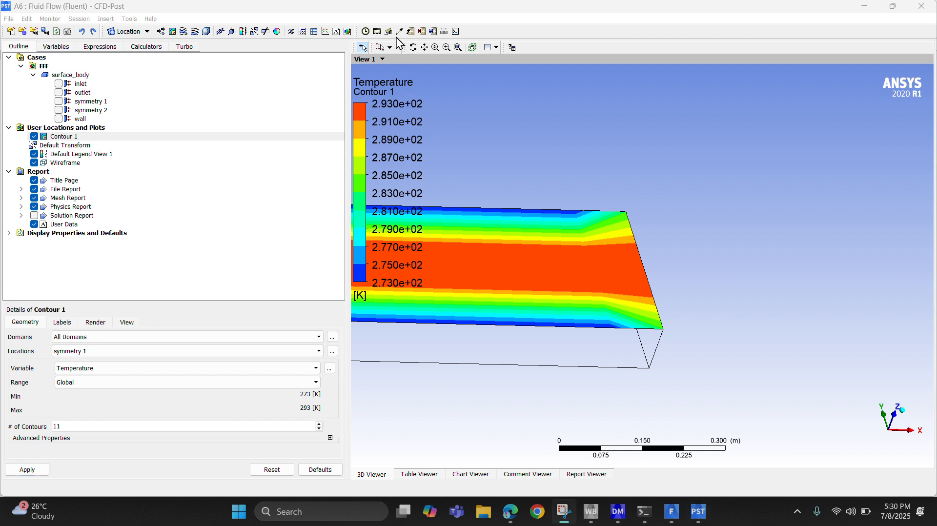
pyautogui.click(377, 32)
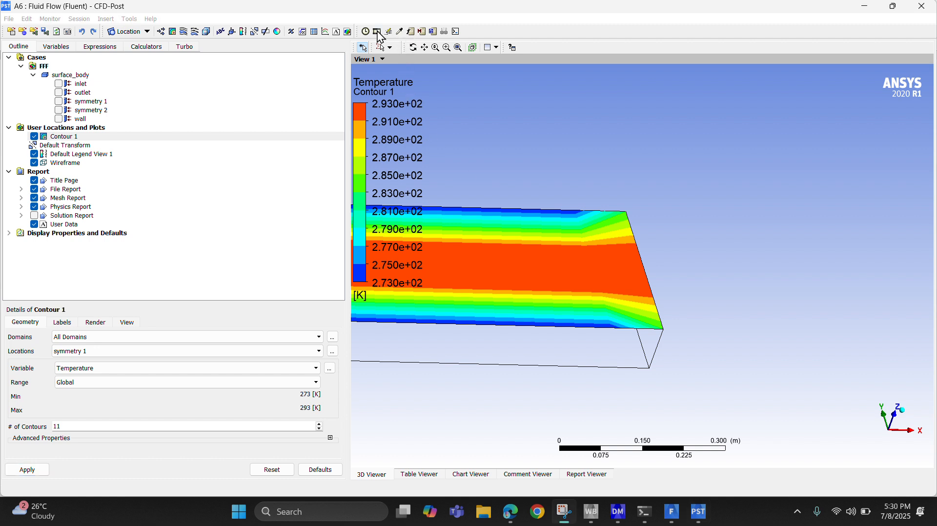
pyautogui.click(158, 82)
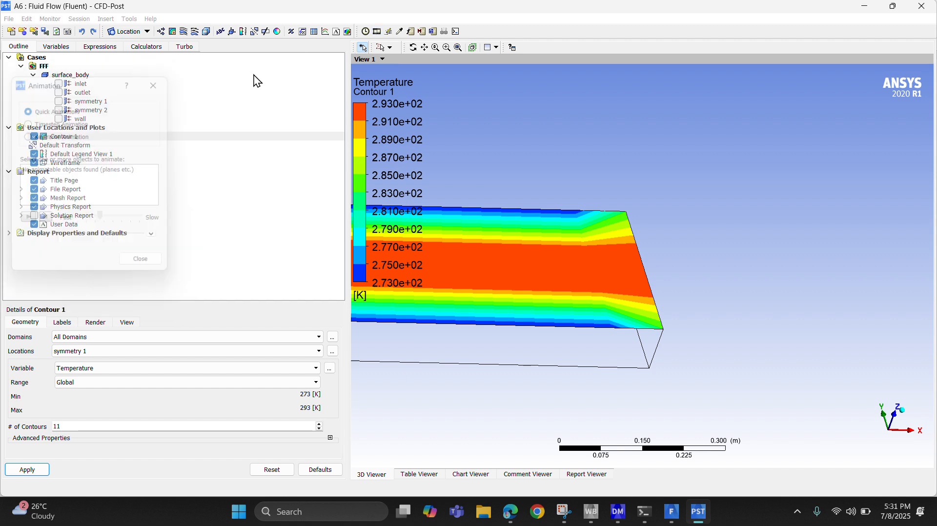
pyautogui.click(365, 32)
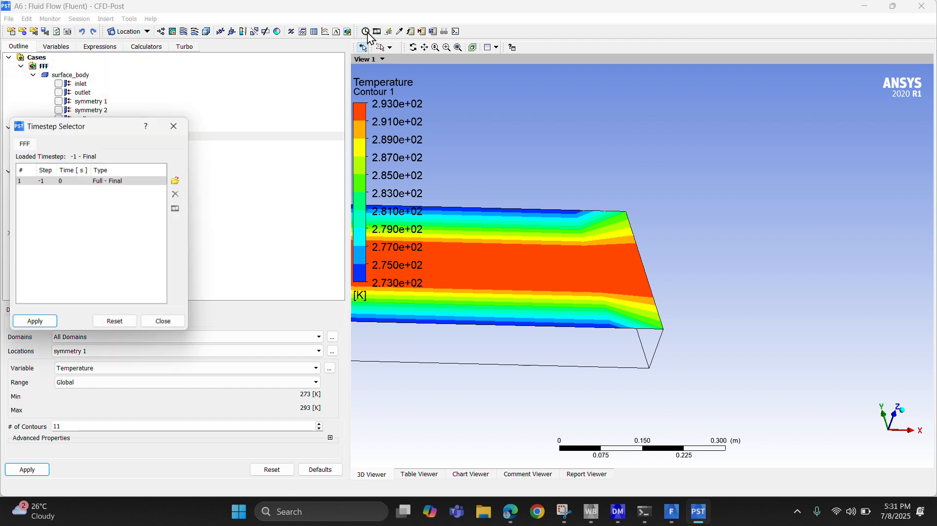
pyautogui.click(173, 126)
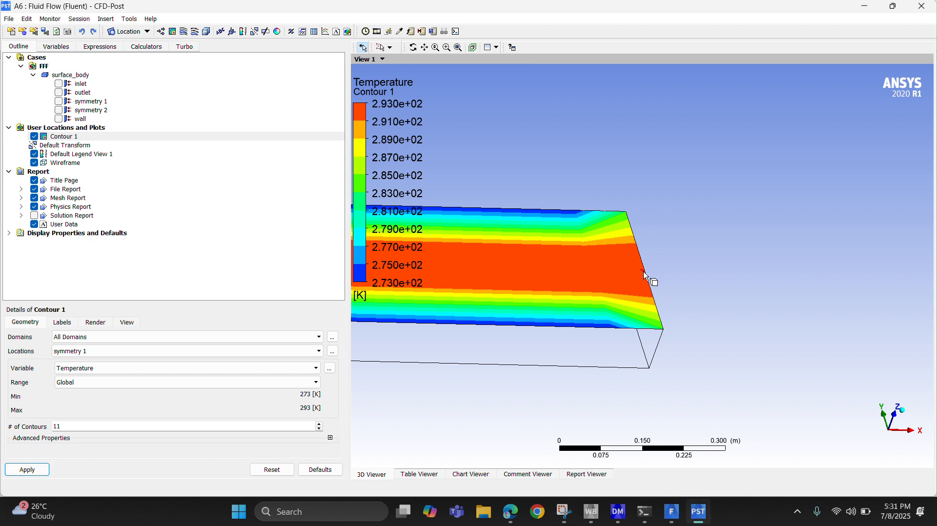
pyautogui.click(412, 475)
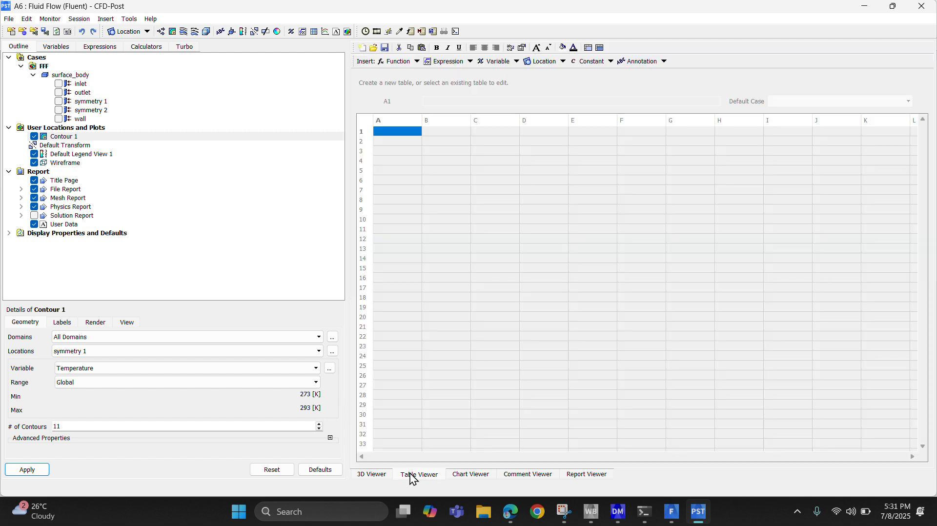
# Return to the 3D view and try again to probe the temperature contour near the pipe's end.
pyautogui.click(388, 476)
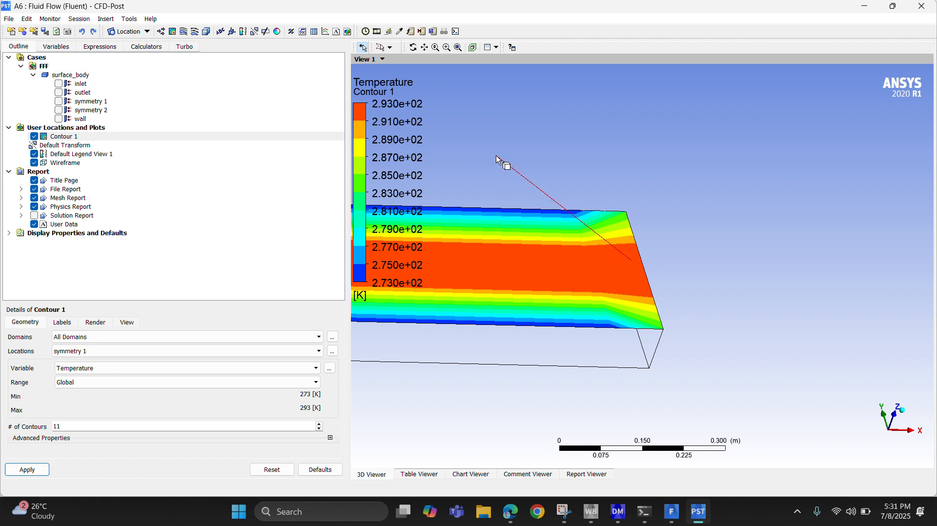
pyautogui.click(364, 50)
pyautogui.click(396, 32)
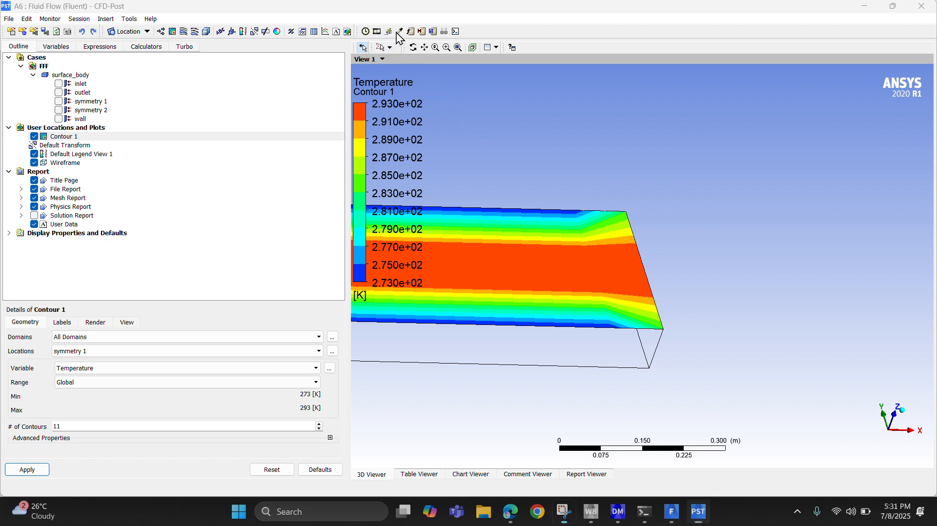
# Insert a 3D streamline plot starting from symmetry 1 with Velocity as its variable, and apply it.
pyautogui.click(184, 32)
pyautogui.click(214, 78)
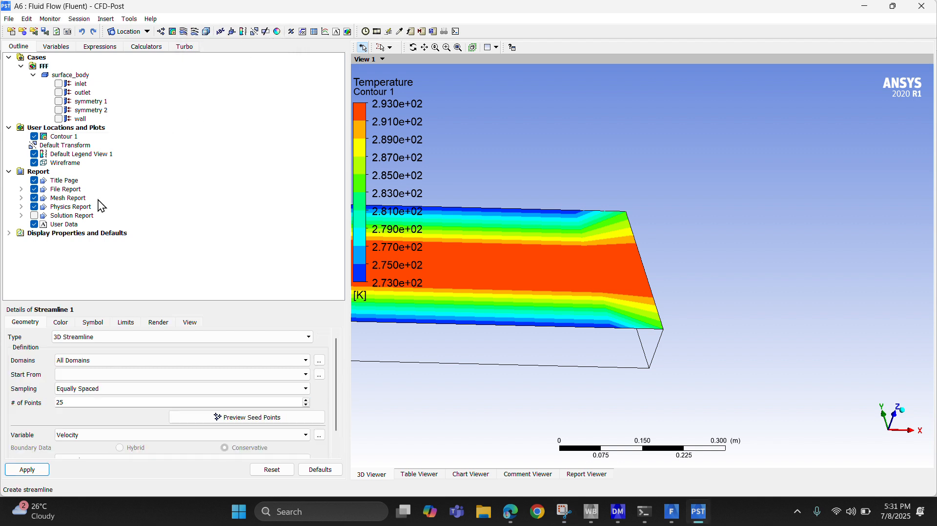
pyautogui.click(69, 374)
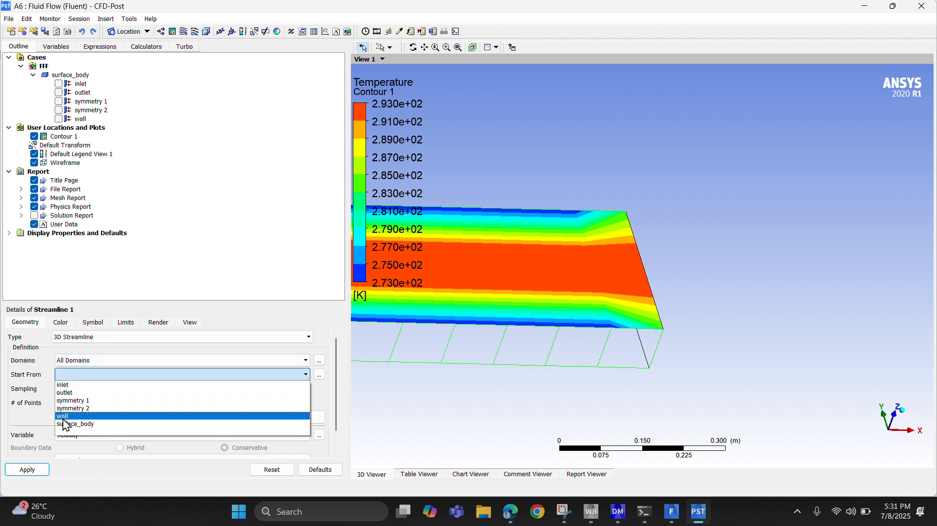
pyautogui.click(71, 400)
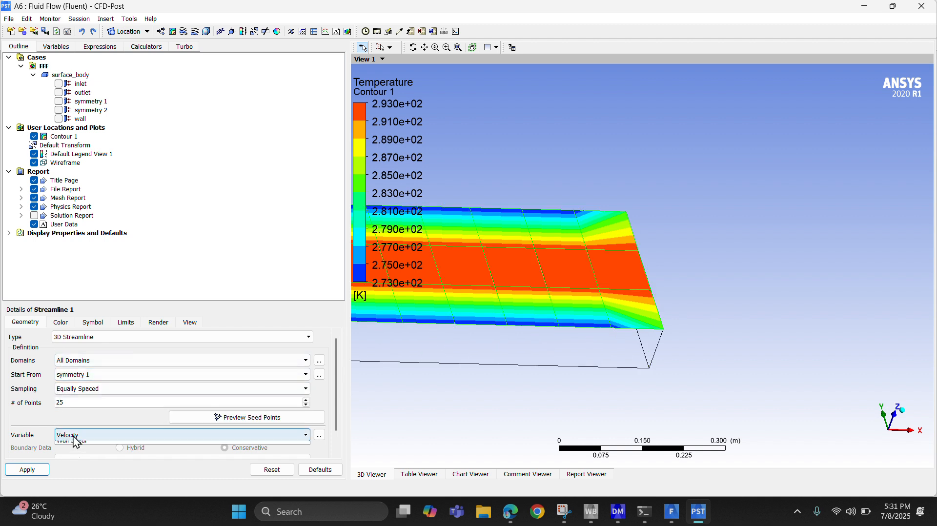
pyautogui.click(28, 469)
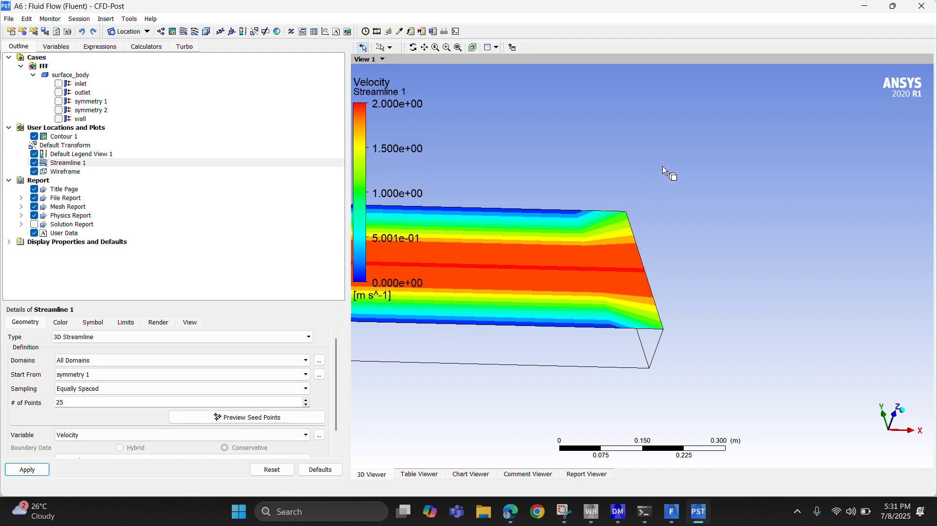
# Inspect the streamlines at the pipe's end, reopen Contour 1 and reapply its Temperature plot.
pyautogui.moveTo(664, 170); pyautogui.dragTo(685, 205, button='middle')
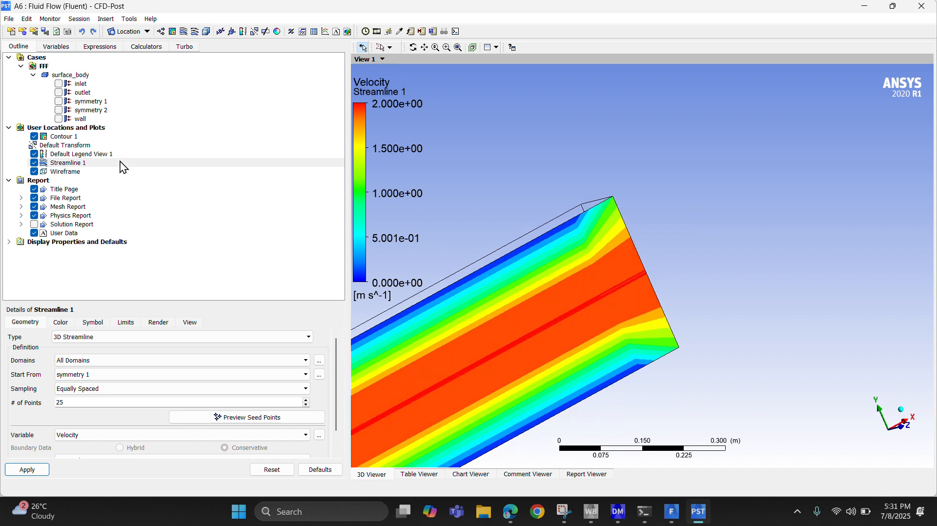
pyautogui.click(55, 137)
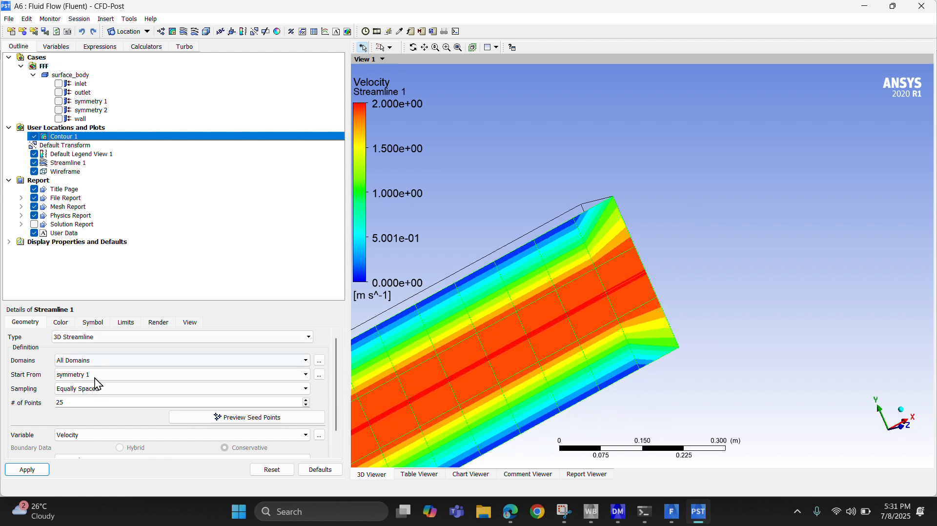
pyautogui.doubleClick(58, 139)
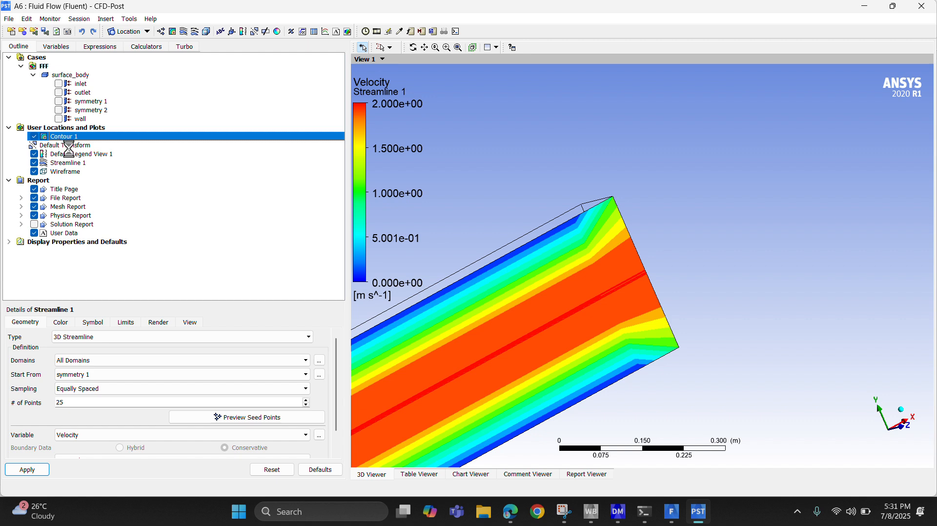
pyautogui.click(26, 471)
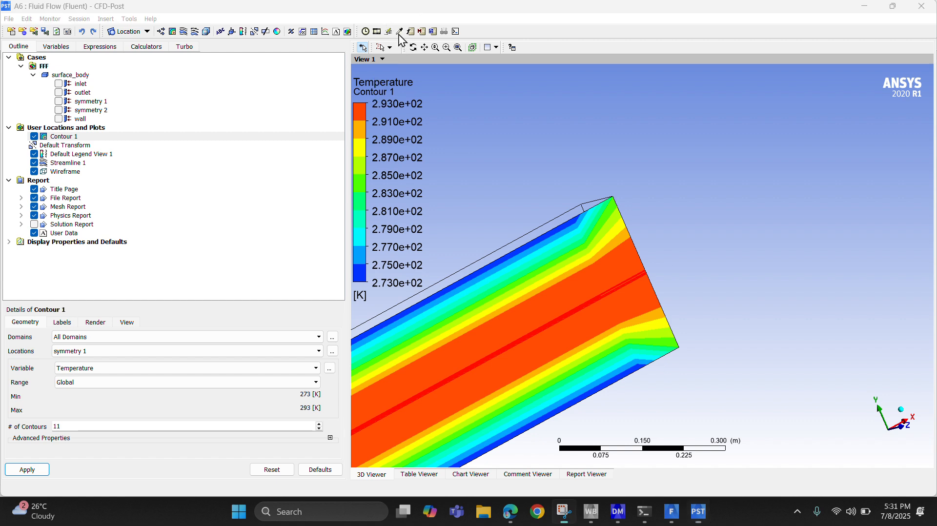
# Try to probe the temperature contour at the centre of the pipe's end face.
pyautogui.click(399, 33)
pyautogui.moveTo(636, 257); pyautogui.dragTo(652, 285, button='middle')
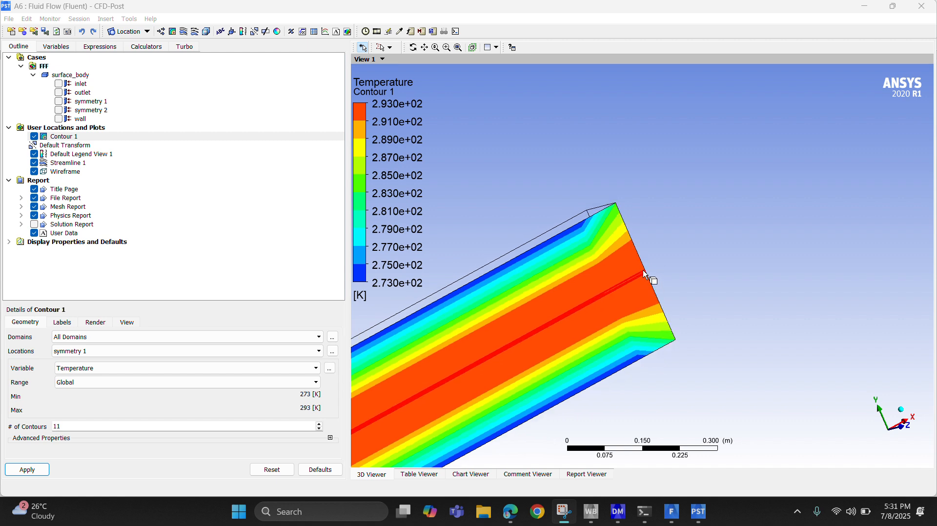
pyautogui.click(648, 278)
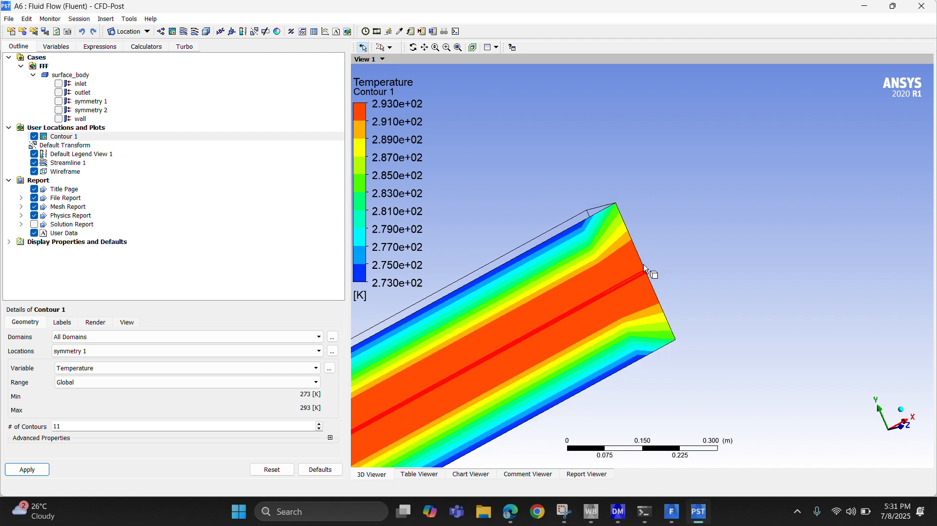
pyautogui.click(645, 268)
pyautogui.click(362, 47)
pyautogui.click(450, 7)
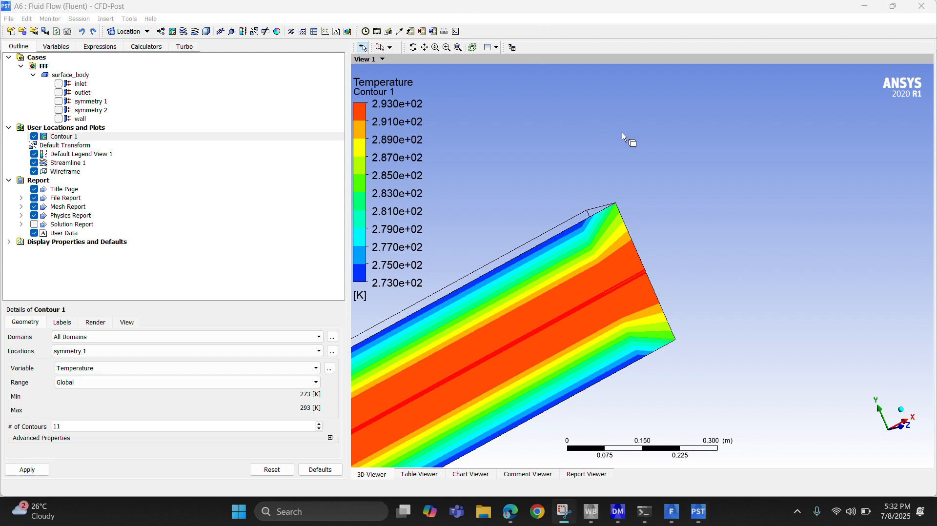
pyautogui.click(894, 6)
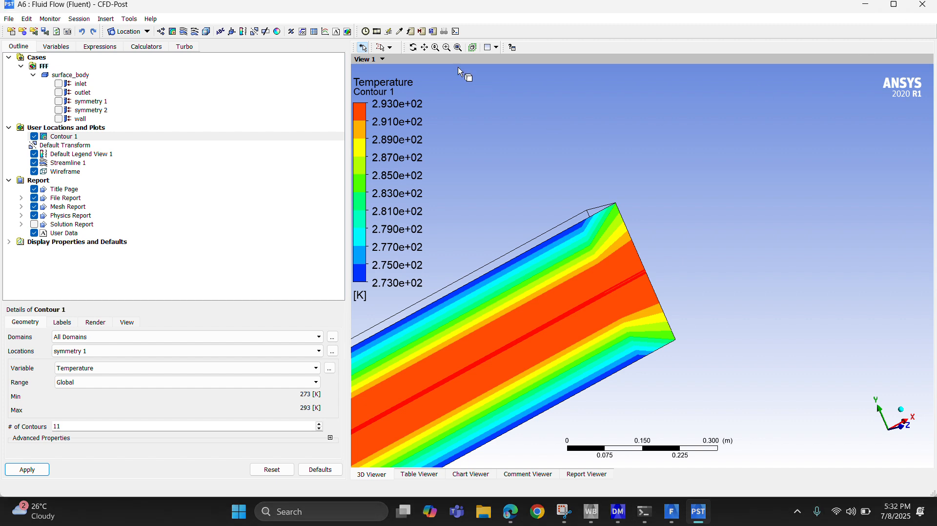
pyautogui.click(438, 8)
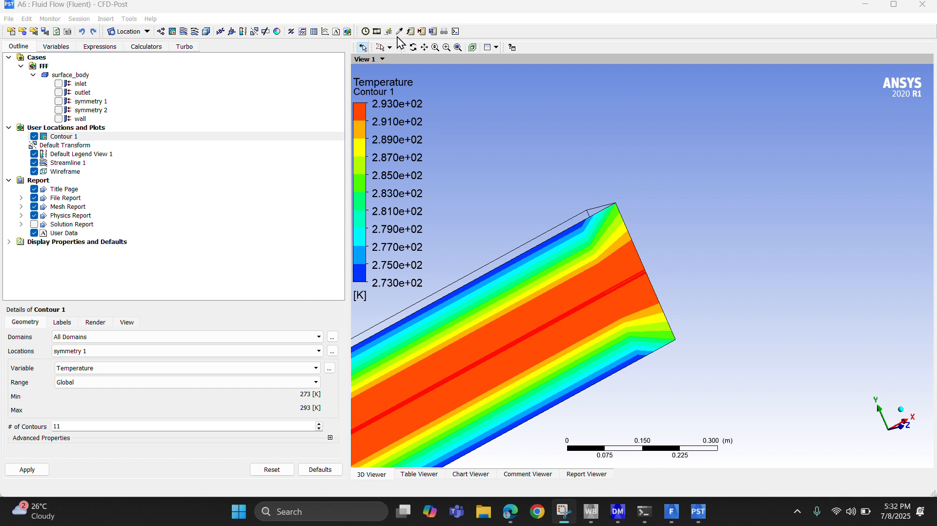
pyautogui.click(642, 275)
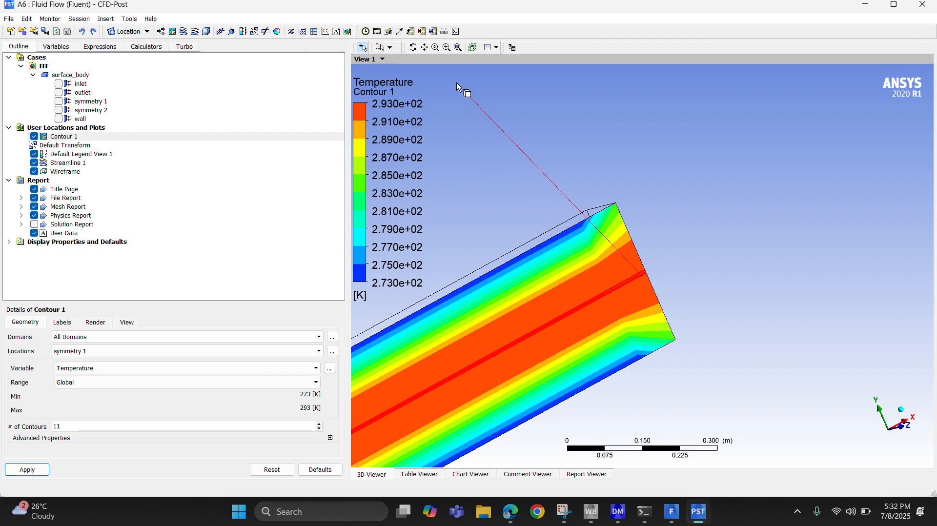
# Switch the 3D viewer to Single Select and try to probe the temperature contour near the pipe's end with it.
pyautogui.click(363, 48)
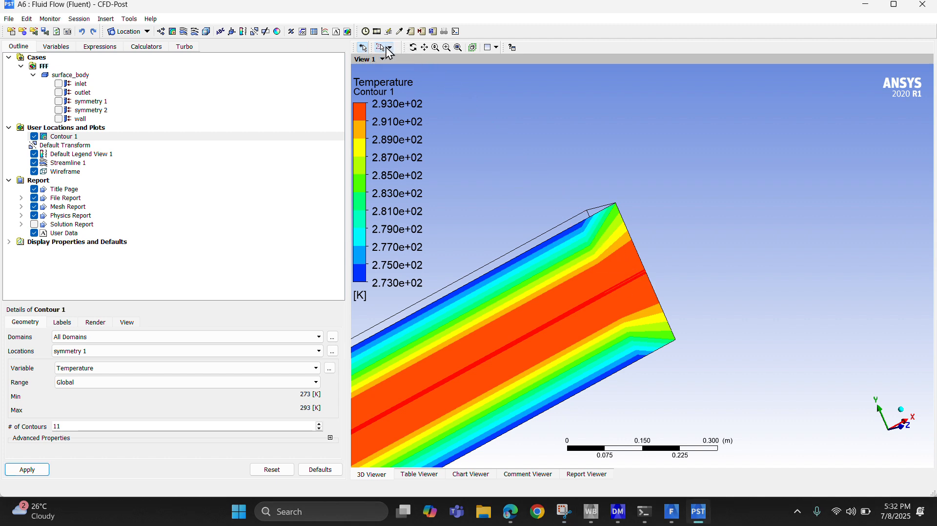
pyautogui.click(389, 47)
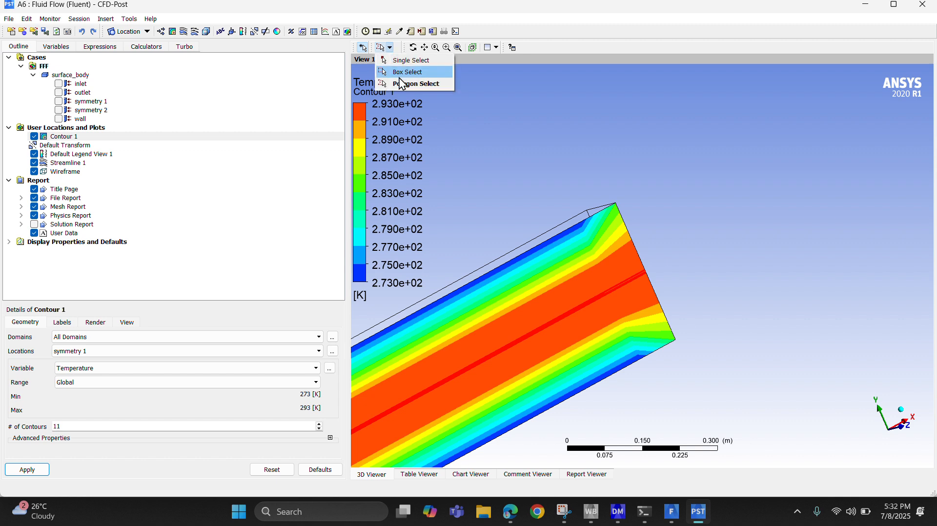
pyautogui.click(399, 62)
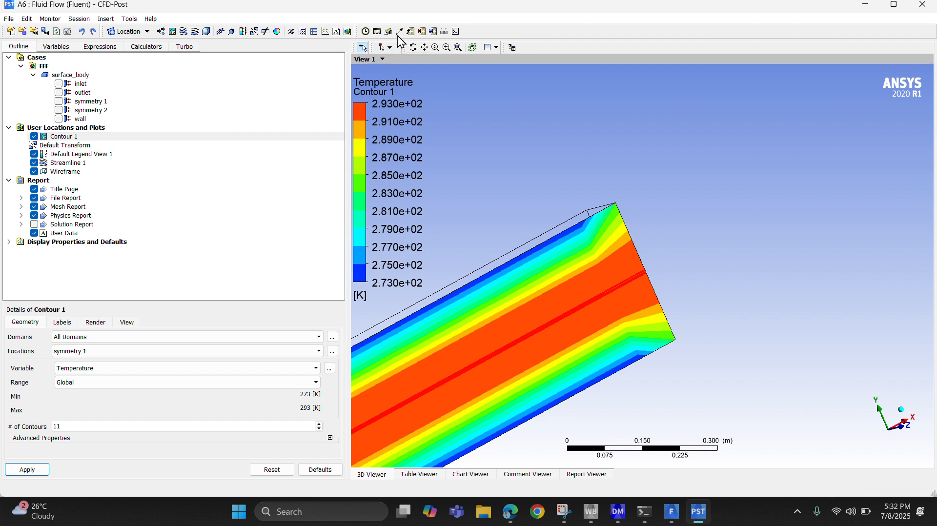
pyautogui.click(398, 36)
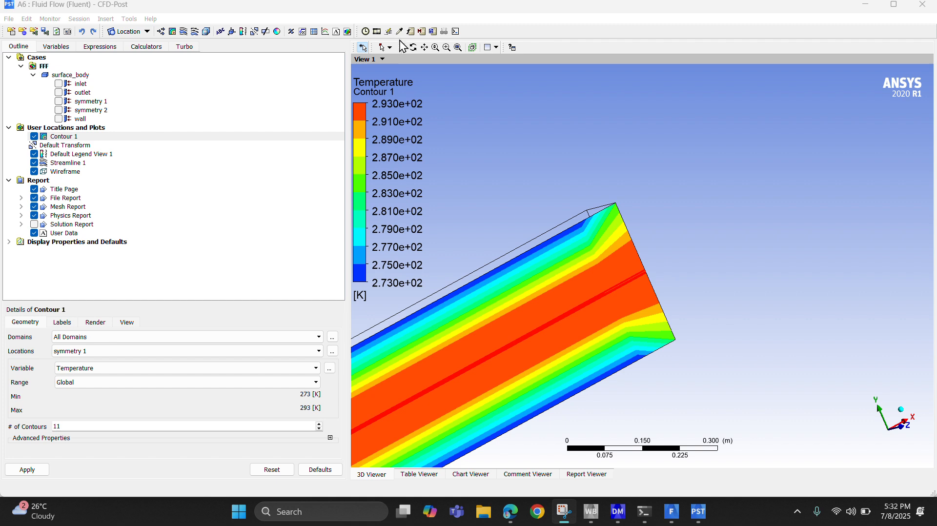
pyautogui.click(628, 264)
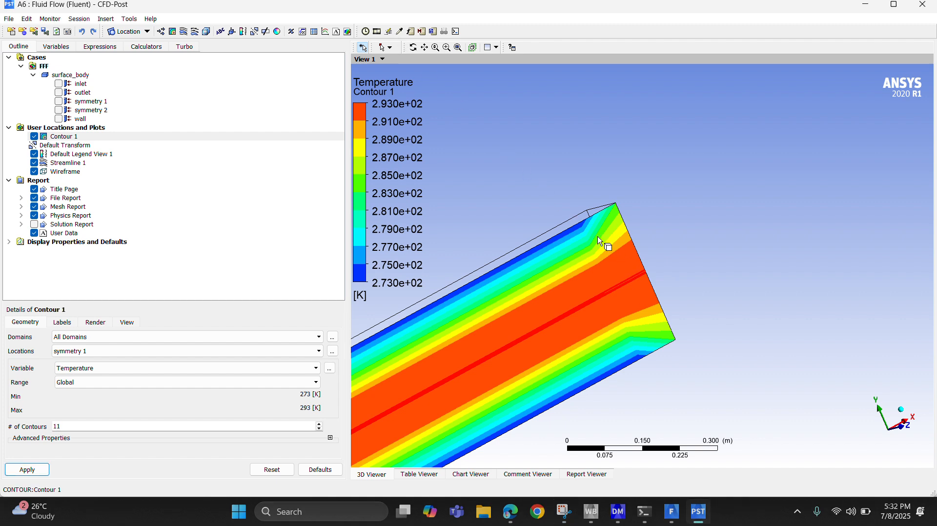
pyautogui.scroll(-3, 619, 295)
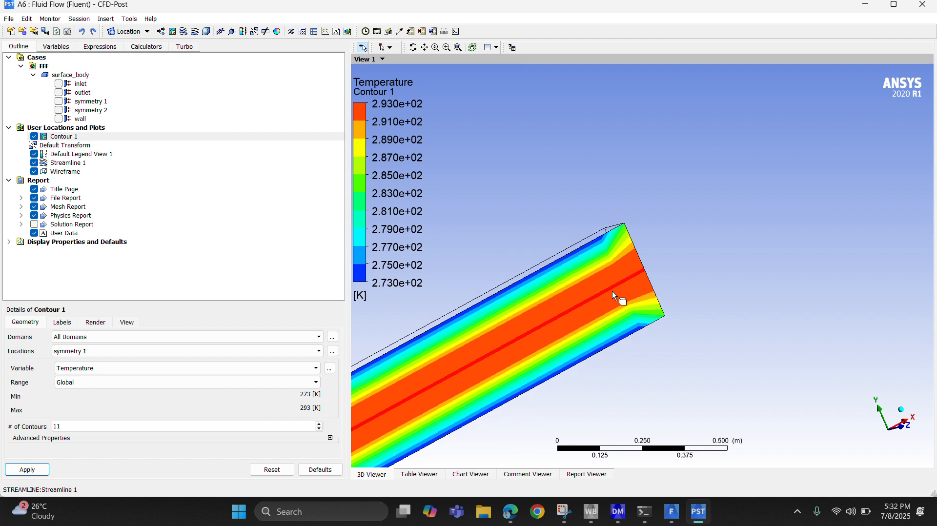
# Align the view with the +Z axis and try to probe the contour on the centreline at the pipe's +X end.
pyautogui.scroll(-3, 612, 291)
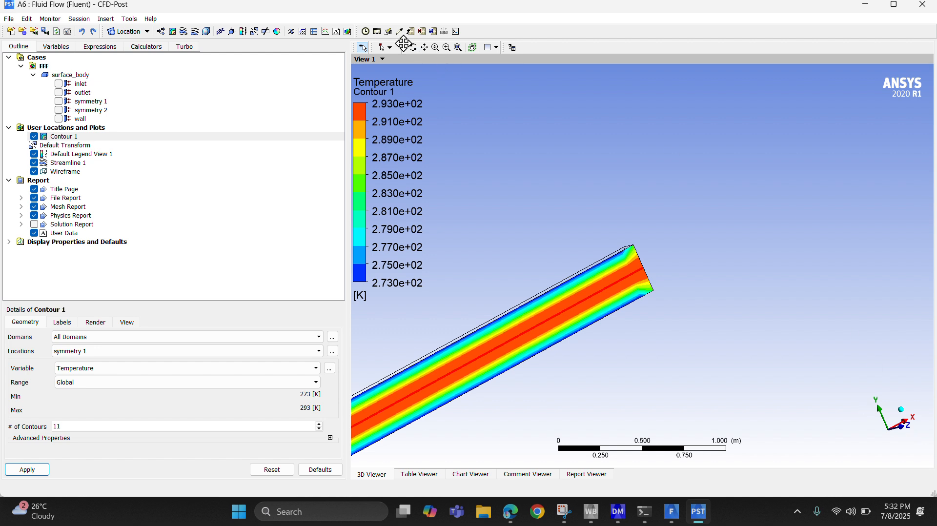
pyautogui.click(422, 48)
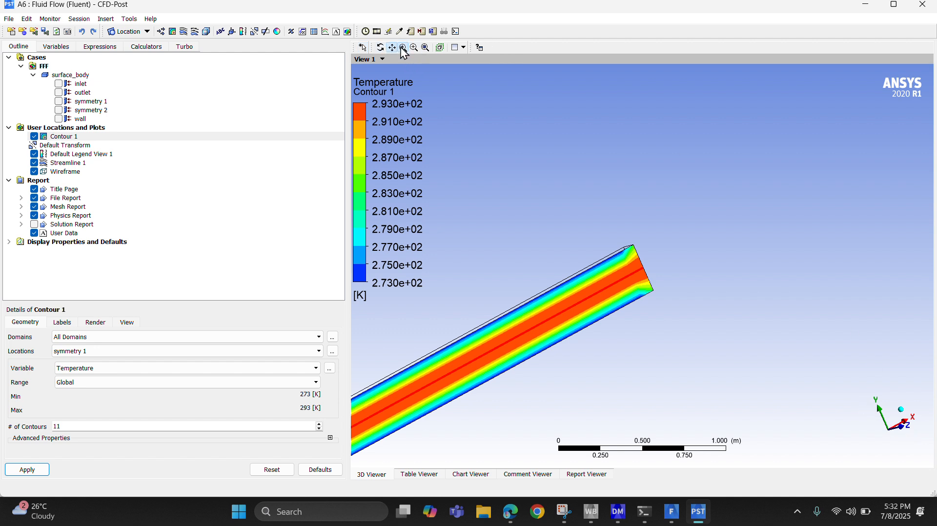
pyautogui.click(628, 284)
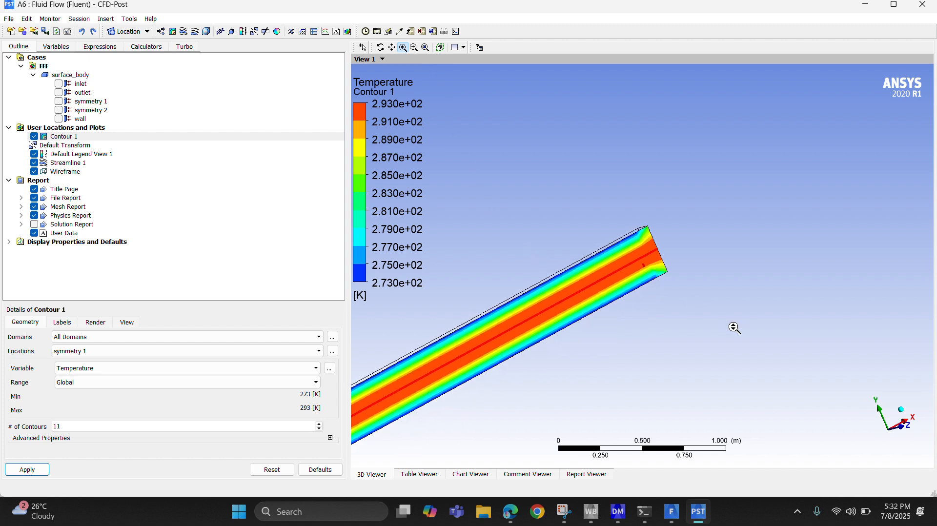
pyautogui.click(902, 432)
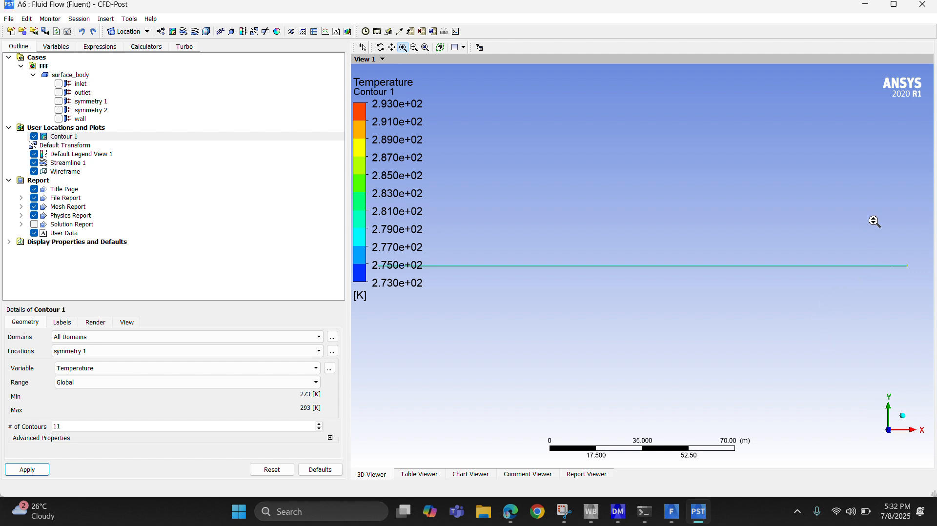
pyautogui.moveTo(882, 240); pyautogui.dragTo(936, 318)
pyautogui.moveTo(580, 166); pyautogui.dragTo(652, 232)
pyautogui.moveTo(606, 190); pyautogui.dragTo(711, 278)
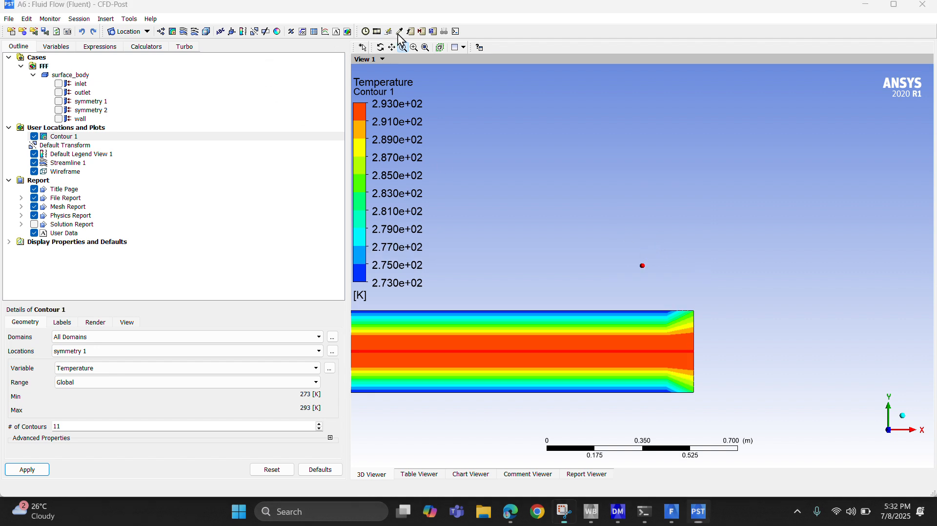
pyautogui.click(689, 351)
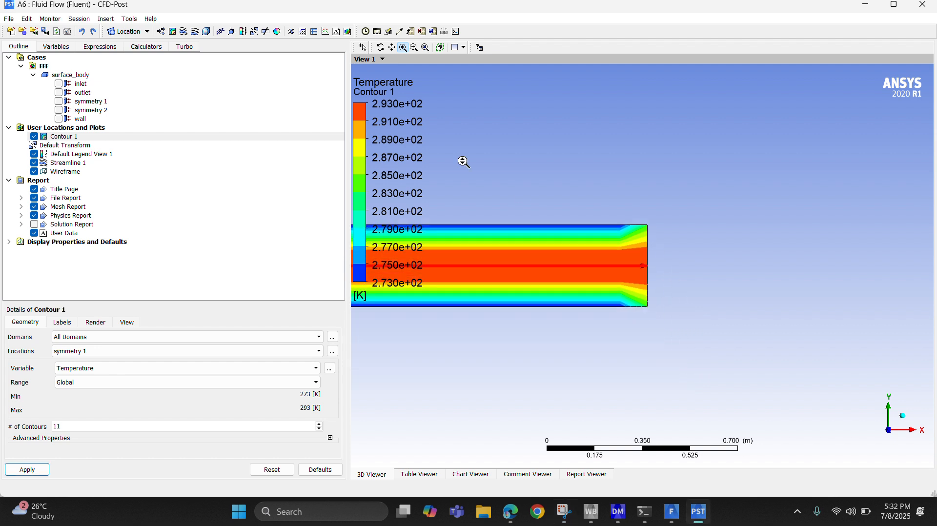
pyautogui.press('super+shift+s')
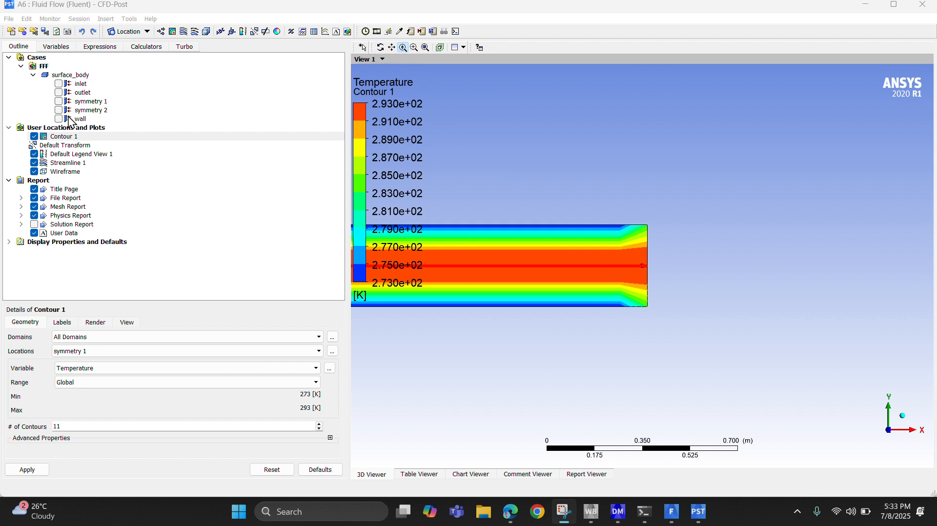
# Select Contour 1, try the Probe tool with it and look closely at the contour at the pipe's end.
pyautogui.click(68, 155)
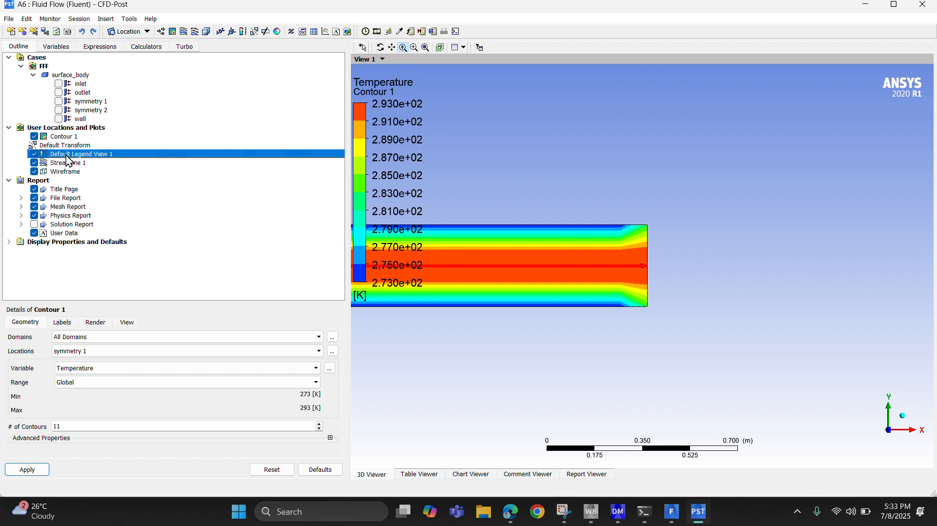
pyautogui.click(63, 137)
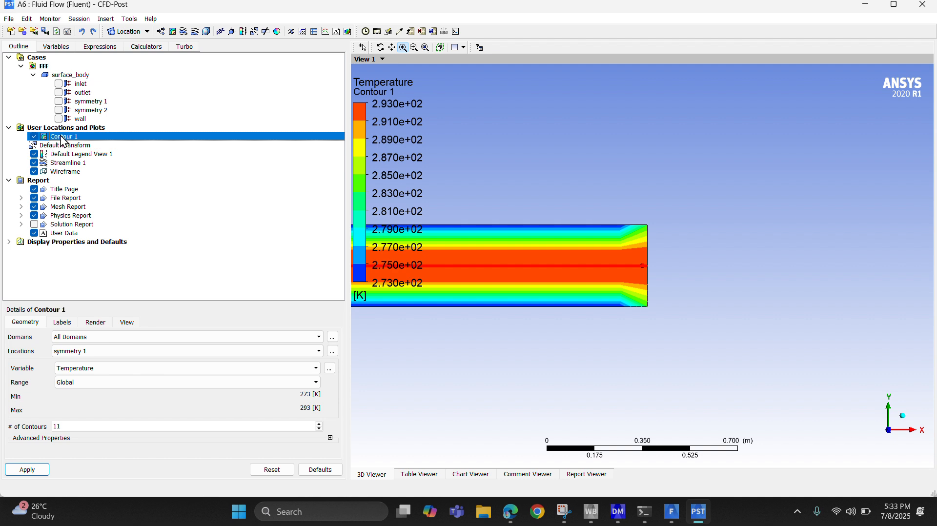
pyautogui.click(398, 32)
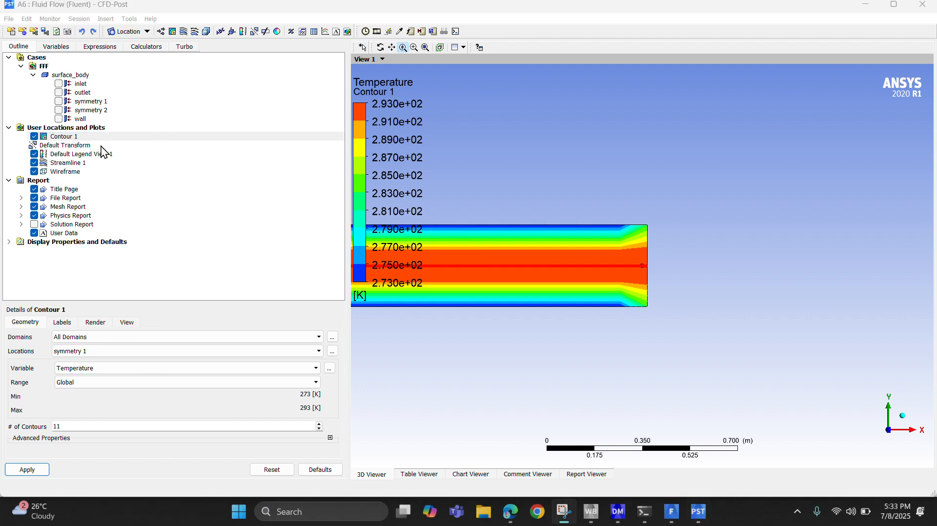
pyautogui.click(62, 139)
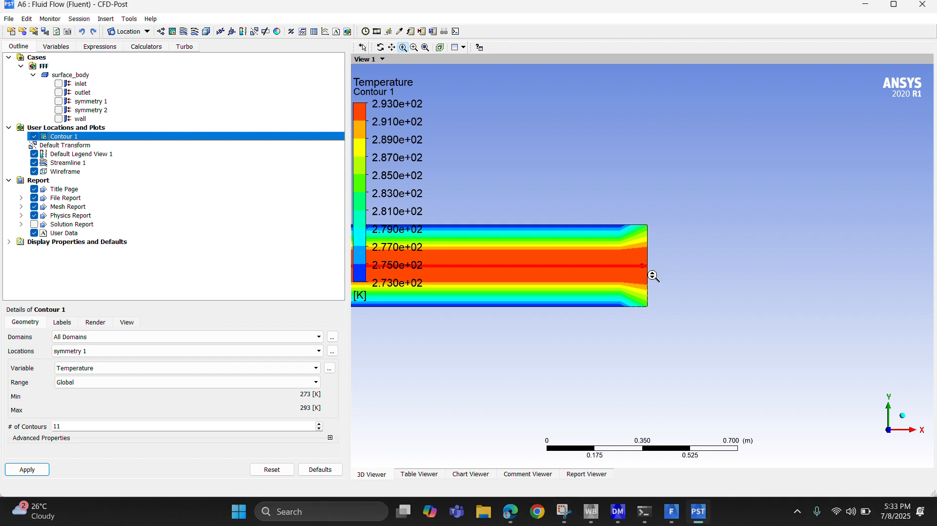
pyautogui.scroll(6, 624, 283)
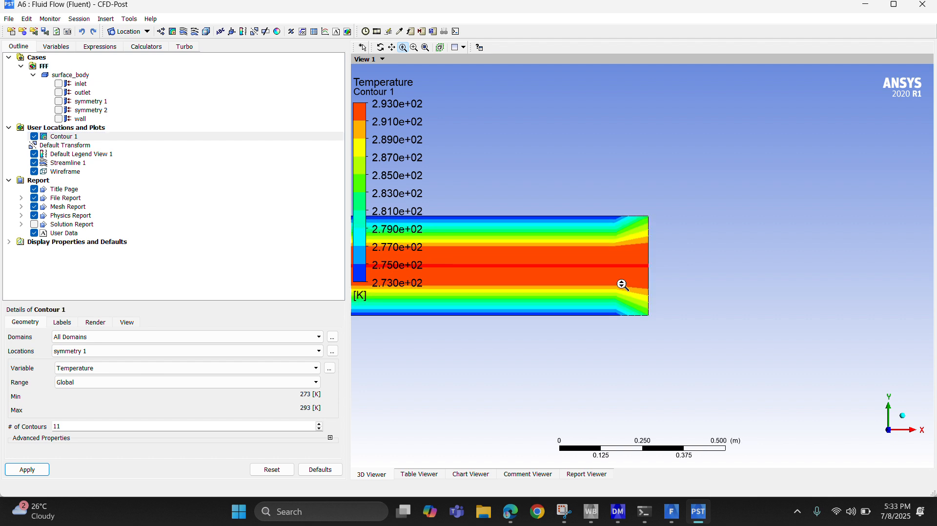
pyautogui.scroll(1, 631, 271)
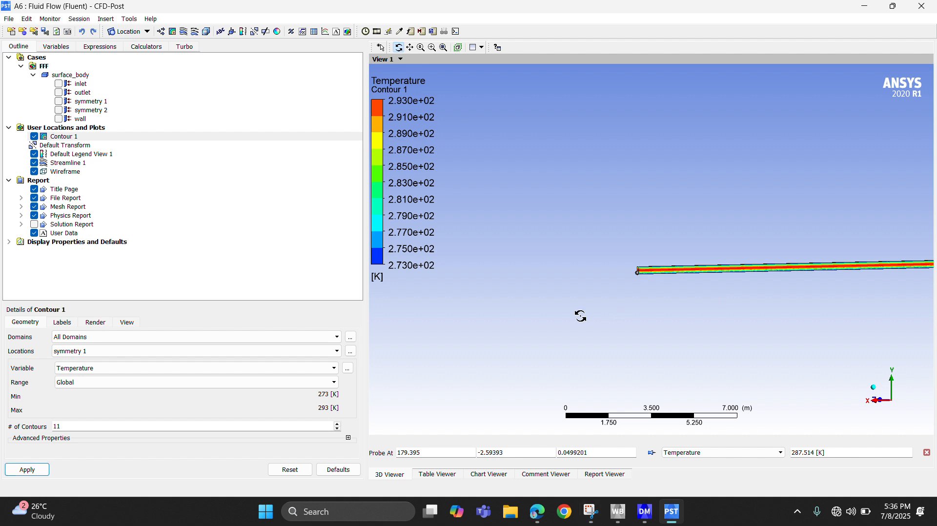
# Restore the maximized window to a smaller size and examine the temperature contour at the pipe's +X end up close.
pyautogui.moveTo(577, 316); pyautogui.dragTo(604, 322)
pyautogui.scroll(5, 604, 322)
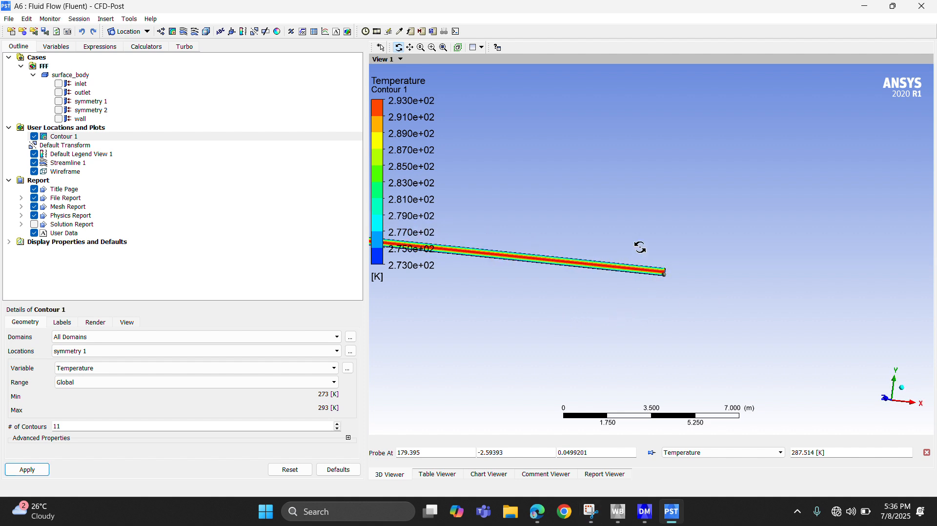
pyautogui.scroll(4, 595, 331)
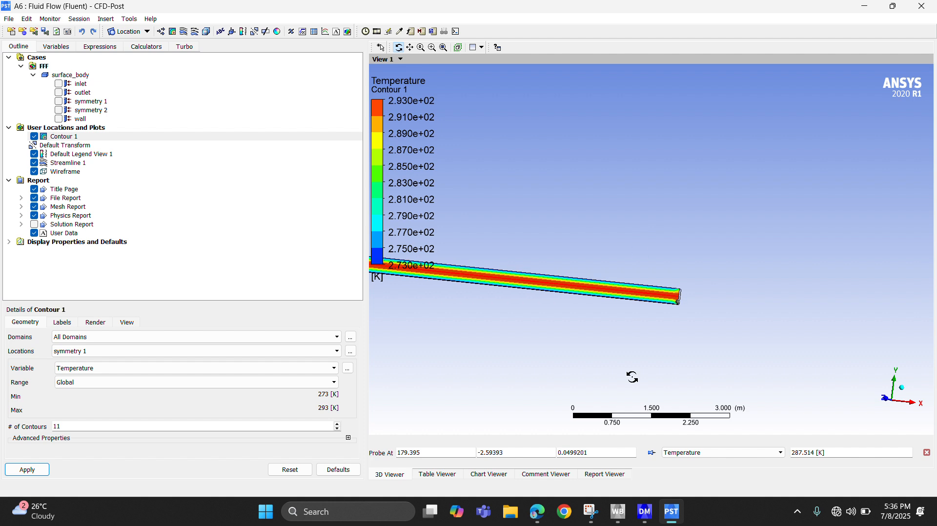
pyautogui.scroll(1, 633, 309)
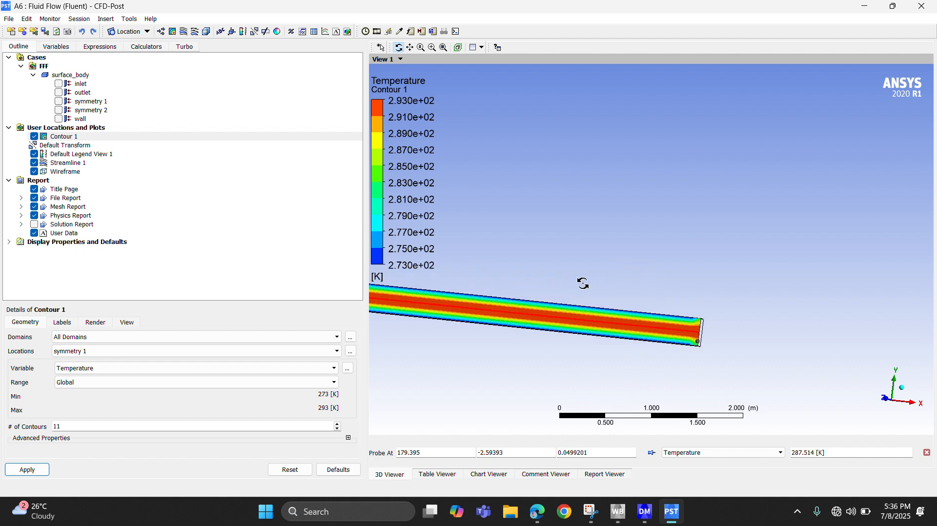
pyautogui.doubleClick(632, 9)
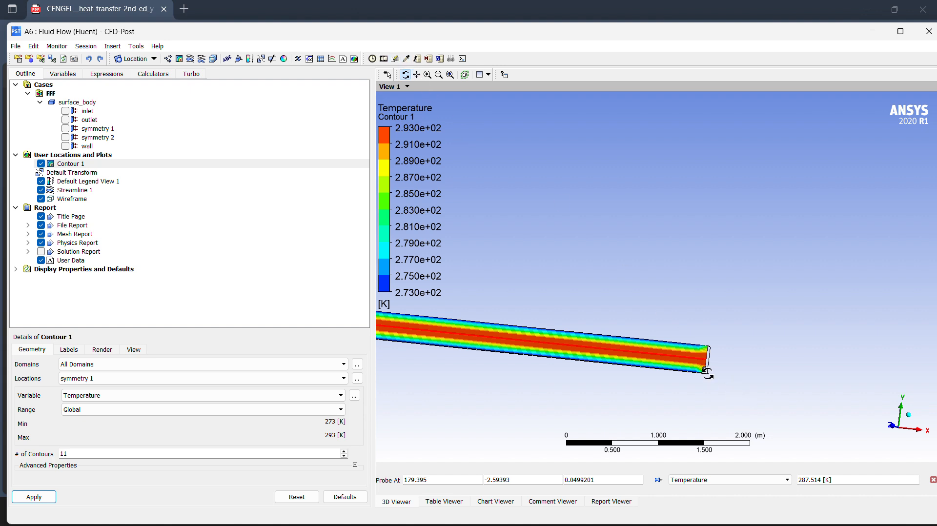
pyautogui.scroll(2, 706, 344)
pyautogui.moveTo(704, 312); pyautogui.dragTo(746, 454, button='right')
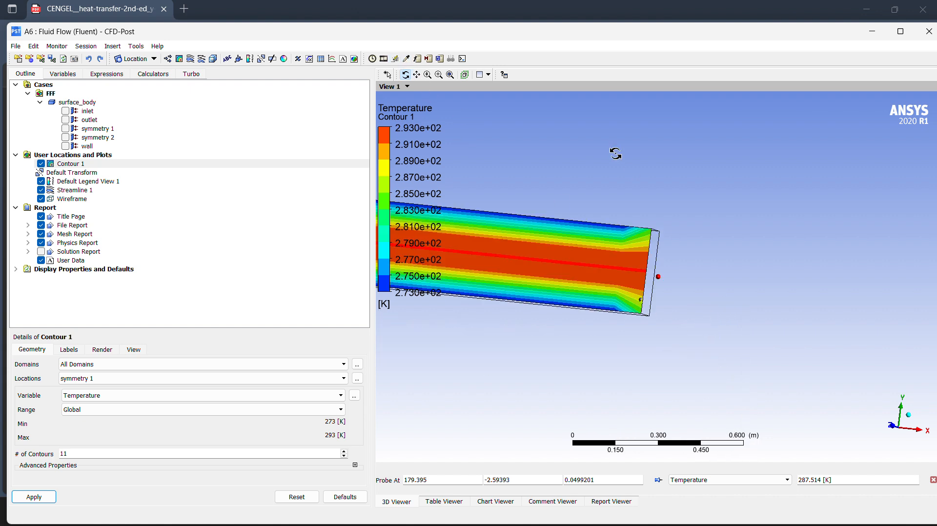
pyautogui.scroll(2, 726, 376)
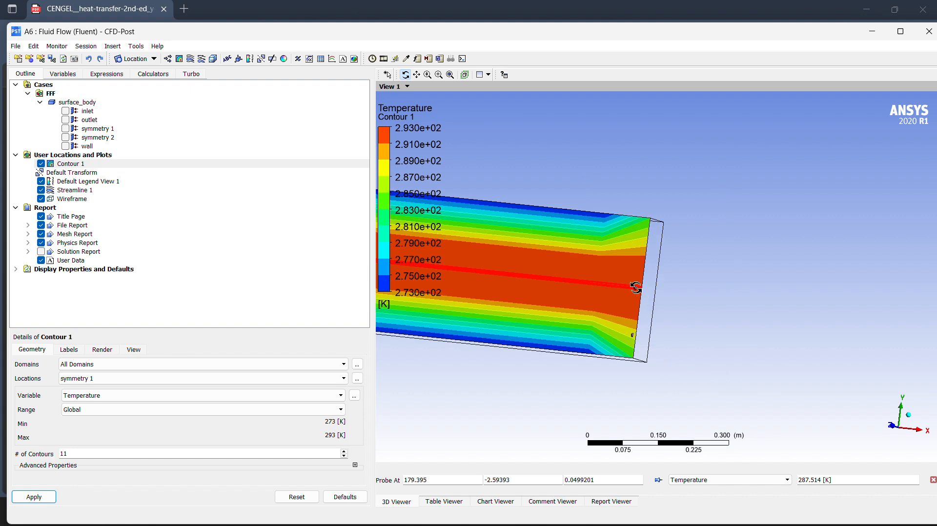
pyautogui.moveTo(635, 288); pyautogui.dragTo(658, 288)
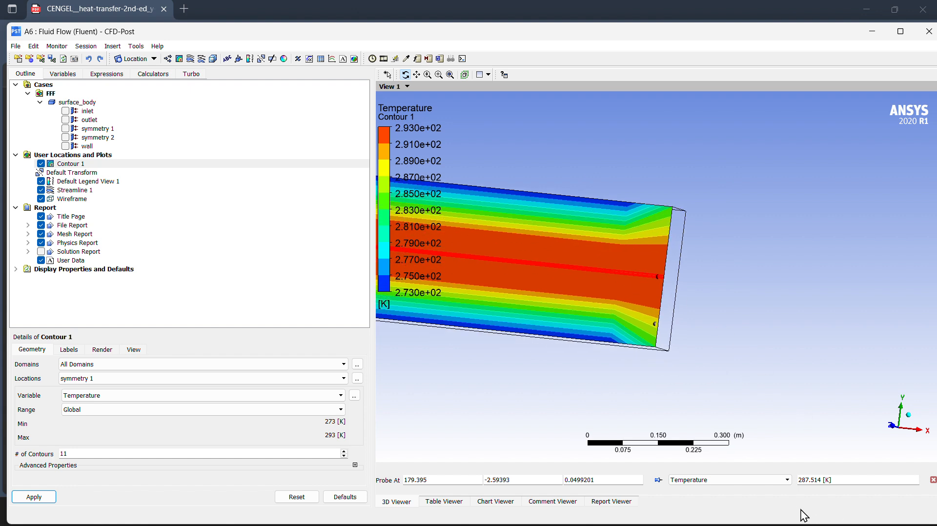
# Try the viewer's box zoom and zoom modes while centring the view on the middle of the pipe's end.
pyautogui.click(660, 295)
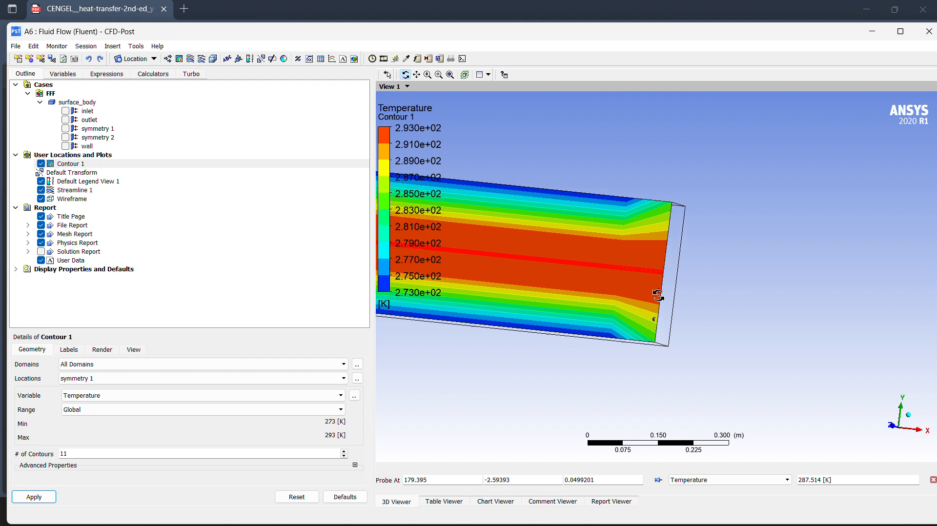
pyautogui.click(436, 75)
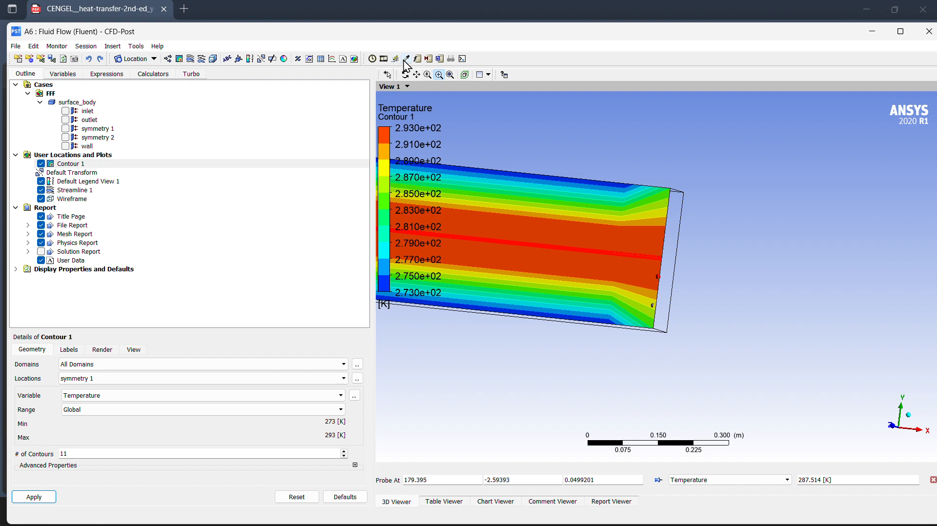
pyautogui.keyDown('ctrl'); pyautogui.moveTo(654, 262); pyautogui.dragTo(658, 276, button='middle'); pyautogui.keyUp('ctrl')
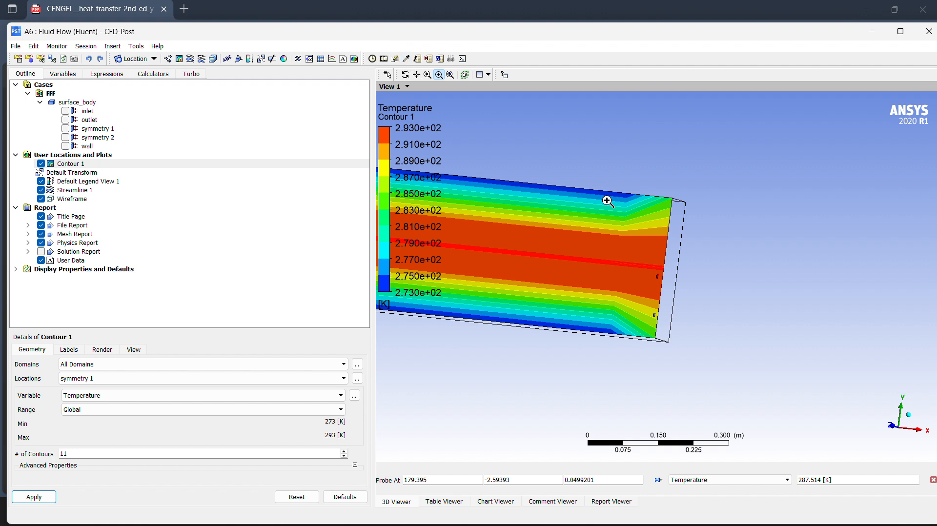
pyautogui.click(428, 74)
pyautogui.keyDown('ctrl'); pyautogui.moveTo(663, 260); pyautogui.dragTo(658, 275, button='middle'); pyautogui.keyUp('ctrl')
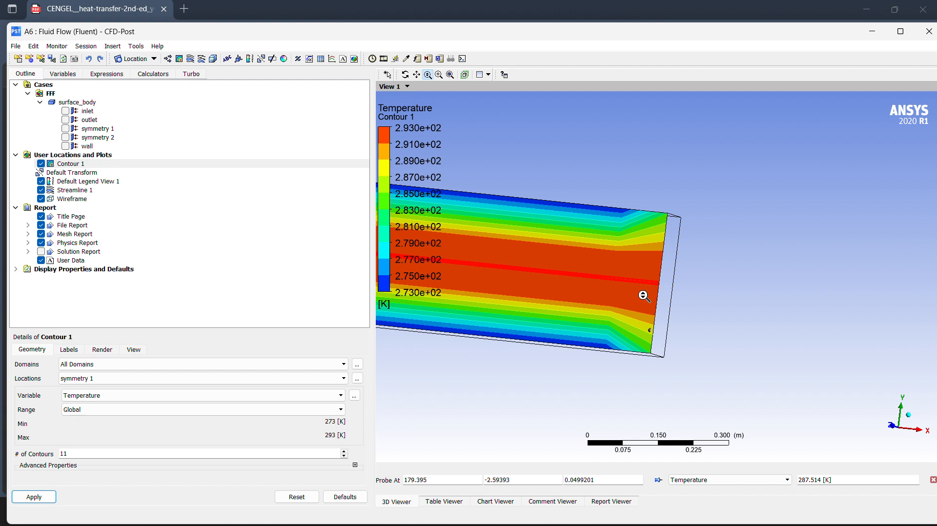
# Fit the whole pipe in the viewer and box-zoom onto its +X end for a close view of the temperature contour.
pyautogui.moveTo(644, 297); pyautogui.dragTo(590, 249)
pyautogui.click(588, 249)
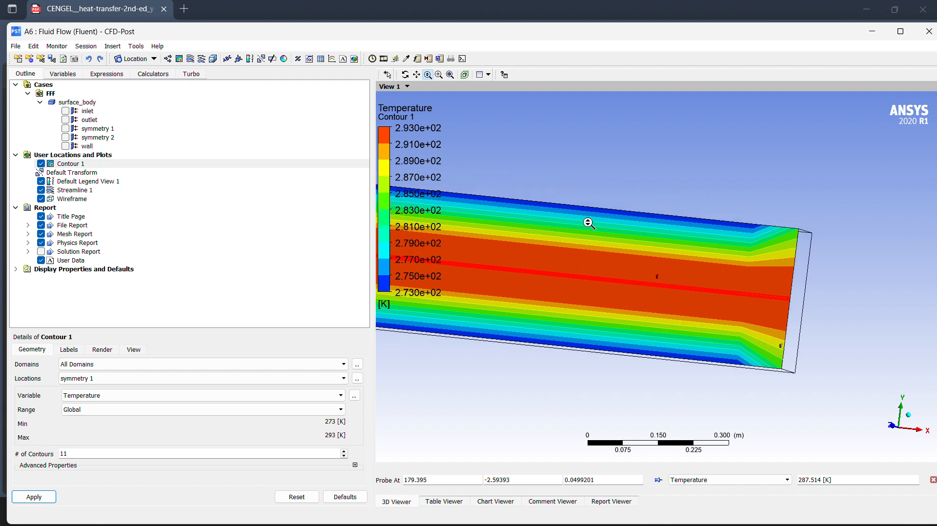
pyautogui.click(449, 74)
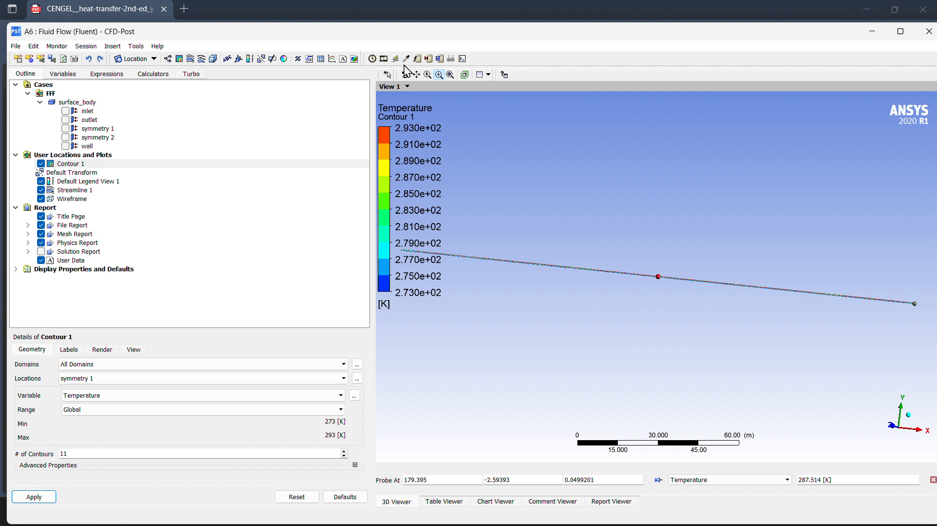
pyautogui.moveTo(882, 270); pyautogui.dragTo(933, 371)
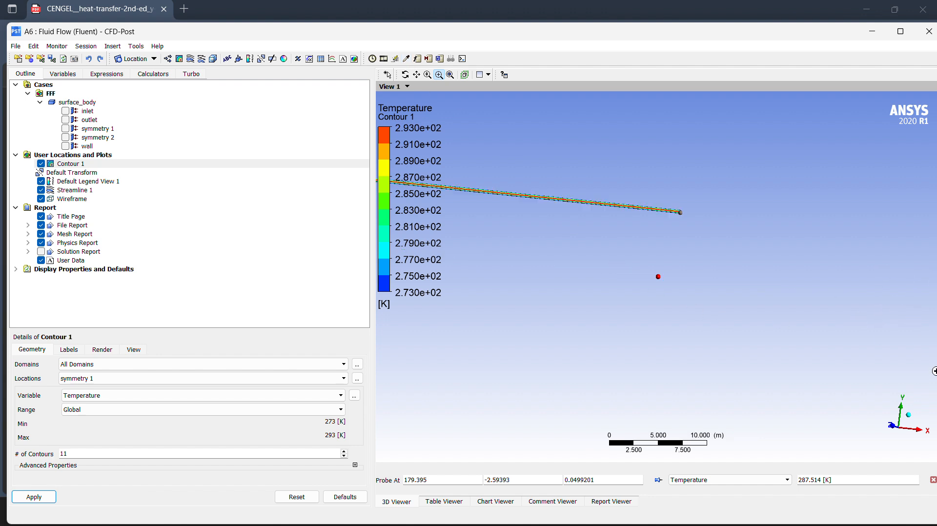
pyautogui.moveTo(675, 180); pyautogui.dragTo(646, 249)
pyautogui.moveTo(609, 154); pyautogui.dragTo(676, 251)
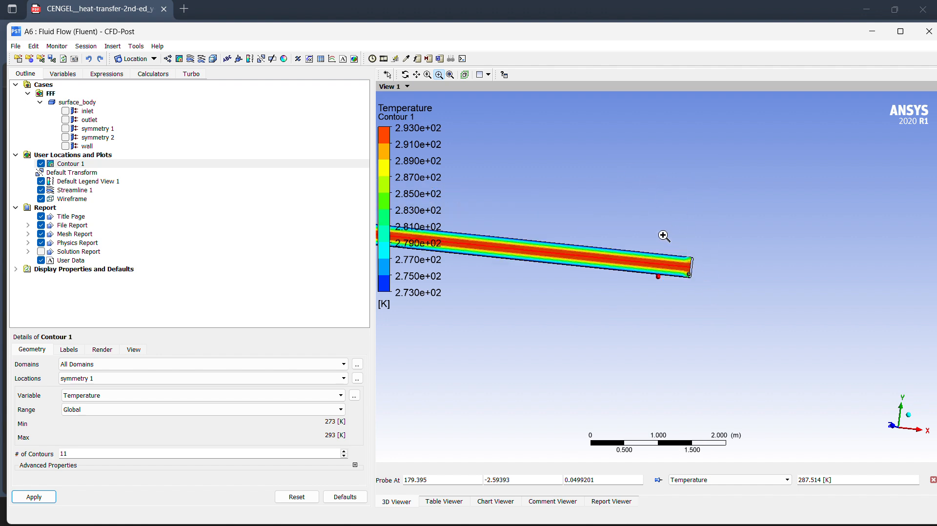
pyautogui.moveTo(657, 220); pyautogui.dragTo(749, 377)
pyautogui.moveTo(585, 148); pyautogui.dragTo(655, 283)
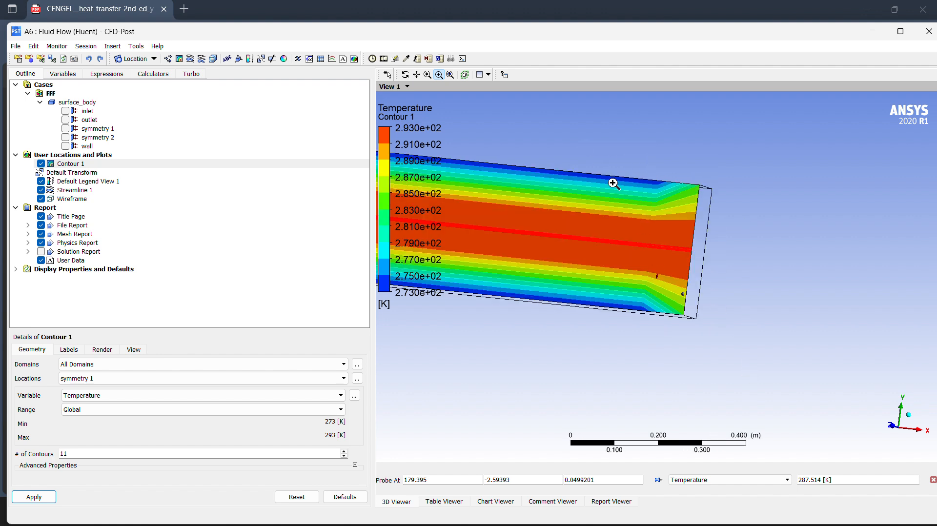
pyautogui.moveTo(644, 143); pyautogui.dragTo(757, 356)
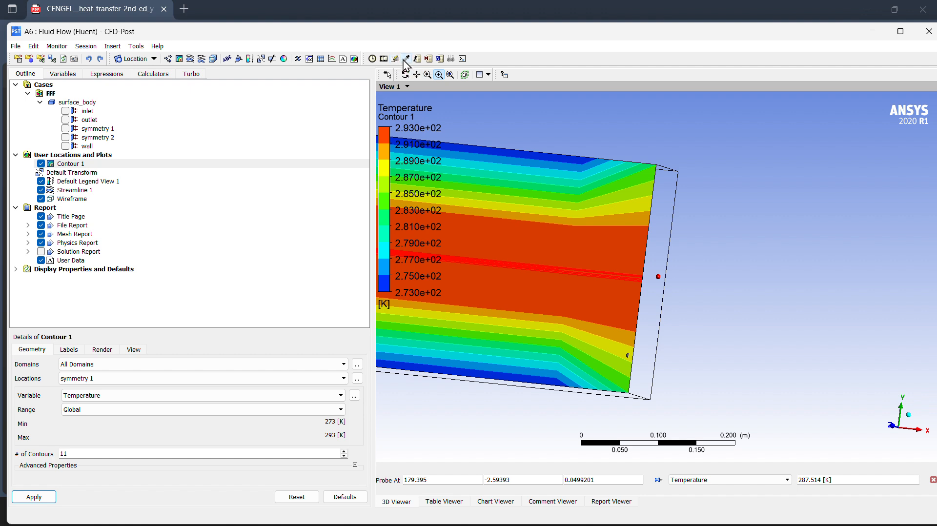
# Try to probe the temperature at several points on the contour close to the pipe's outlet edge.
pyautogui.click(634, 291)
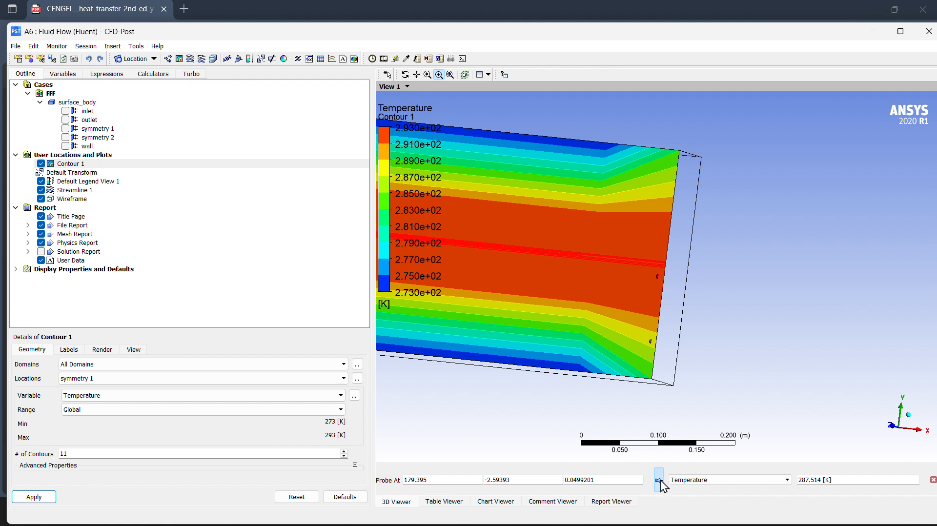
pyautogui.click(652, 279)
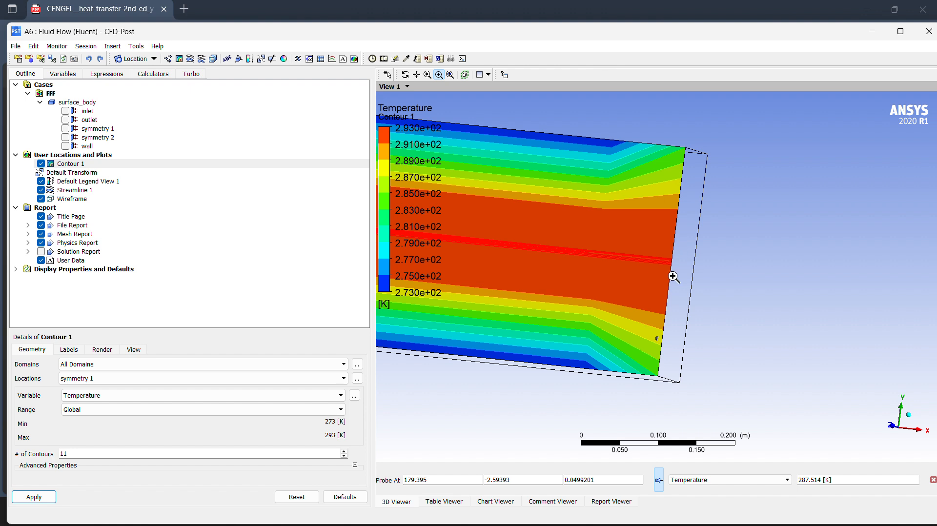
pyautogui.click(663, 276)
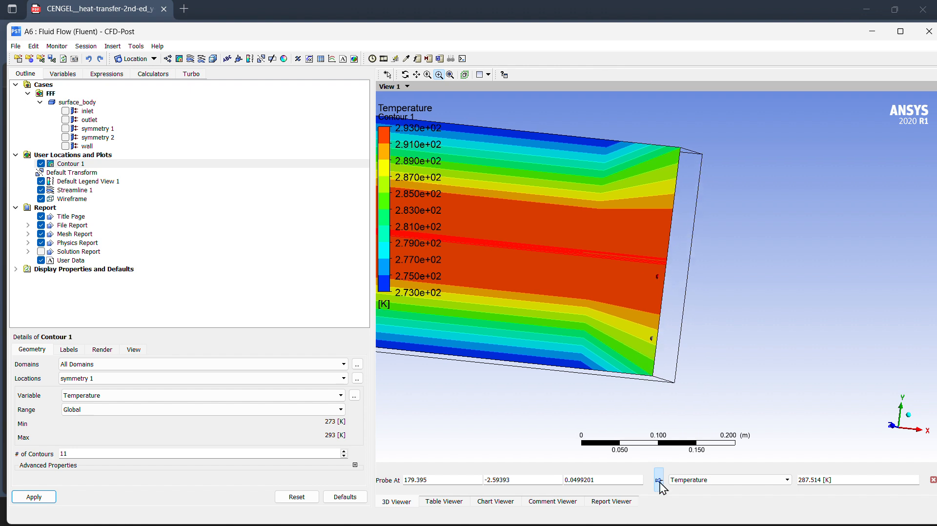
pyautogui.click(653, 336)
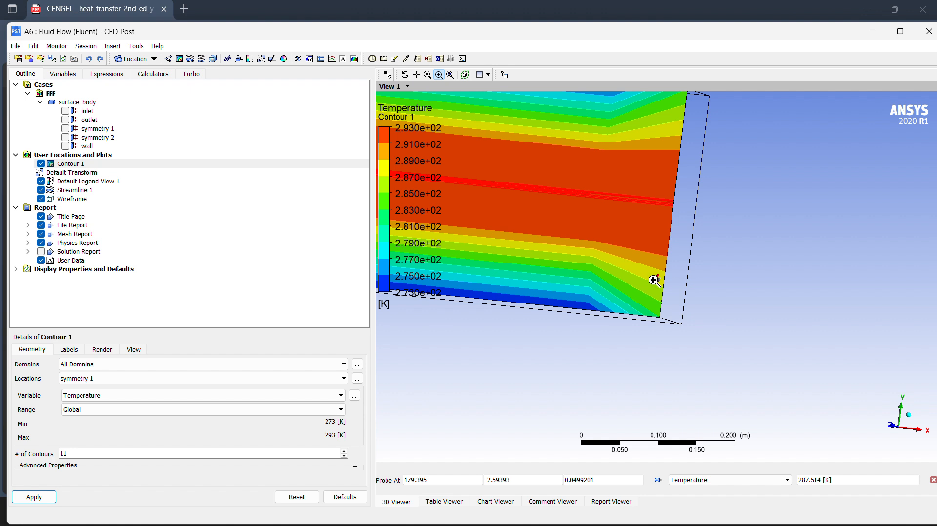
pyautogui.click(667, 232)
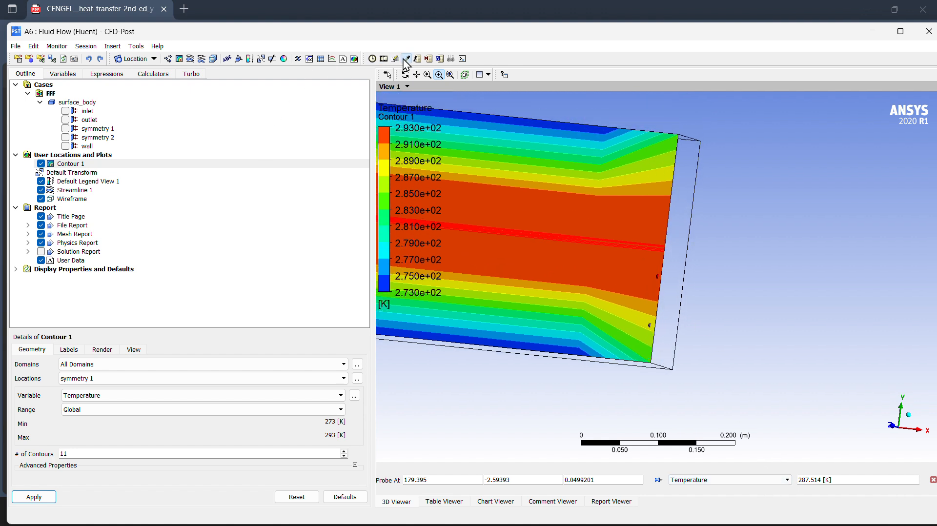
pyautogui.click(653, 227)
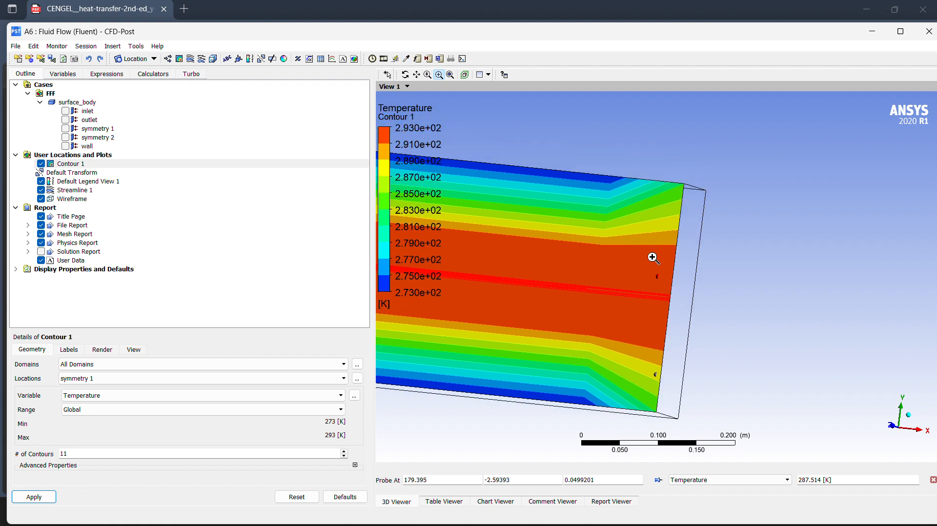
pyautogui.click(655, 307)
pyautogui.click(664, 304)
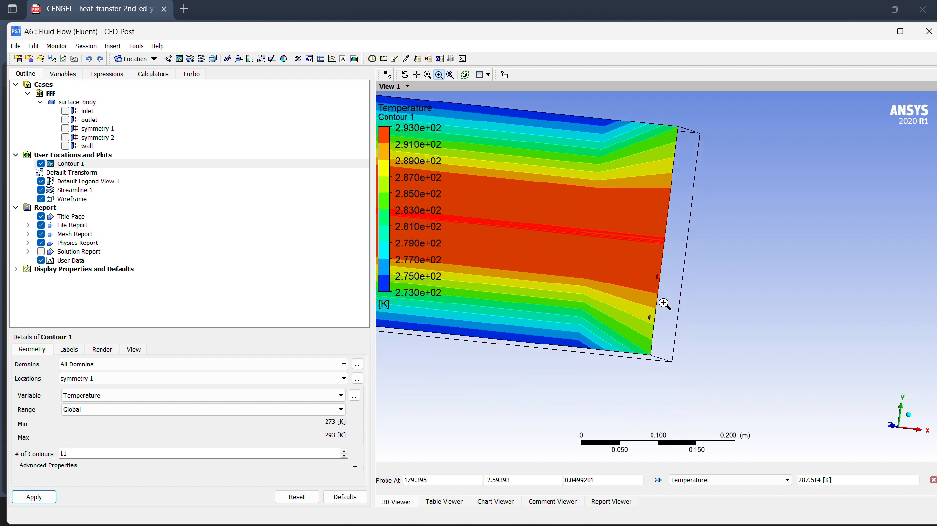
pyautogui.click(656, 225)
pyautogui.keyDown('ctrl'); pyautogui.moveTo(660, 245); pyautogui.dragTo(658, 271, button='middle'); pyautogui.keyUp('ctrl')
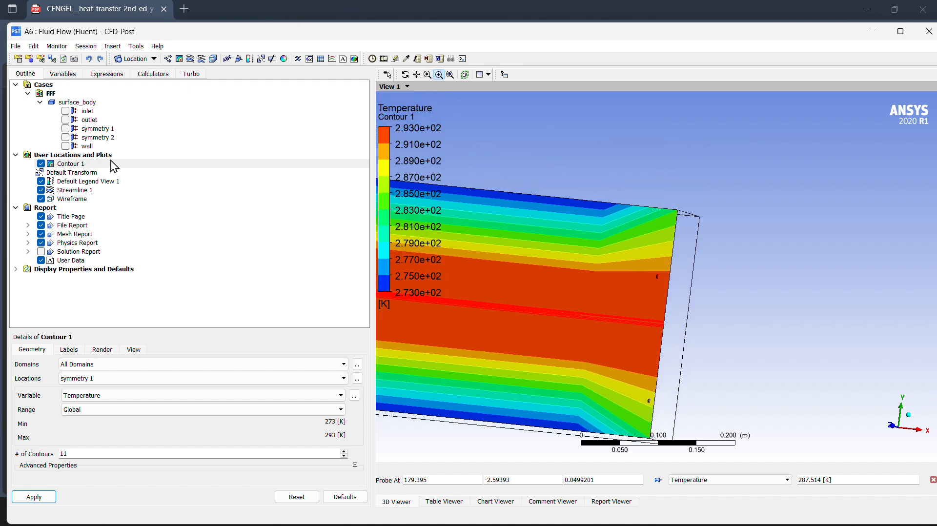
# Select Contour 1 again and retry probing its temperature around the centreline at the pipe's outlet.
pyautogui.click(81, 190)
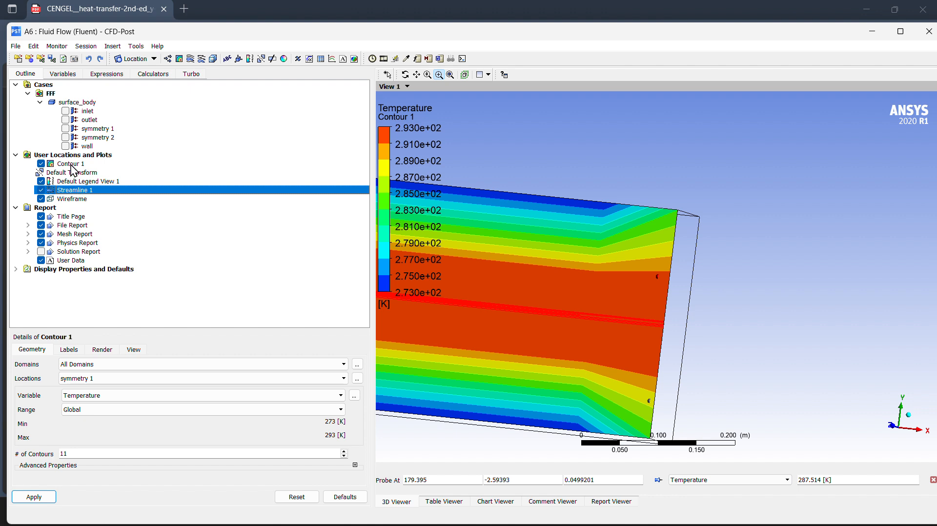
pyautogui.click(72, 165)
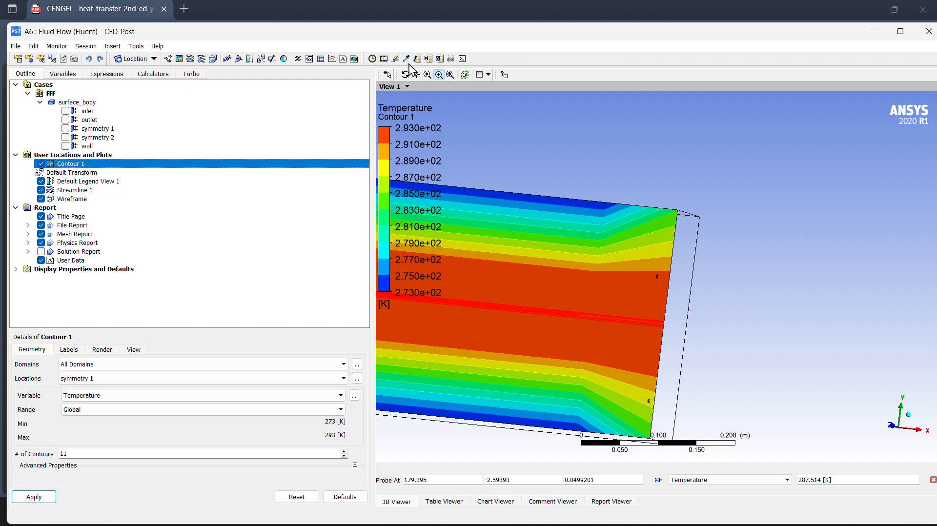
pyautogui.keyDown('ctrl'); pyautogui.moveTo(661, 317); pyautogui.dragTo(658, 277, button='middle'); pyautogui.keyUp('ctrl')
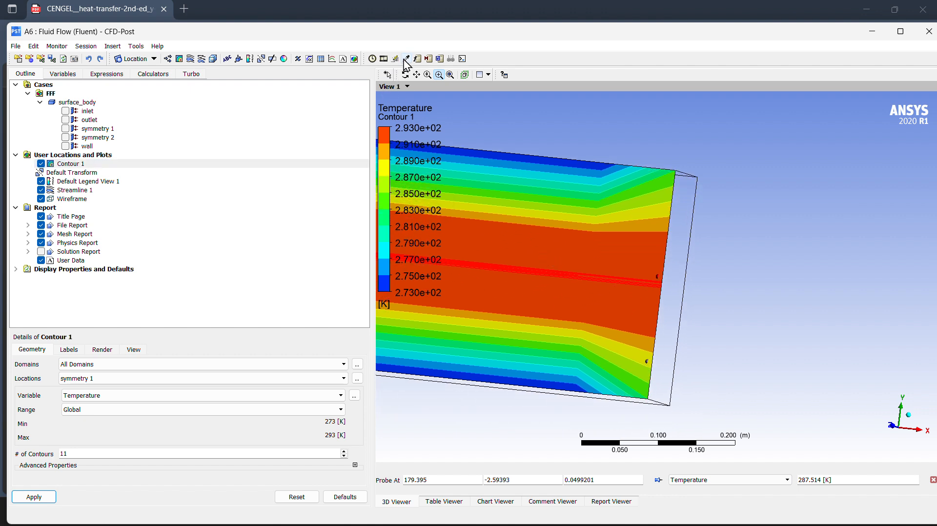
pyautogui.click(661, 281)
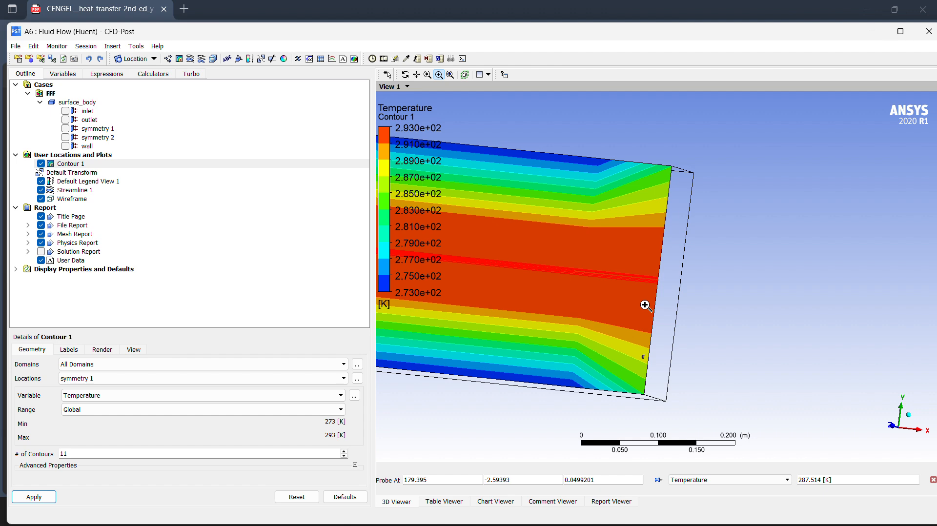
pyautogui.click(645, 305)
pyautogui.click(639, 248)
pyautogui.click(637, 222)
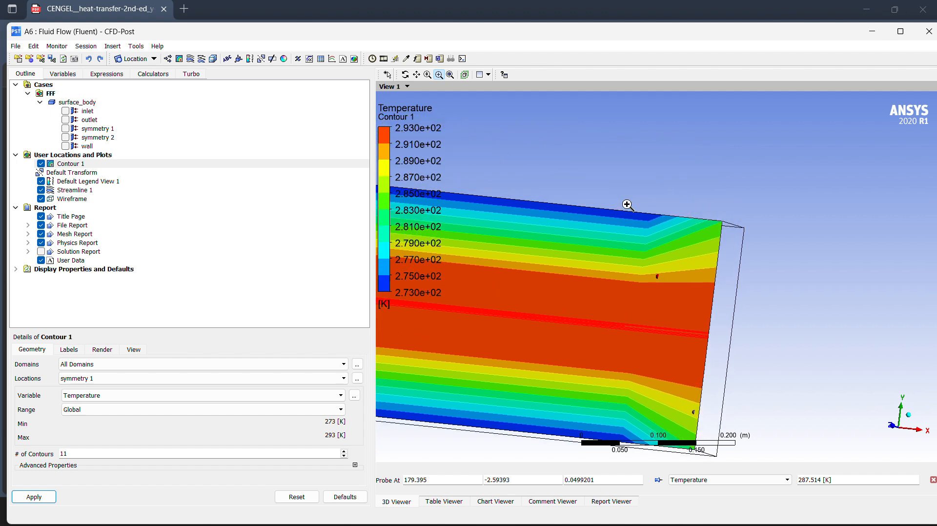
# Try the viewer's selection and zoom modes for probing the contour where the centreline meets the outlet edge.
pyautogui.click(388, 74)
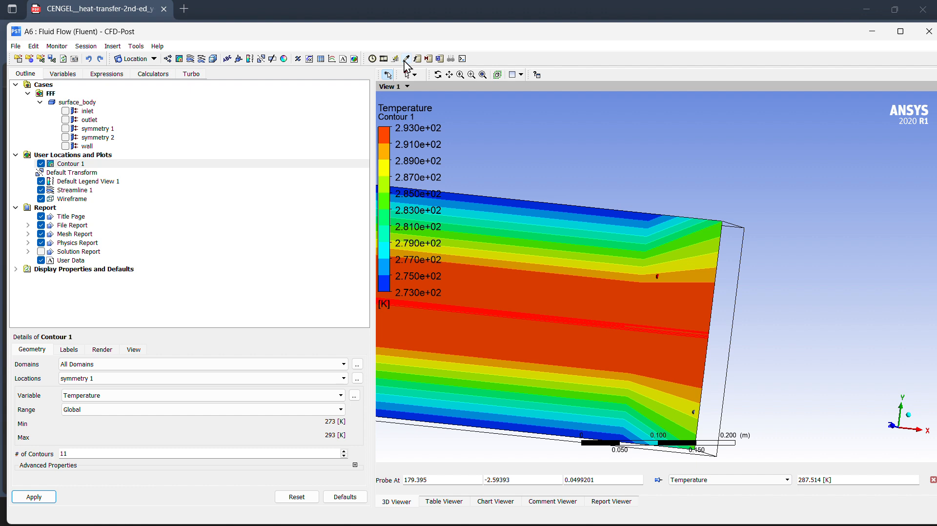
pyautogui.click(445, 74)
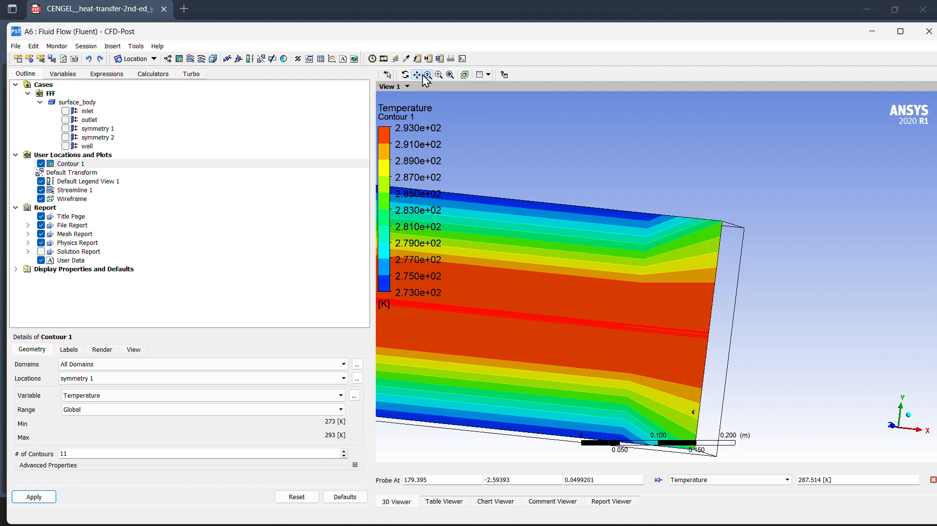
pyautogui.click(427, 75)
pyautogui.click(664, 280)
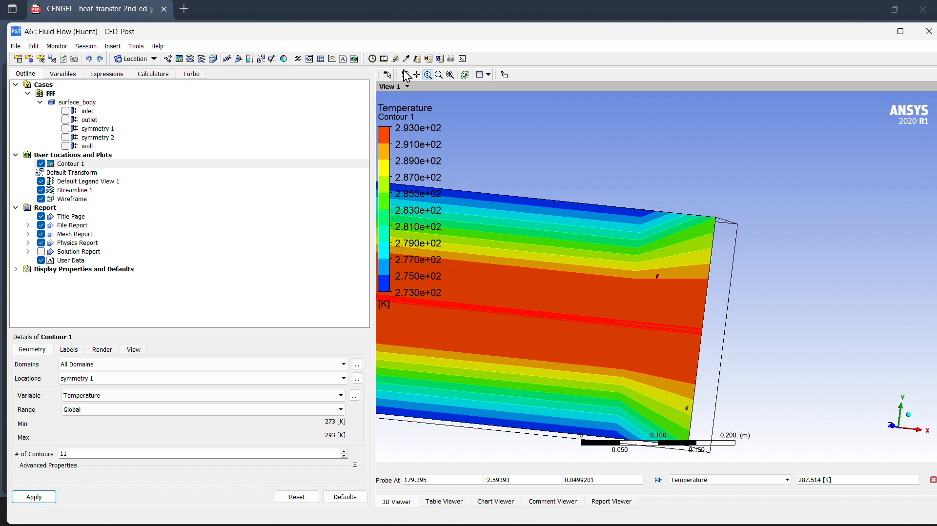
pyautogui.click(702, 323)
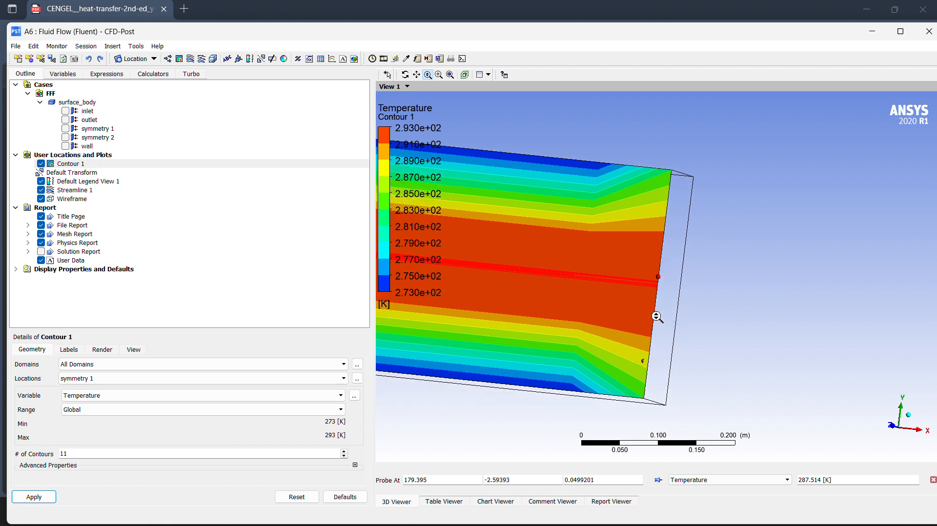